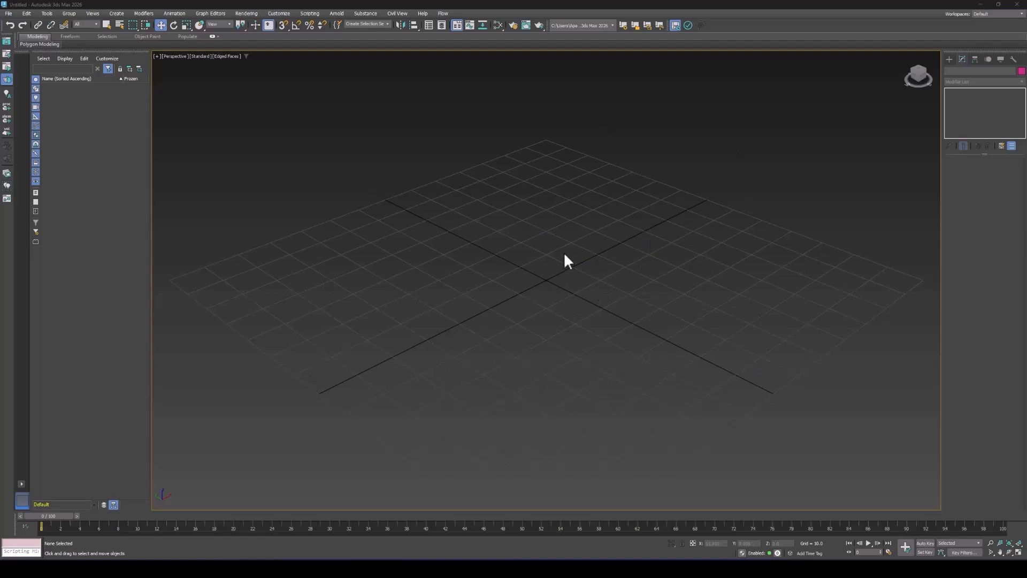
{"action": "key", "text": "alt+w"}
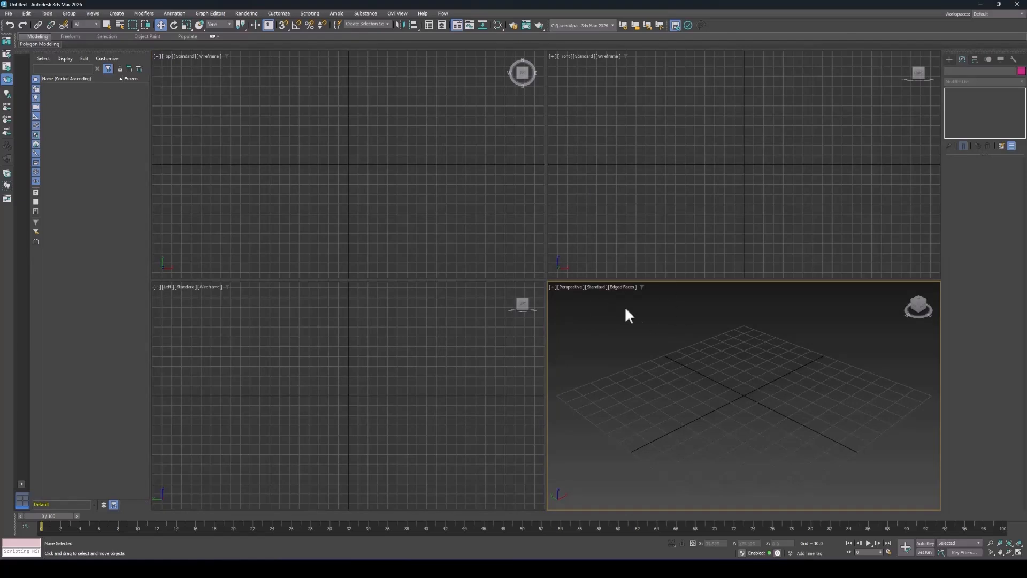
{"action": "key", "text": "alt+w"}
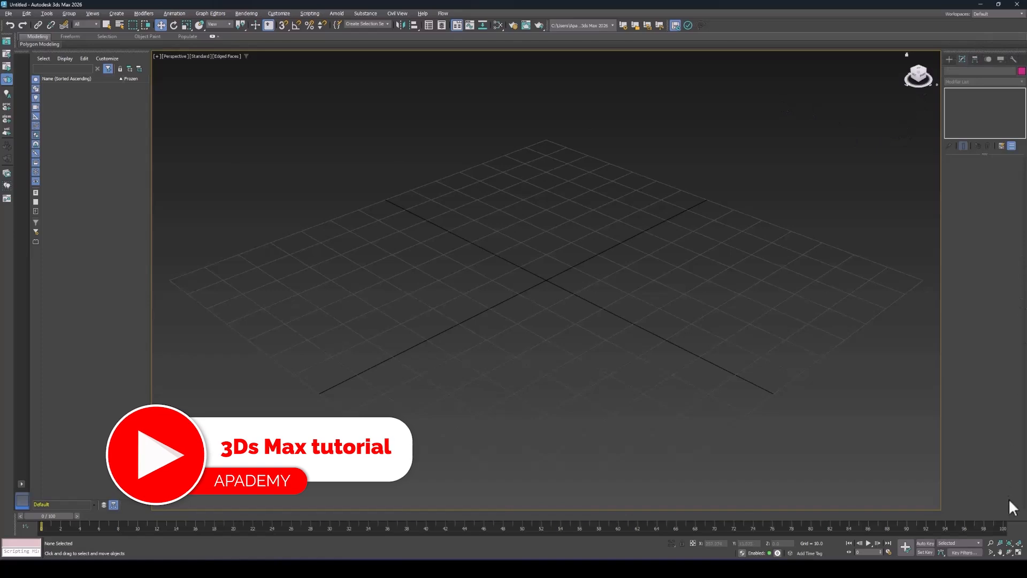
{"action": "left_click", "coordinate": [950, 59]}
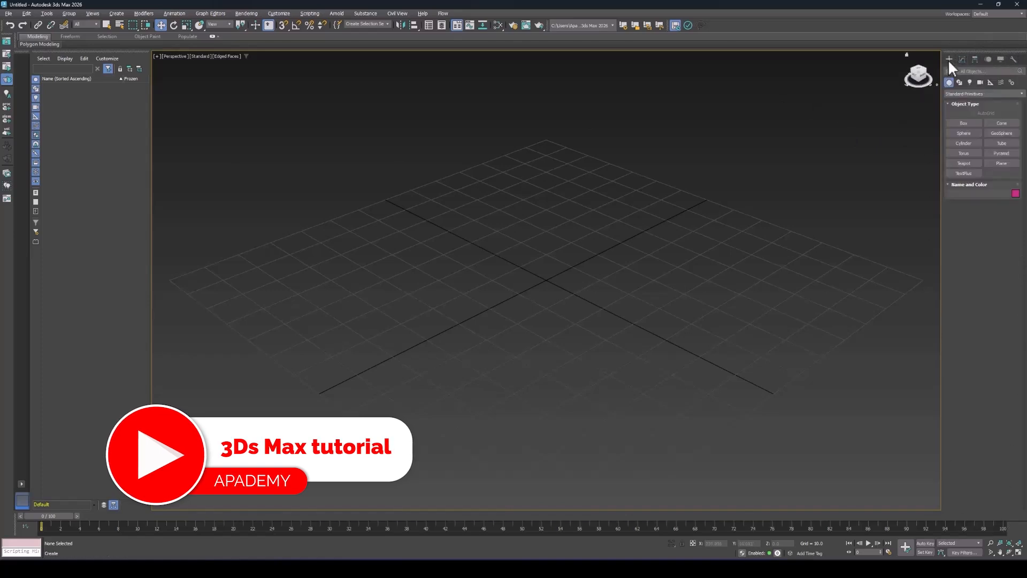
{"action": "left_click", "coordinate": [1001, 59]}
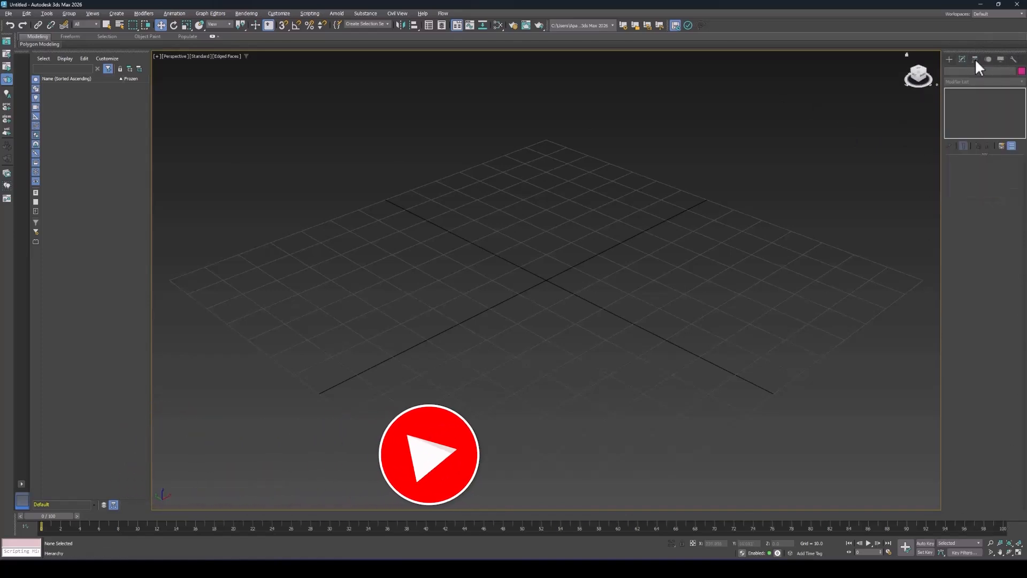
Draw a standard primitive sphere with a radius of about 27 on the grid in the Perspective view
{"action": "left_click", "coordinate": [949, 59]}
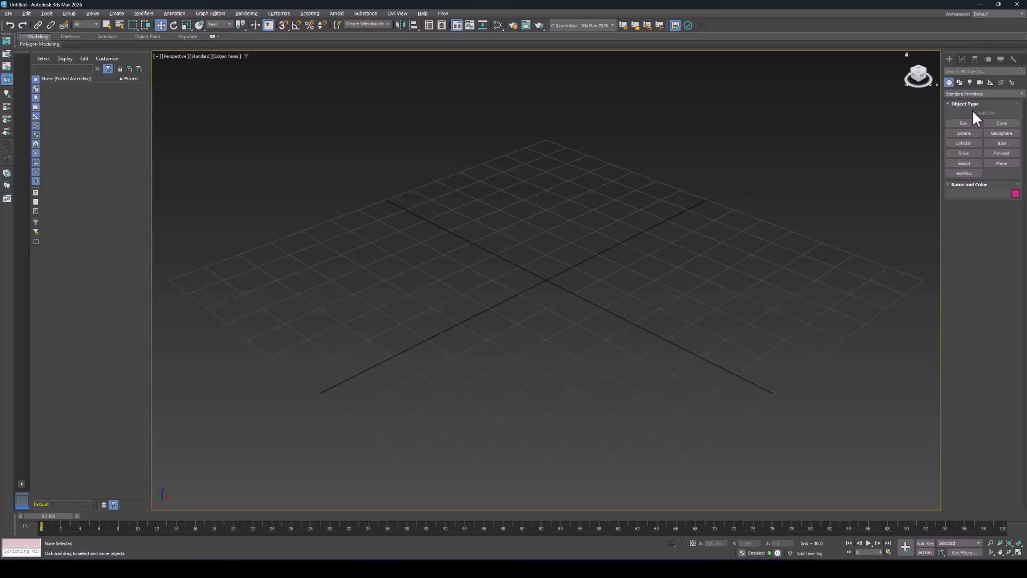
{"action": "left_click", "coordinate": [989, 93]}
{"action": "left_click", "coordinate": [981, 231]}
{"action": "left_click", "coordinate": [971, 134]}
{"action": "left_click_drag", "start_coordinate": [617, 259], "coordinate": [719, 261]}
Look through the modifiers available for the sphere, and delete the sphere from the scene
{"action": "left_click", "coordinate": [962, 59]}
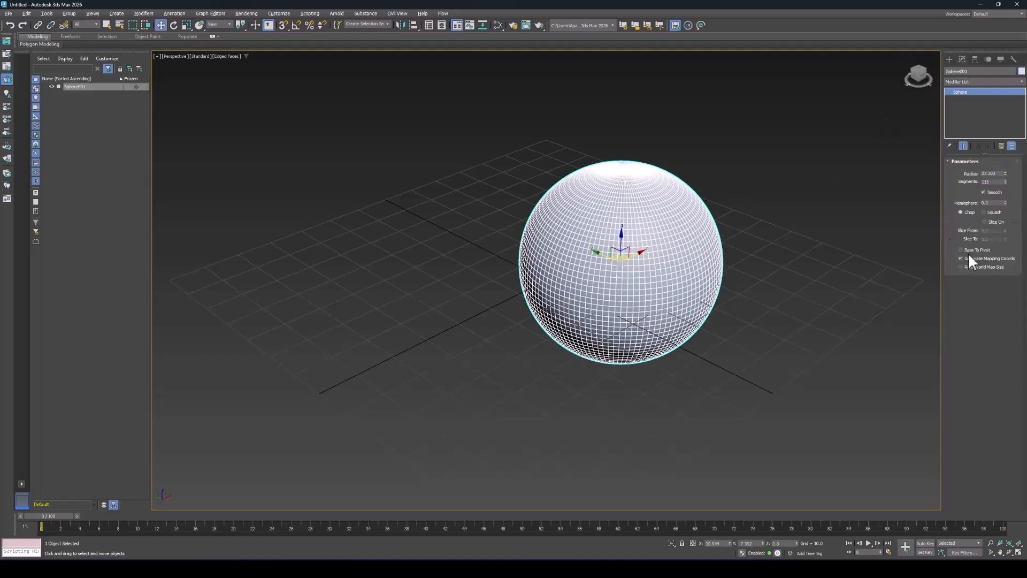
{"action": "left_click", "coordinate": [975, 81]}
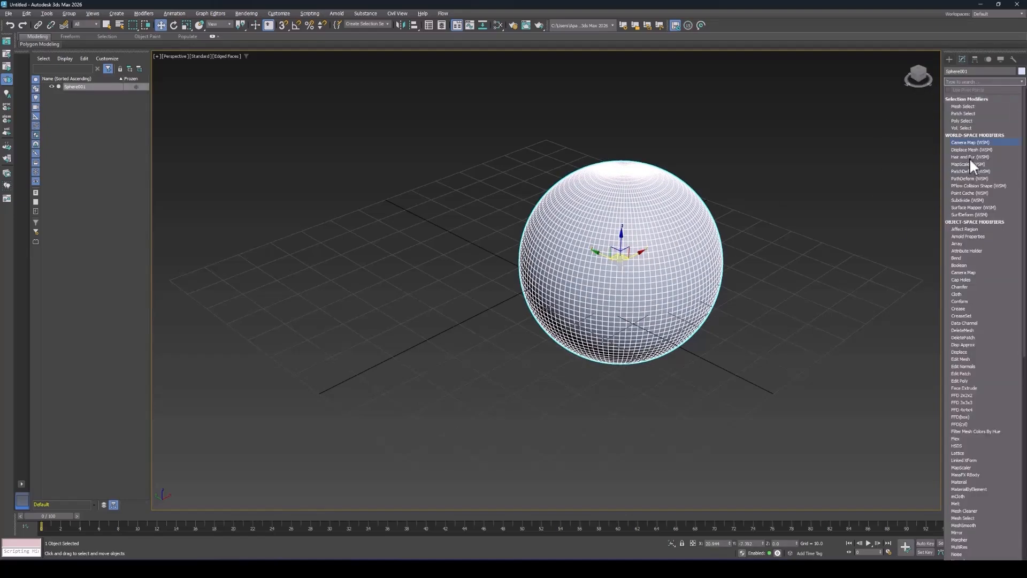
{"action": "scroll", "coordinate": [961, 283], "scroll_direction": "down", "scroll_amount": 8}
{"action": "scroll", "coordinate": [961, 292], "scroll_direction": "up", "scroll_amount": 15}
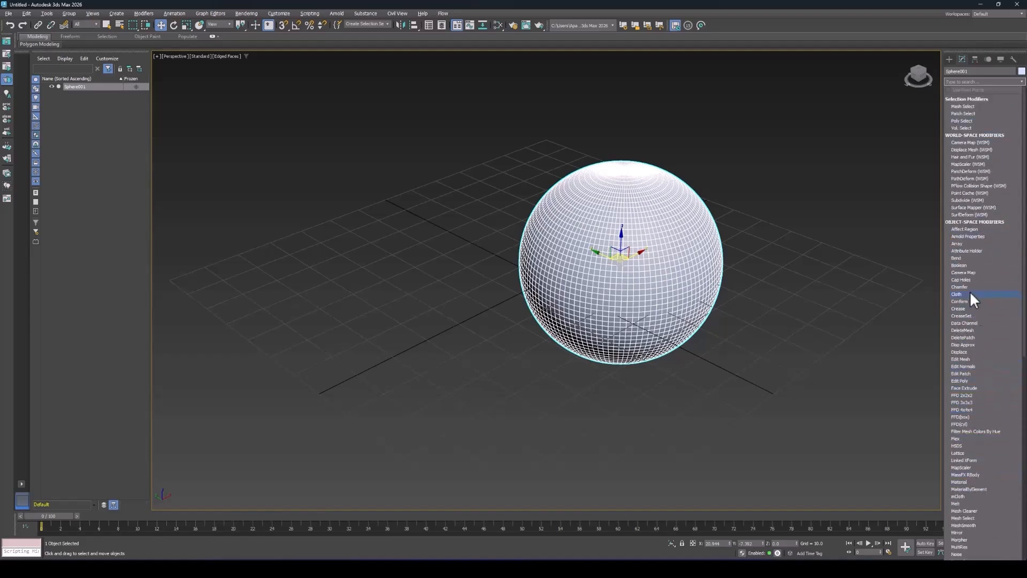
{"action": "left_click", "coordinate": [804, 126]}
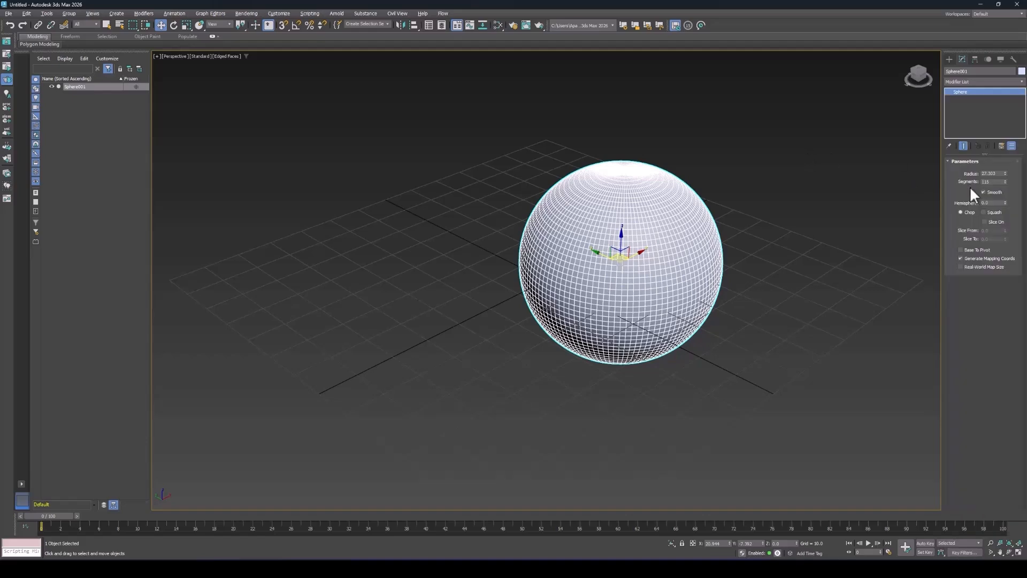
{"action": "left_click", "coordinate": [949, 60]}
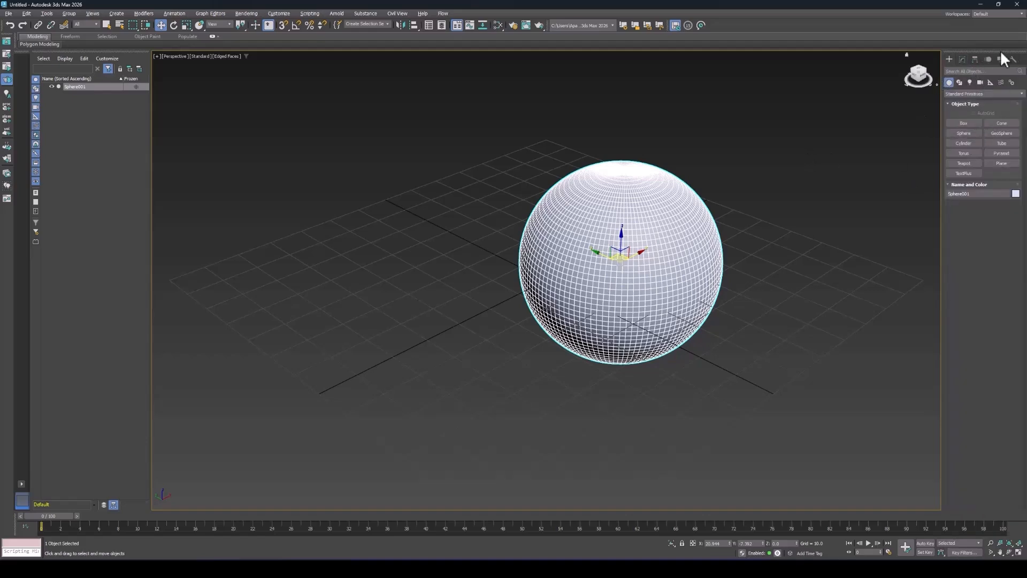
{"action": "key", "text": "Delete"}
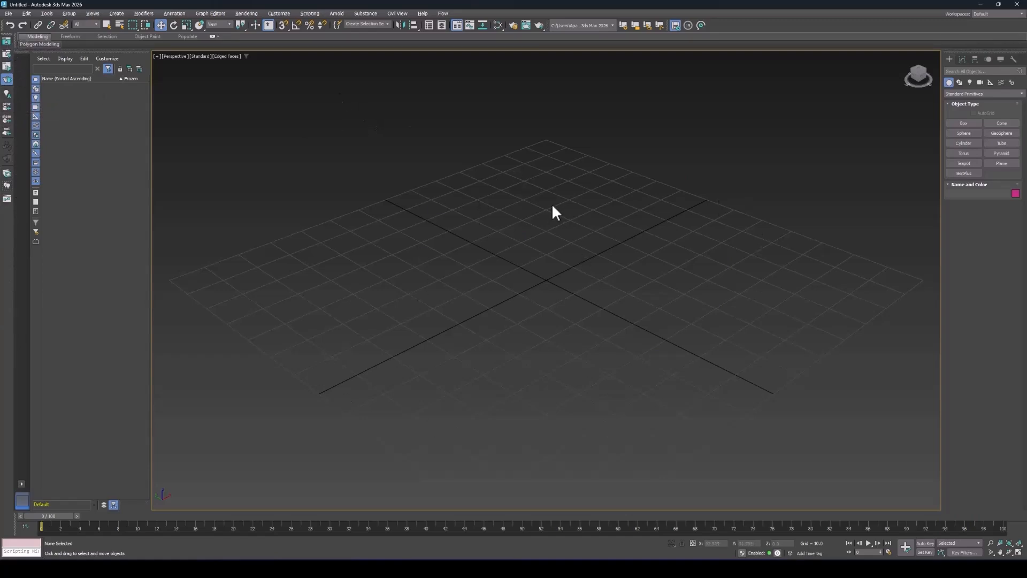
Examine the available renderers and the common parameters in an enlarged Render Setup dialog, and close it
{"action": "left_click", "coordinate": [247, 13]}
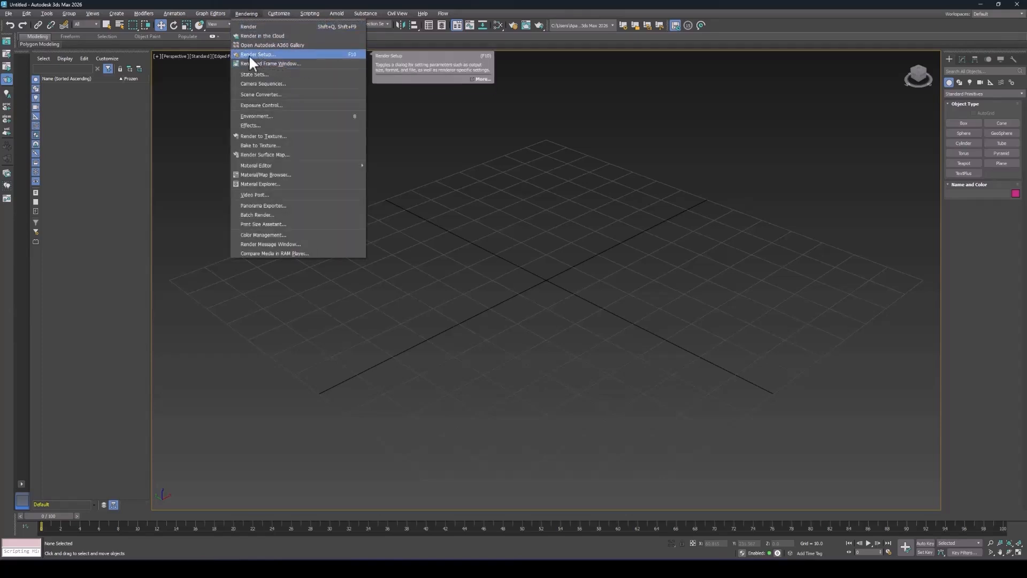
{"action": "left_click", "coordinate": [249, 54]}
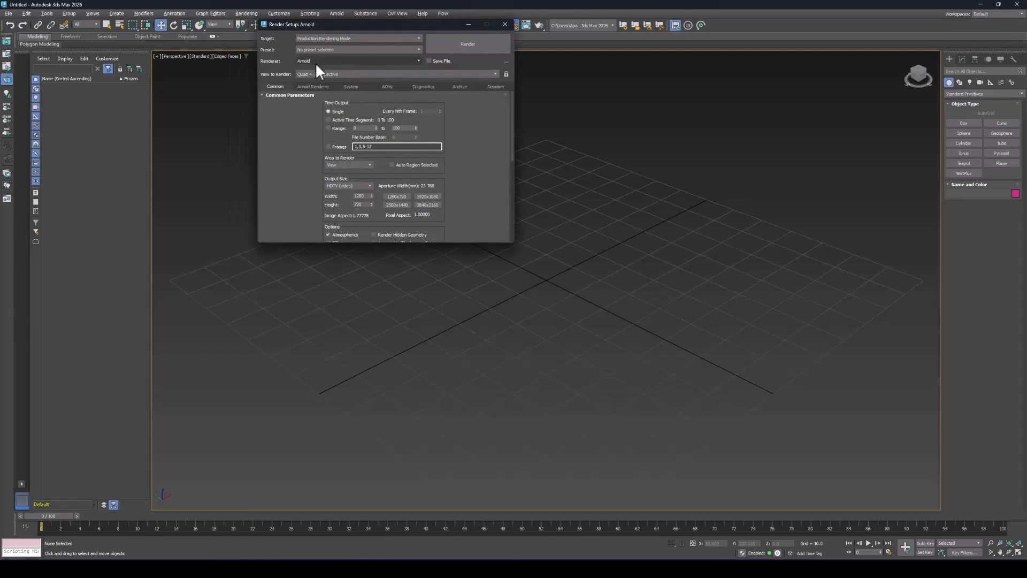
{"action": "left_click", "coordinate": [313, 62]}
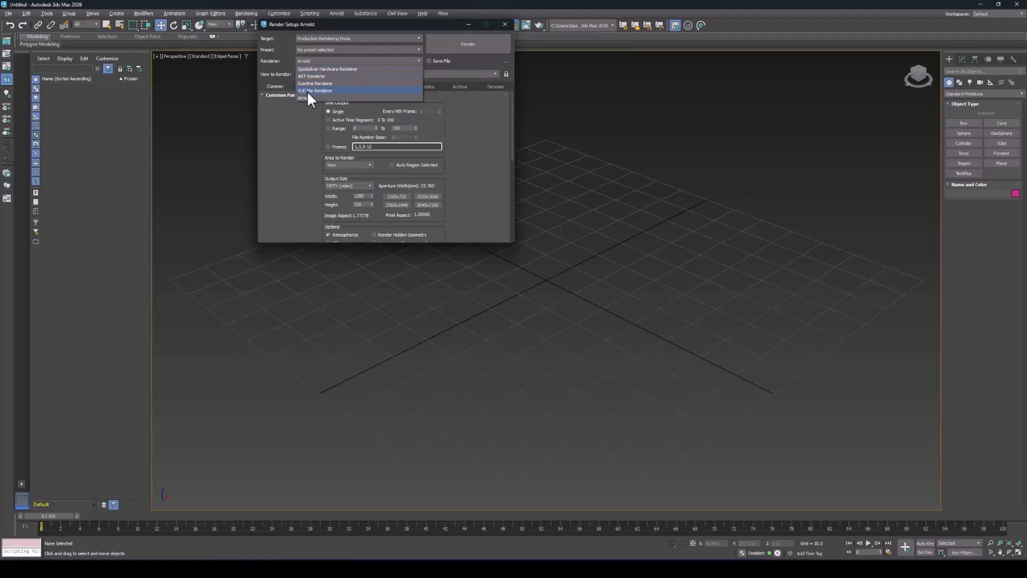
{"action": "left_click", "coordinate": [306, 62]}
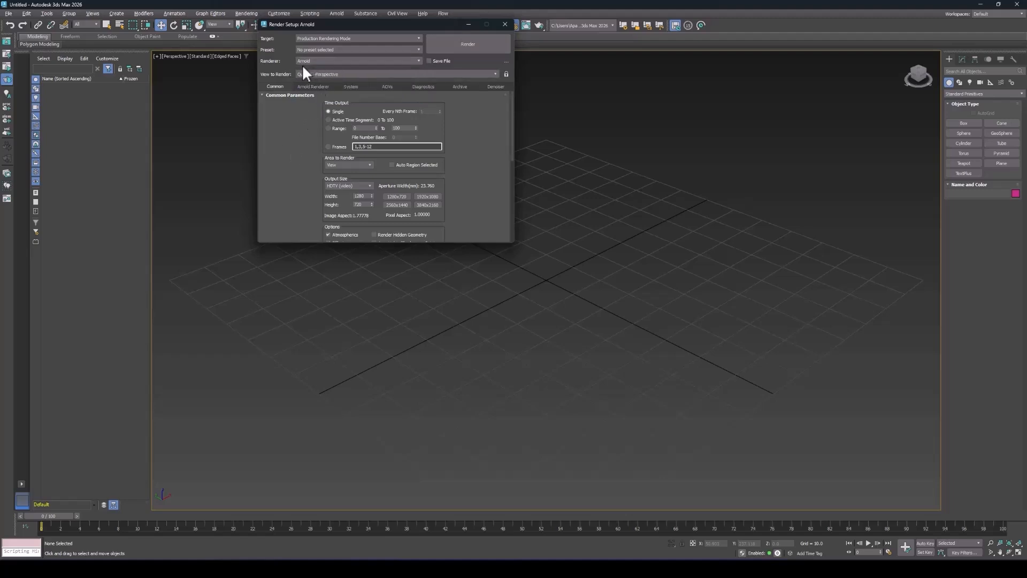
{"action": "left_click_drag", "start_coordinate": [512, 240], "coordinate": [488, 378]}
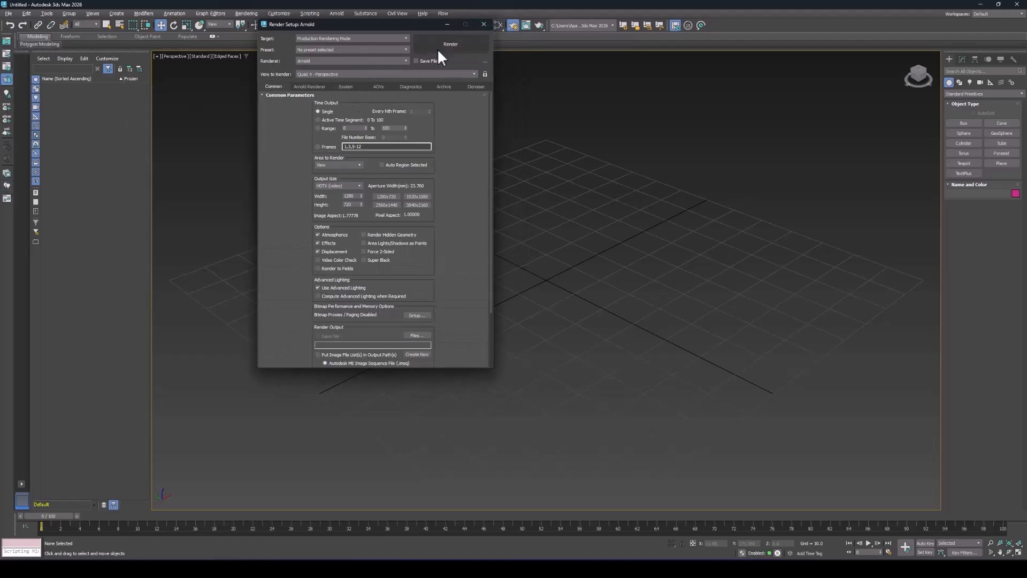
{"action": "left_click", "coordinate": [485, 24]}
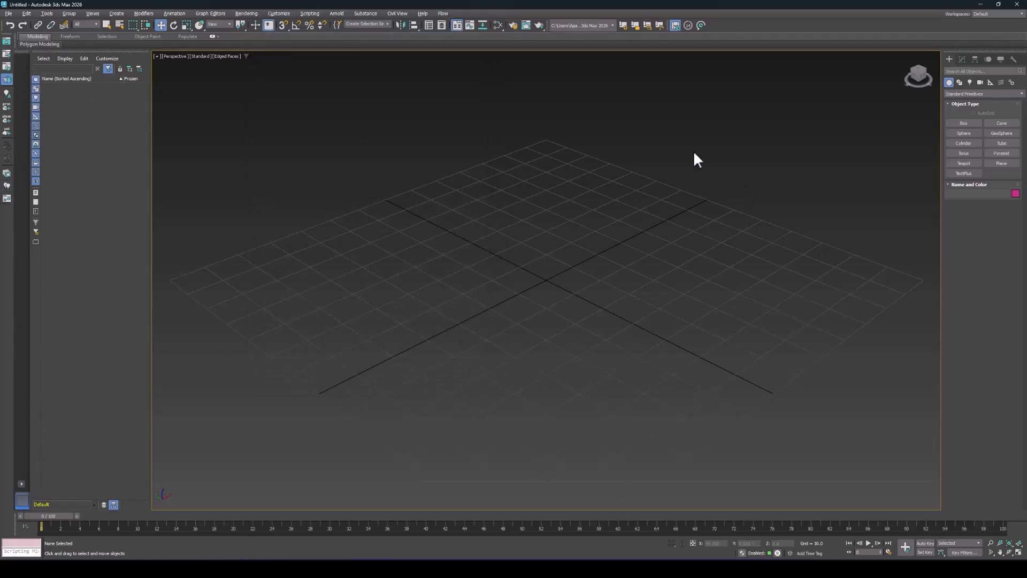
Add a two-column viewport layout, plus a three-viewport layout with two stacked views beside one full-height view
{"action": "key", "text": "alt+w"}
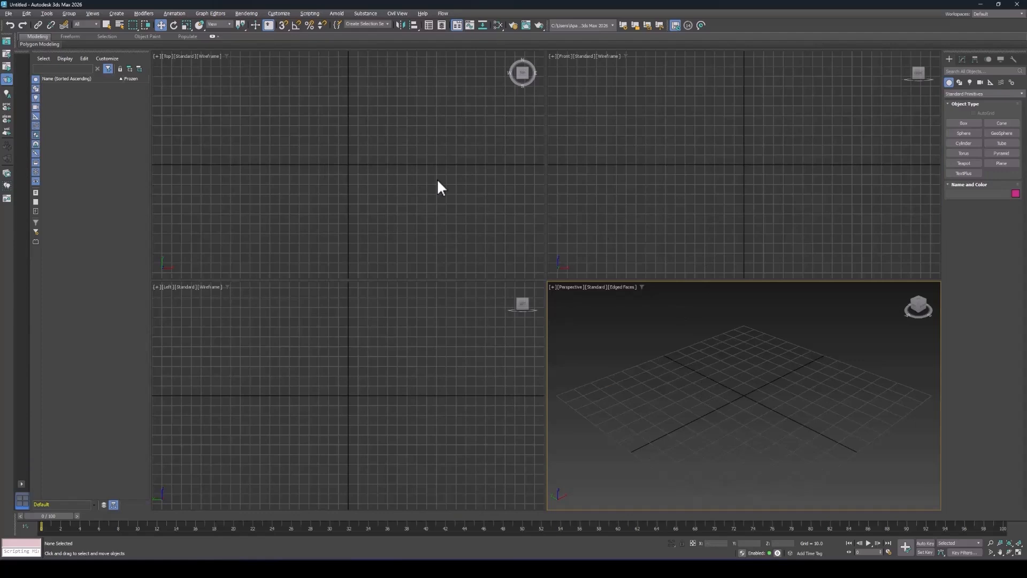
{"action": "left_click", "coordinate": [21, 483]}
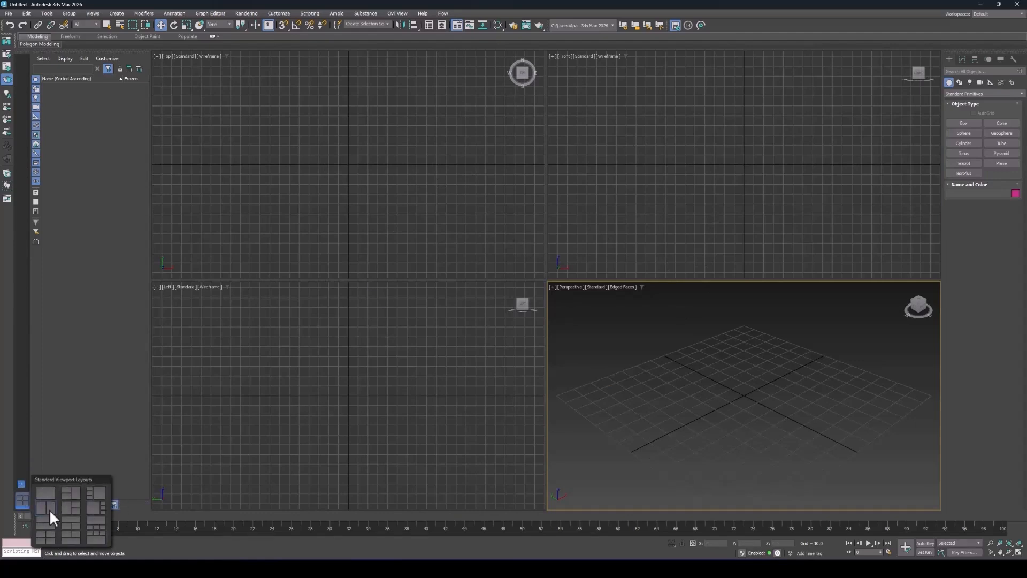
{"action": "left_click", "coordinate": [45, 507]}
{"action": "left_click", "coordinate": [21, 465]}
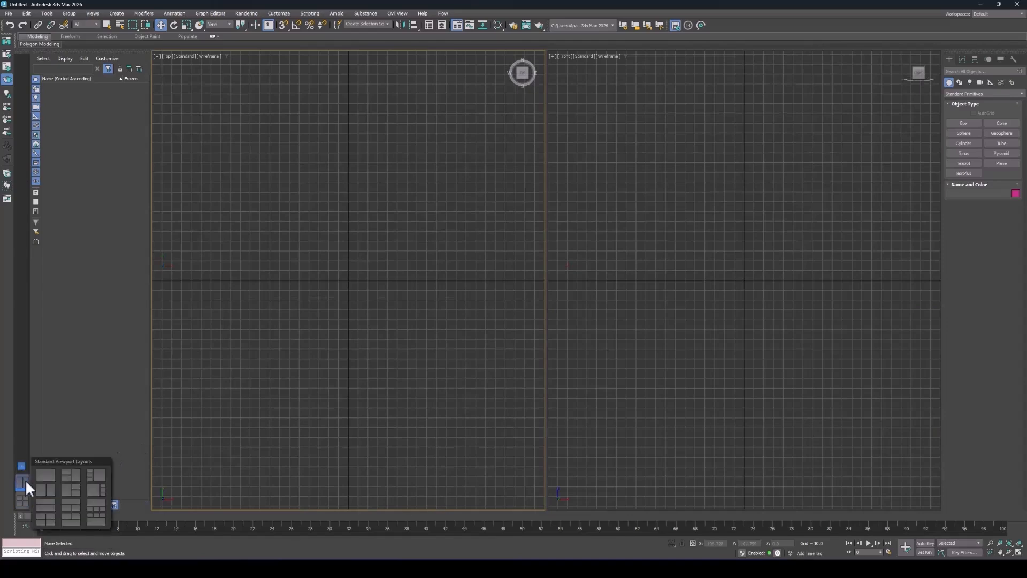
{"action": "left_click", "coordinate": [70, 474]}
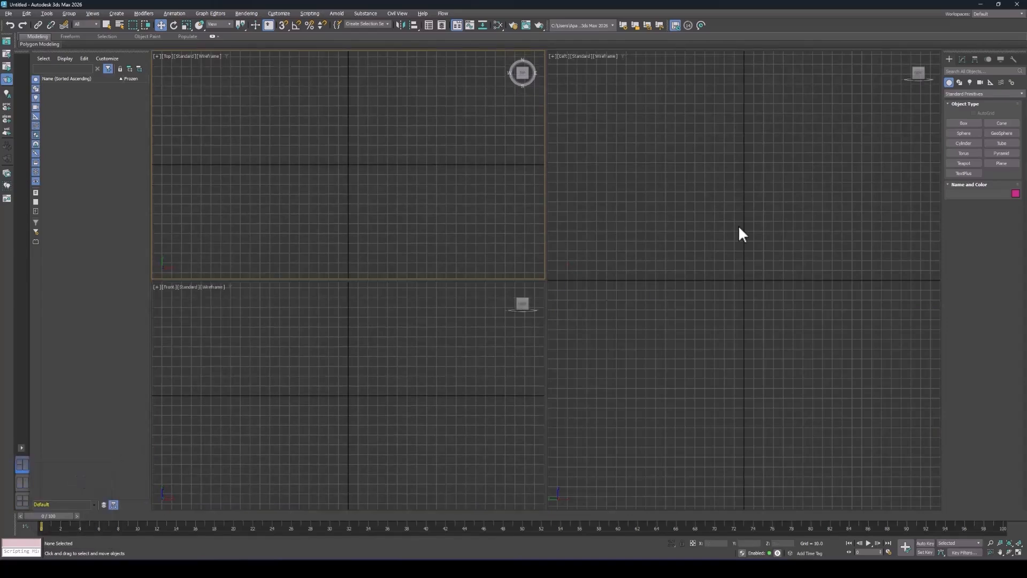
Change the full-height Left view to a Perspective view and orbit around the grid
{"action": "scroll", "coordinate": [743, 220], "scroll_direction": "down", "scroll_amount": 3}
{"action": "middle_click_drag", "start_coordinate": [758, 190], "coordinate": [756, 263]}
{"action": "middle_click_drag", "start_coordinate": [759, 305], "coordinate": [717, 201], "text": "alt"}
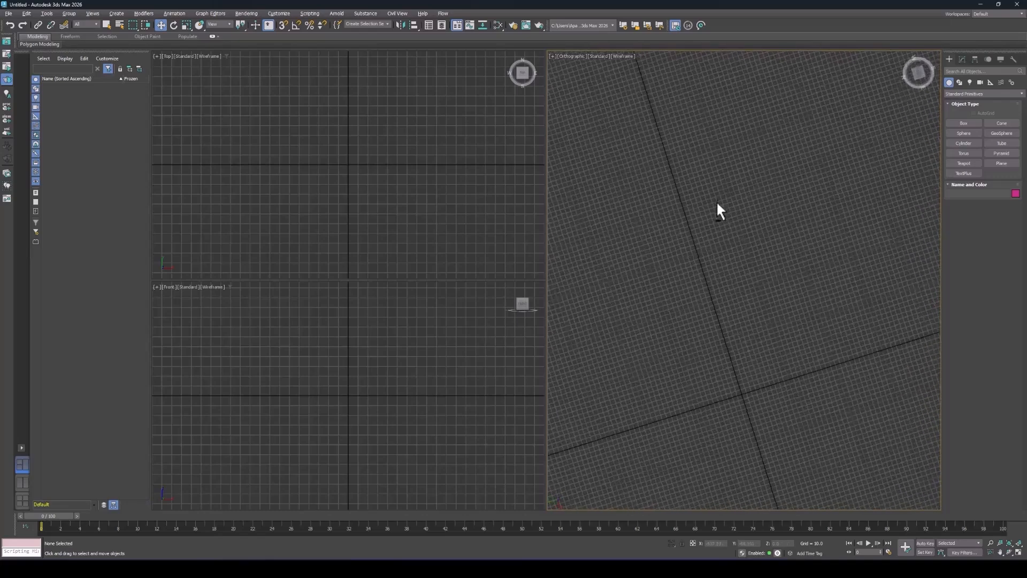
{"action": "scroll", "coordinate": [718, 209], "scroll_direction": "down", "scroll_amount": 6}
{"action": "key", "text": "p"}
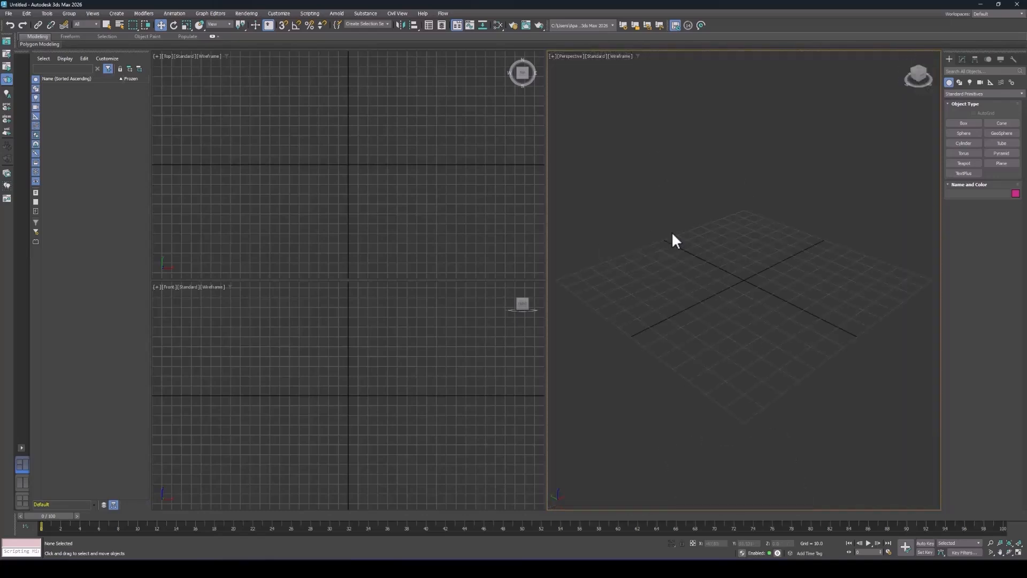
{"action": "middle_click_drag", "start_coordinate": [789, 175], "coordinate": [676, 188], "text": "alt"}
Switch through the two-column layout back to the four-viewport layout
{"action": "left_click", "coordinate": [22, 482]}
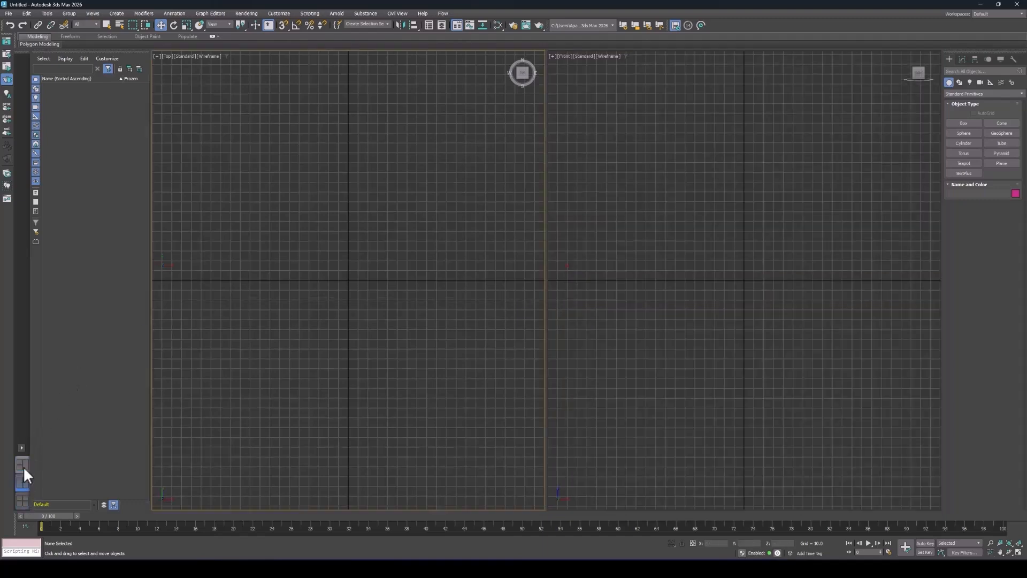
{"action": "left_click", "coordinate": [21, 499]}
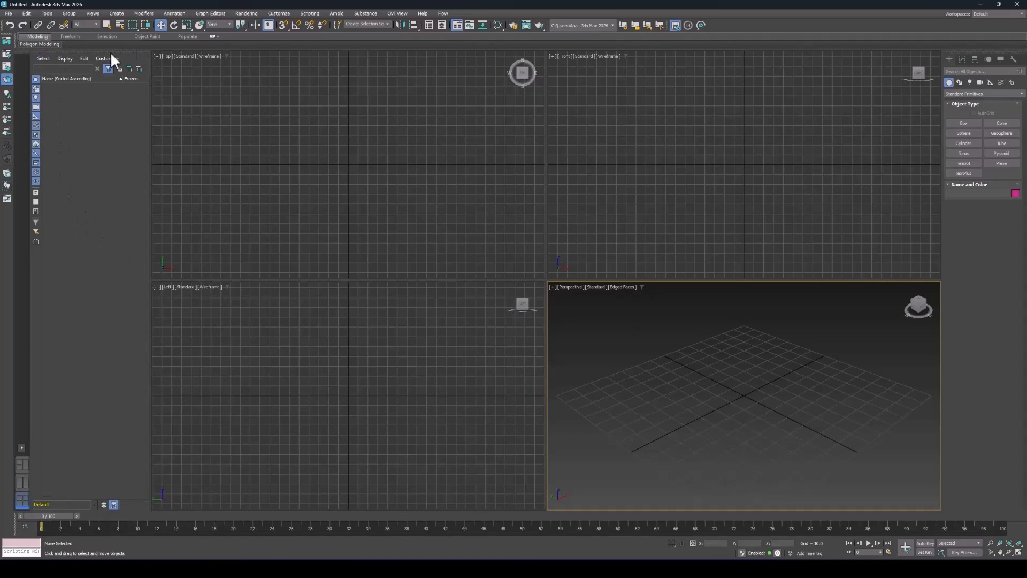
Draw a sphere with a radius of about 25, a cylinder and a box on the grid in the Perspective view
{"action": "left_click", "coordinate": [965, 133]}
{"action": "left_click_drag", "start_coordinate": [701, 376], "coordinate": [747, 377]}
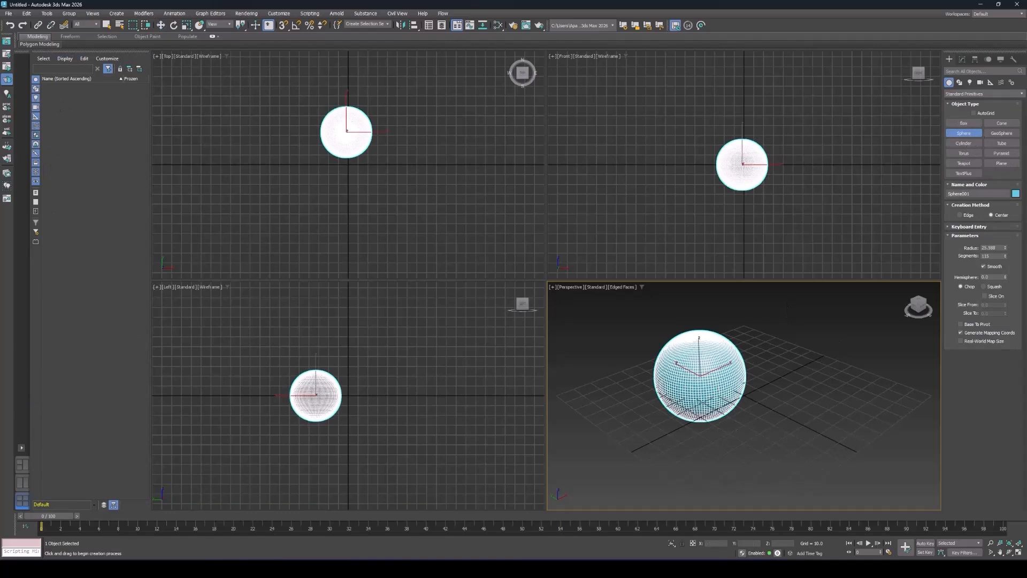
{"action": "left_click", "coordinate": [966, 143]}
{"action": "left_click_drag", "start_coordinate": [828, 416], "coordinate": [843, 417]}
{"action": "left_click", "coordinate": [853, 322]}
{"action": "left_click", "coordinate": [967, 124]}
{"action": "left_click_drag", "start_coordinate": [718, 454], "coordinate": [717, 508]}
{"action": "left_click", "coordinate": [716, 470]}
Select the box, cylinder and sphere repeatedly by name in the scene's object list, ending on the box
{"action": "left_click", "coordinate": [77, 93]}
{"action": "left_click", "coordinate": [77, 100]}
{"action": "left_click", "coordinate": [71, 87]}
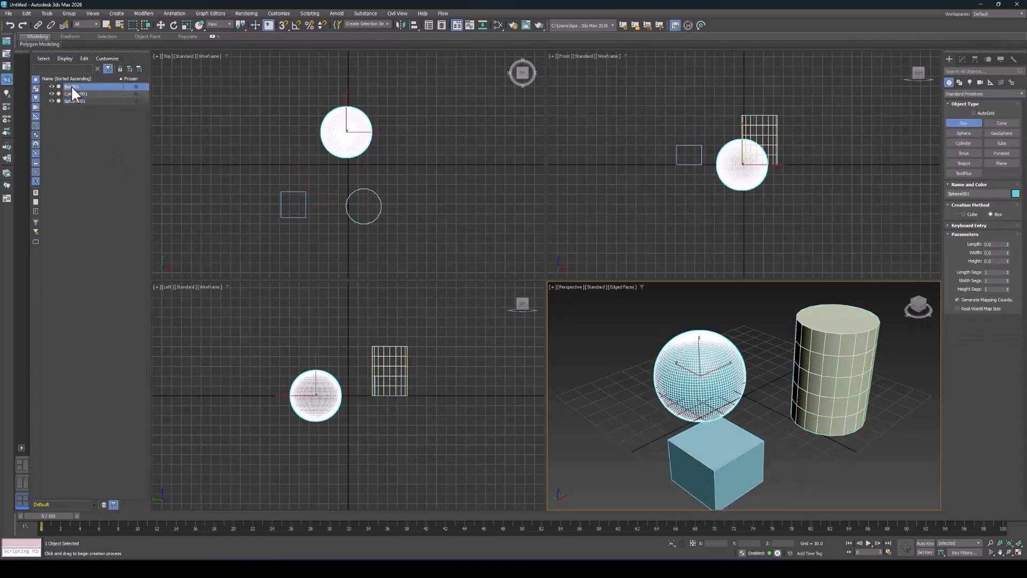
{"action": "left_click", "coordinate": [74, 94]}
{"action": "left_click", "coordinate": [75, 101]}
{"action": "left_click", "coordinate": [76, 86]}
{"action": "left_click", "coordinate": [78, 93]}
{"action": "left_click", "coordinate": [81, 101]}
{"action": "left_click", "coordinate": [81, 87]}
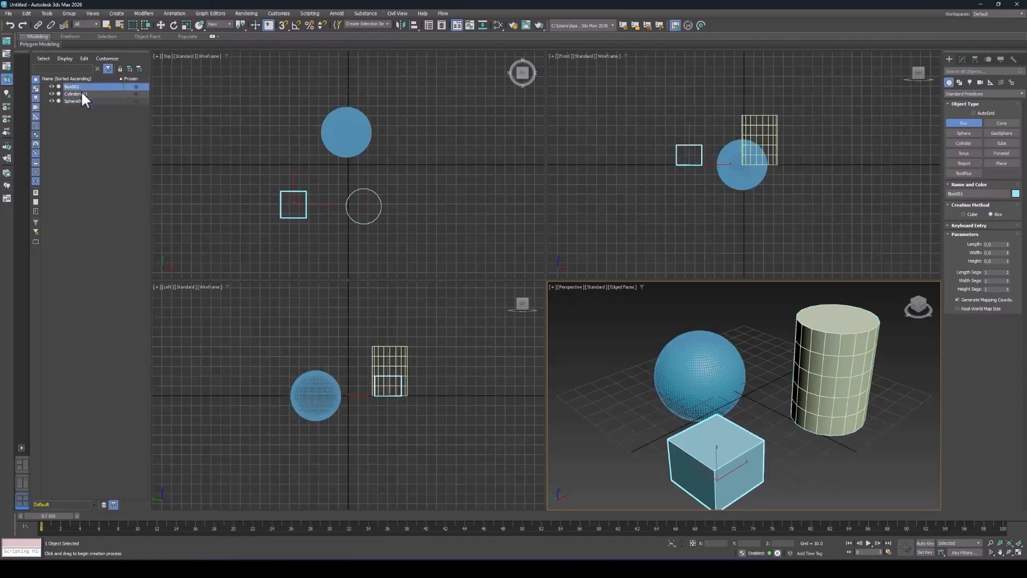
{"action": "left_click", "coordinate": [81, 94]}
{"action": "left_click", "coordinate": [82, 100]}
{"action": "left_click", "coordinate": [81, 94]}
{"action": "left_click", "coordinate": [79, 87]}
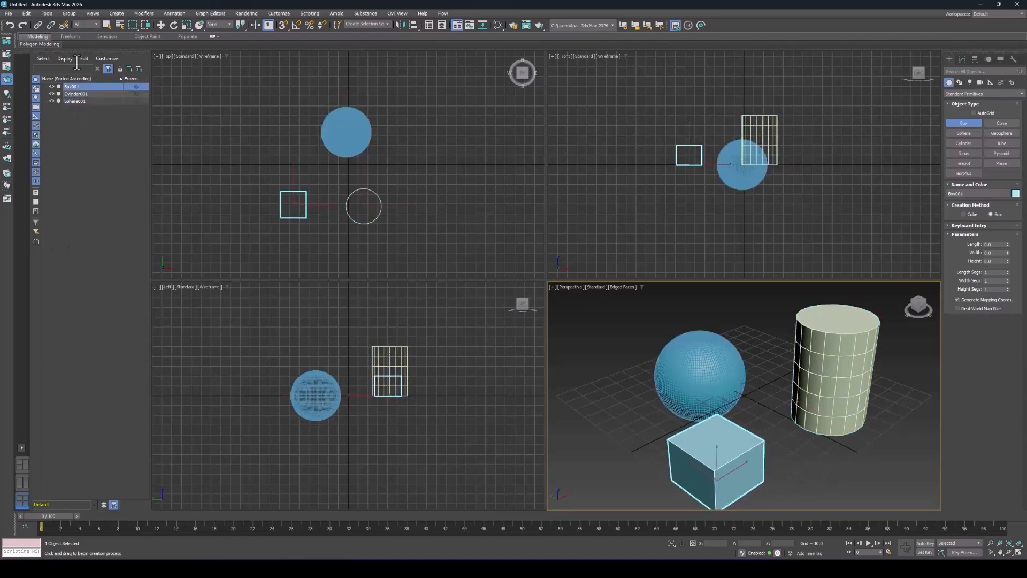
Toggle the box's visibility off and on twice, and freeze and unfreeze it
{"action": "left_click", "coordinate": [51, 87]}
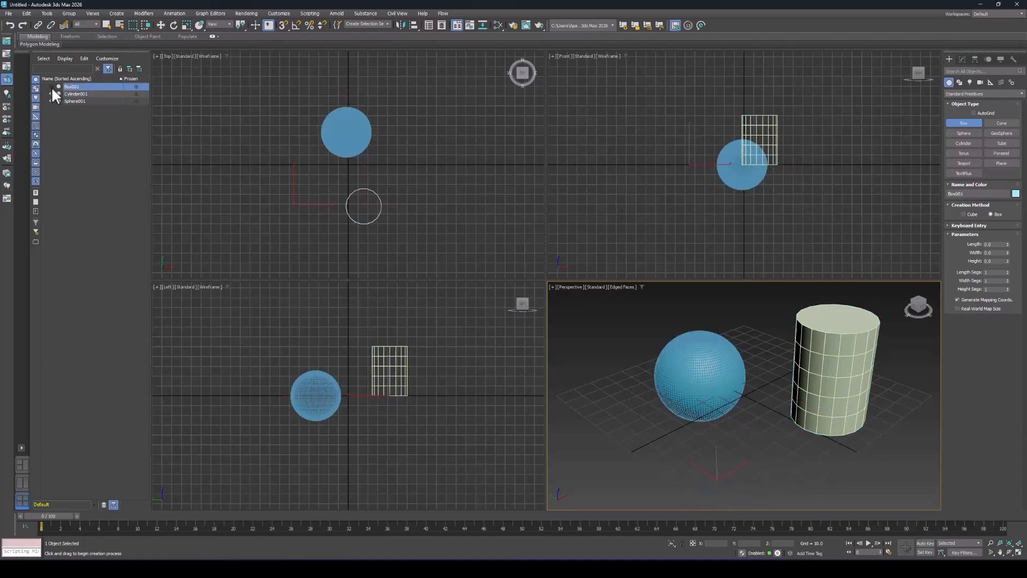
{"action": "left_click", "coordinate": [51, 86]}
{"action": "left_click", "coordinate": [52, 86]}
{"action": "left_click", "coordinate": [51, 86]}
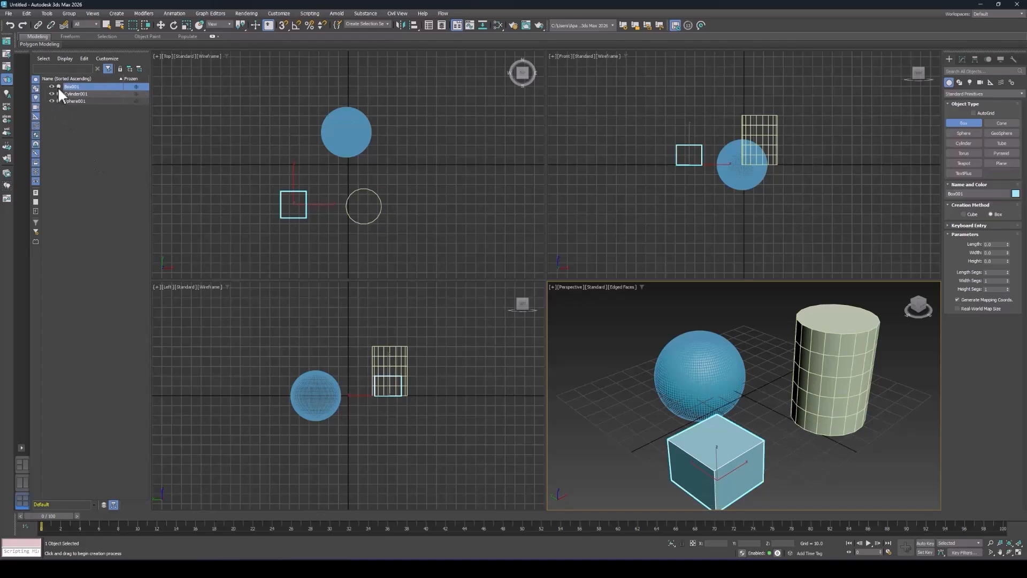
{"action": "left_click", "coordinate": [136, 87]}
{"action": "left_click", "coordinate": [136, 88]}
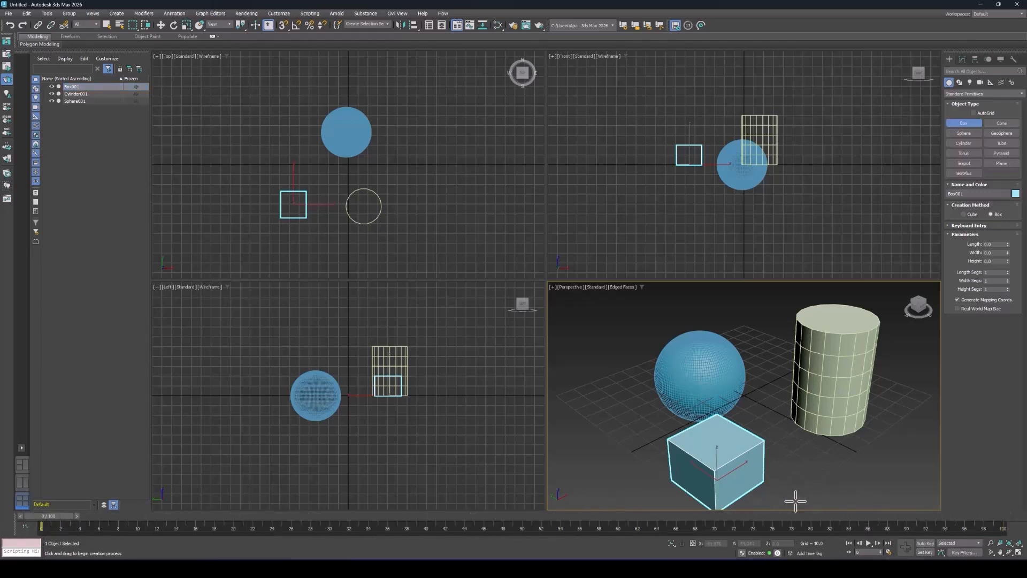
Return the timeline to frame 0, and zoom and pan the Perspective view with the viewport navigation tools
{"action": "left_click_drag", "start_coordinate": [70, 516], "coordinate": [40, 519]}
{"action": "left_click", "coordinate": [987, 541]}
{"action": "mouse_move", "coordinate": [754, 407]}
{"action": "left_mouse_down"}
{"action": "mouse_move", "coordinate": [755, 362]}
{"action": "mouse_move", "coordinate": [771, 410]}
{"action": "left_mouse_up"}
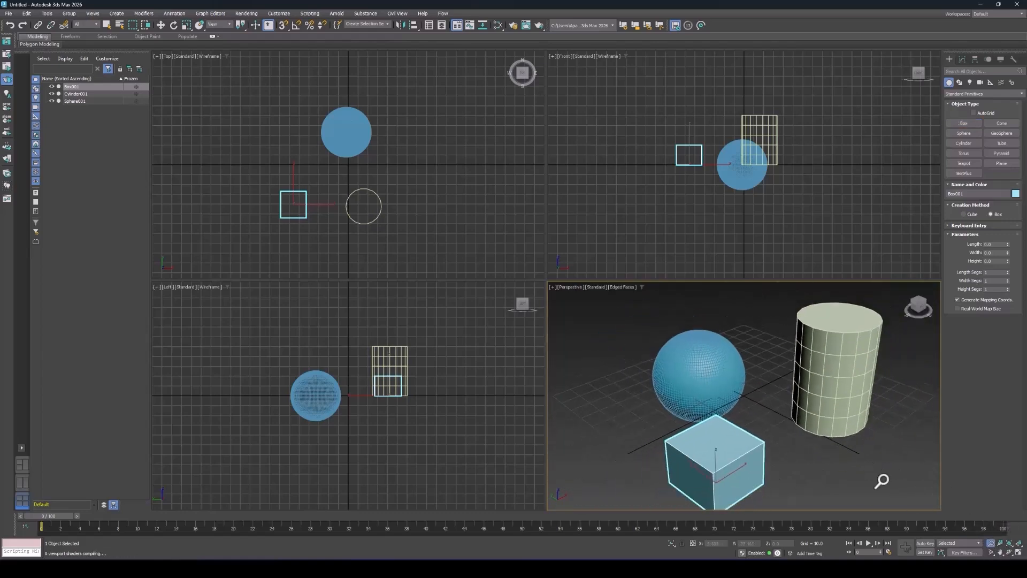
{"action": "left_click", "coordinate": [1000, 552]}
{"action": "left_click_drag", "start_coordinate": [830, 385], "coordinate": [734, 374]}
{"action": "left_click", "coordinate": [1009, 552]}
{"action": "right_click", "coordinate": [735, 375]}
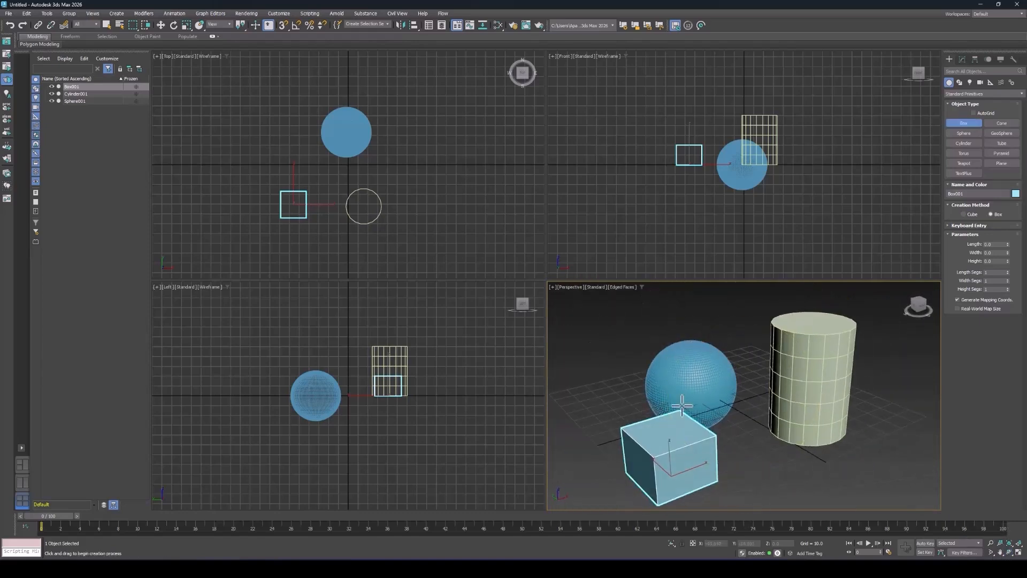
Activate the Move tool and select the cylinder and sphere alternately in the Perspective view, ending on the sphere
{"action": "key", "text": "w"}
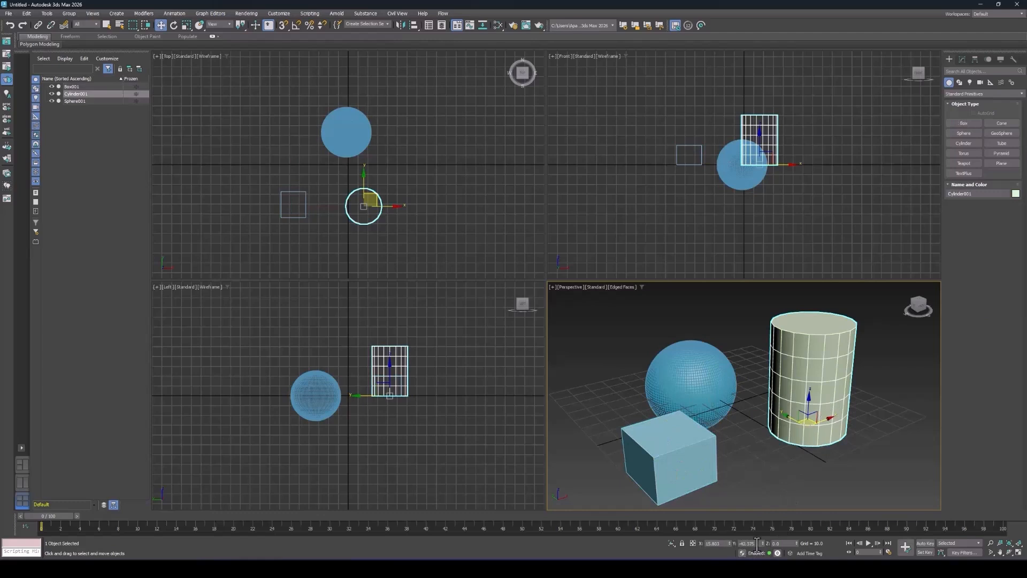
{"action": "left_click", "coordinate": [816, 408]}
{"action": "left_click", "coordinate": [688, 378]}
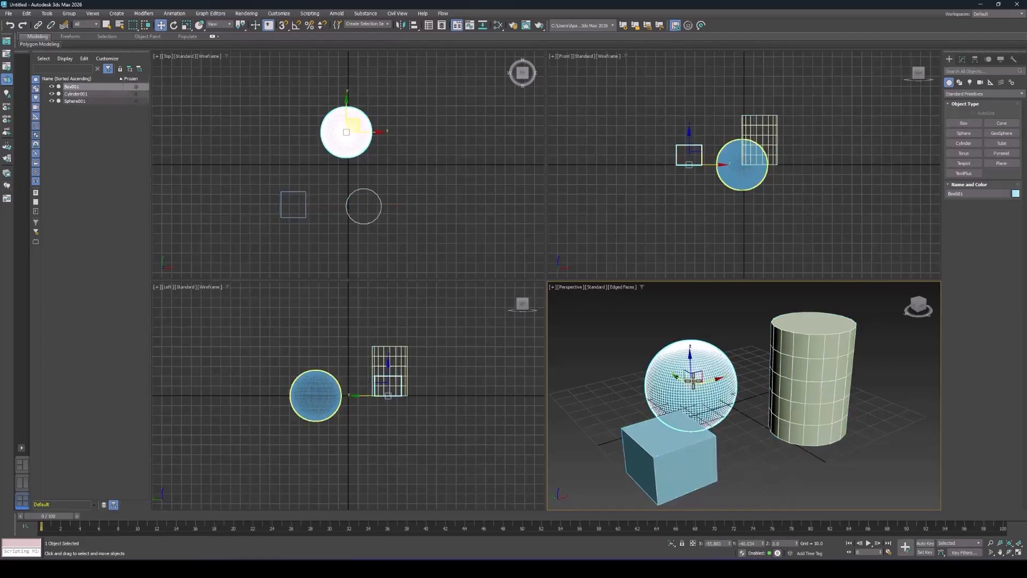
{"action": "left_click", "coordinate": [781, 415]}
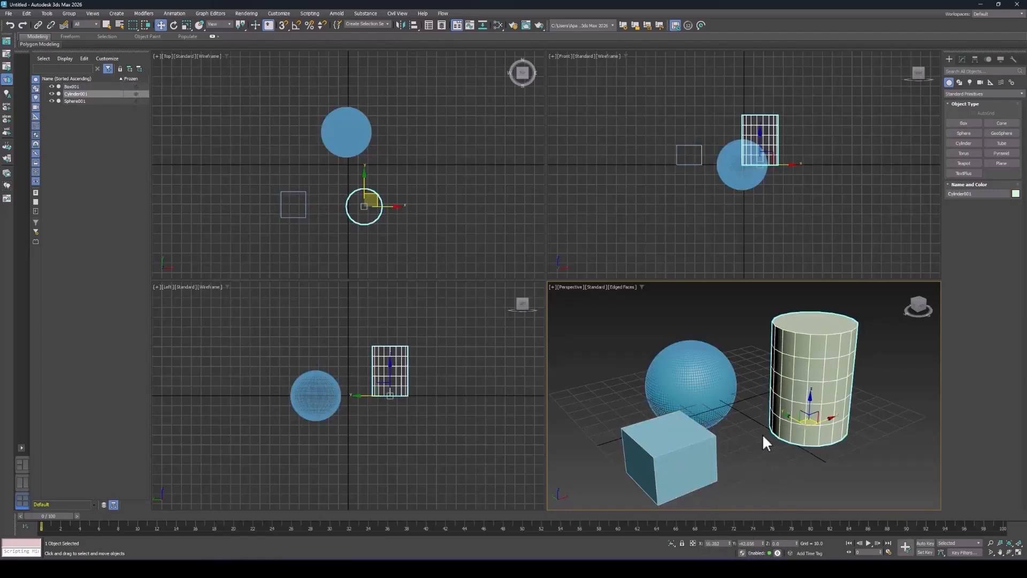
{"action": "left_click", "coordinate": [690, 385]}
Move the sphere across the grid away from the box, and move the cylinder to about X 36, Y -52
{"action": "middle_click_drag", "start_coordinate": [691, 386], "coordinate": [717, 437], "text": "alt"}
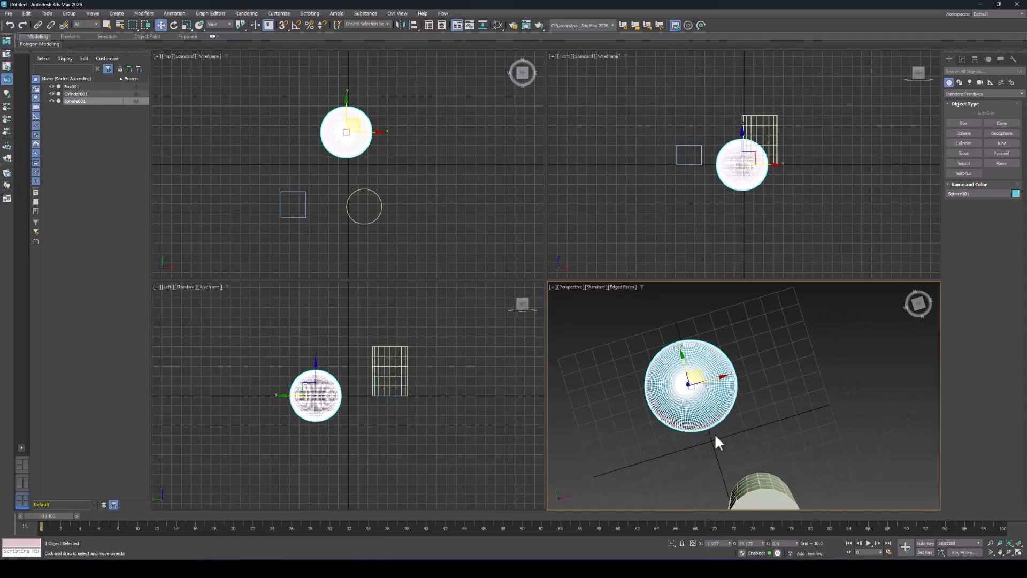
{"action": "left_click_drag", "start_coordinate": [700, 369], "coordinate": [677, 290]}
{"action": "left_click_drag", "start_coordinate": [759, 485], "coordinate": [800, 493]}
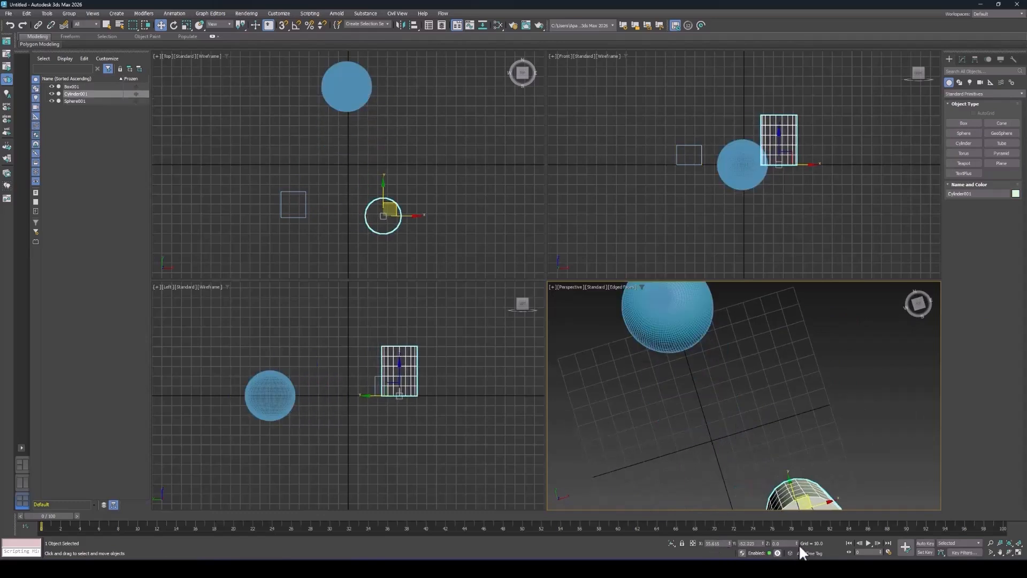
{"action": "middle_click_drag", "start_coordinate": [776, 498], "coordinate": [745, 358], "text": "alt"}
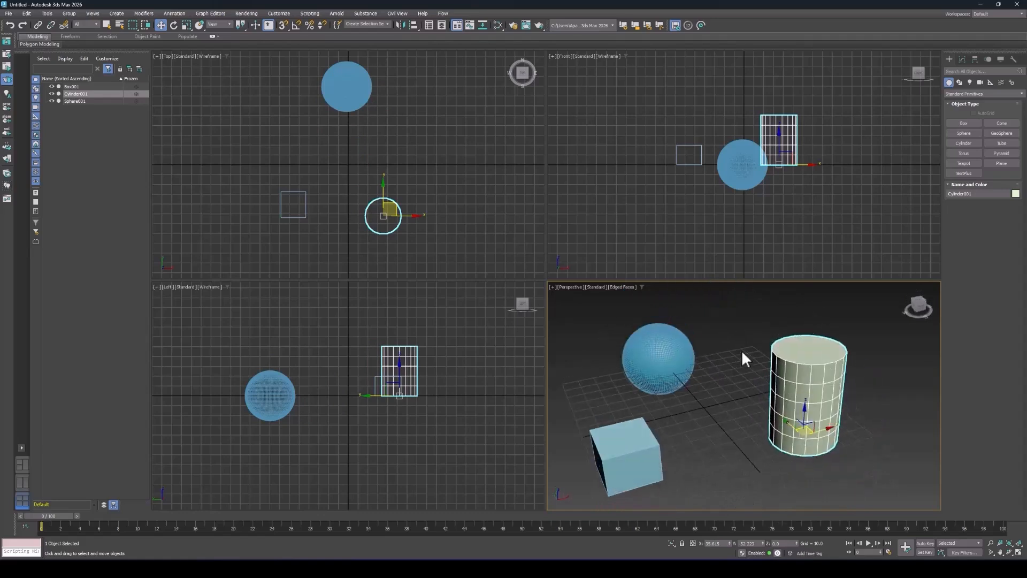
{"action": "left_click_drag", "start_coordinate": [786, 412], "coordinate": [788, 413]}
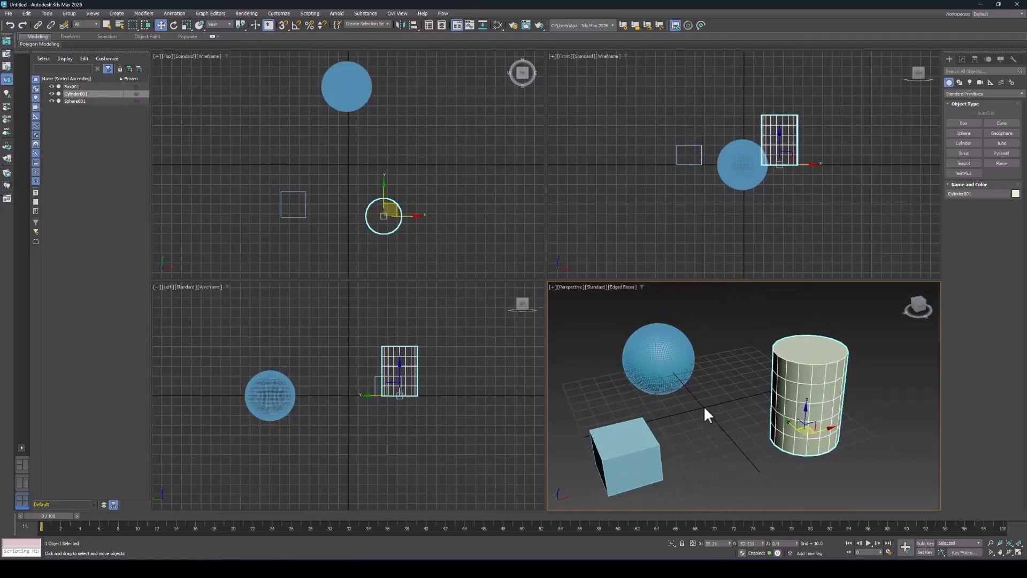
{"action": "middle_click_drag", "start_coordinate": [704, 407], "coordinate": [721, 385], "text": "alt"}
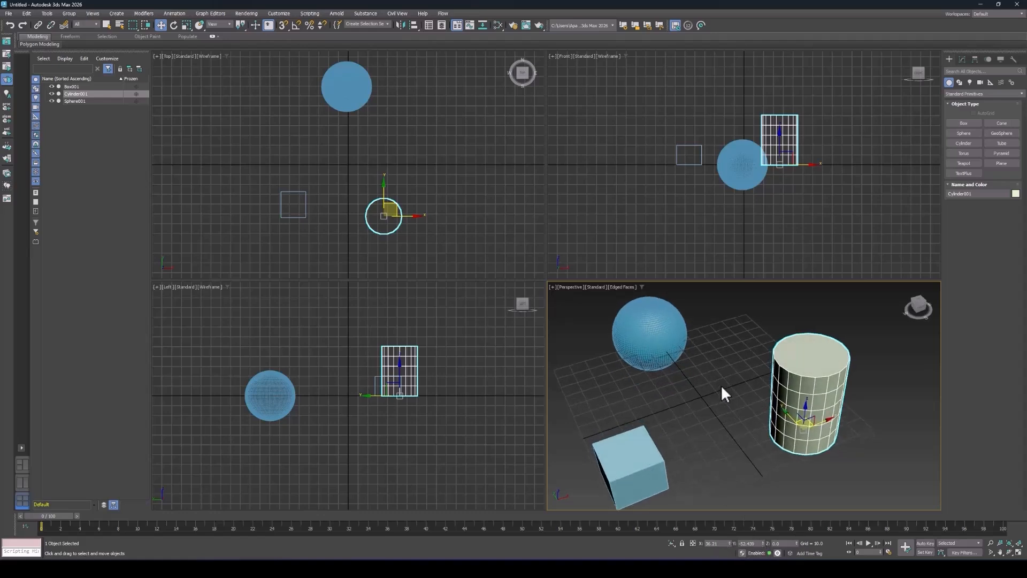
Show the Rotate and Scale gizmos on the cylinder in turn, and return to the Move tool
{"action": "key", "text": "e"}
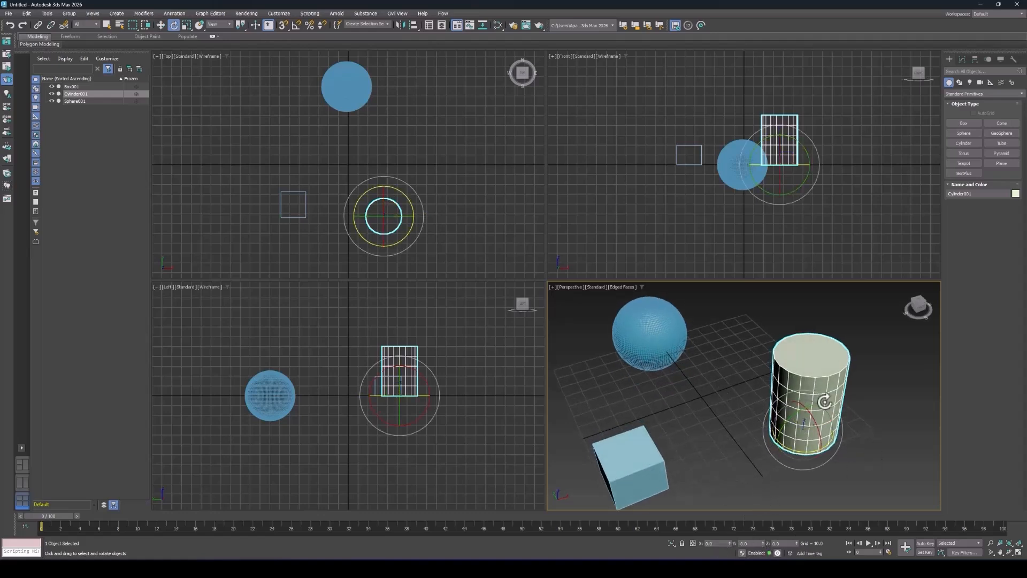
{"action": "mouse_move", "coordinate": [810, 401]}
{"action": "middle_mouse_down", "text": "alt"}
{"action": "mouse_move", "coordinate": [814, 413]}
{"action": "mouse_move", "coordinate": [776, 422]}
{"action": "mouse_move", "coordinate": [780, 437]}
{"action": "mouse_move", "coordinate": [799, 404]}
{"action": "middle_mouse_up", "text": "alt"}
{"action": "key", "text": "r"}
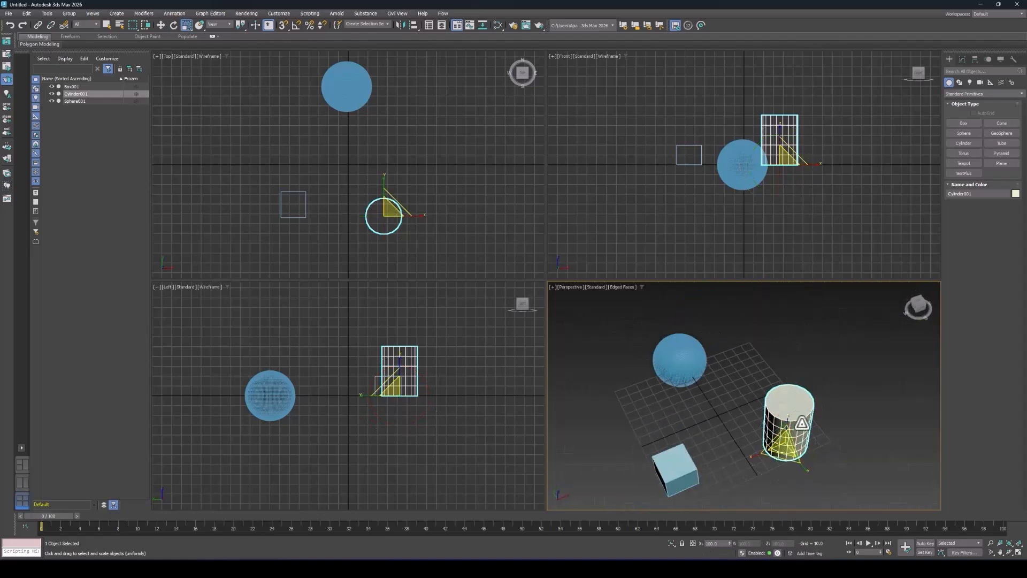
{"action": "middle_click_drag", "start_coordinate": [770, 449], "coordinate": [753, 429], "text": "alt"}
{"action": "key", "text": "w"}
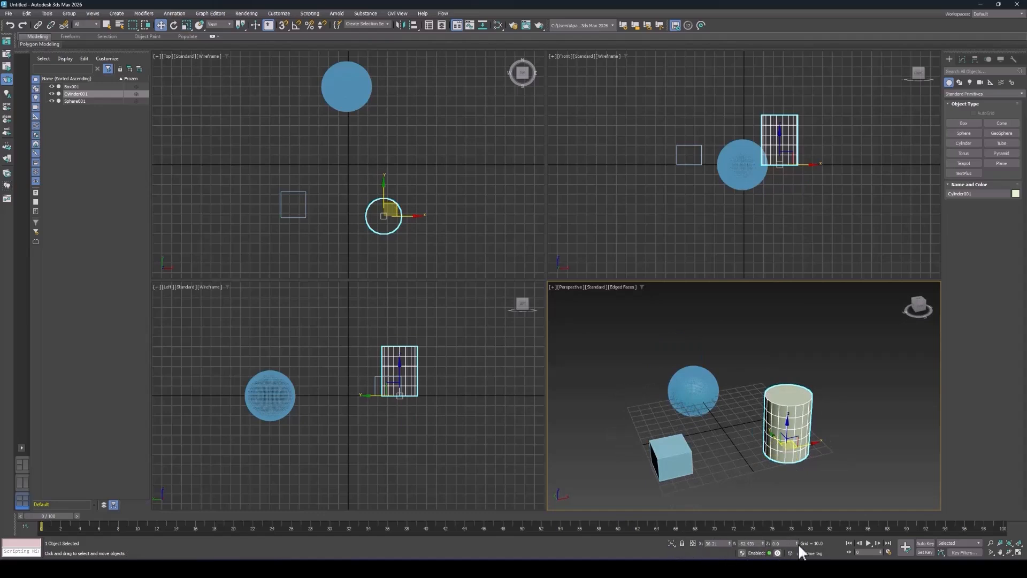
{"action": "scroll", "coordinate": [633, 395], "scroll_direction": "up", "scroll_amount": 5}
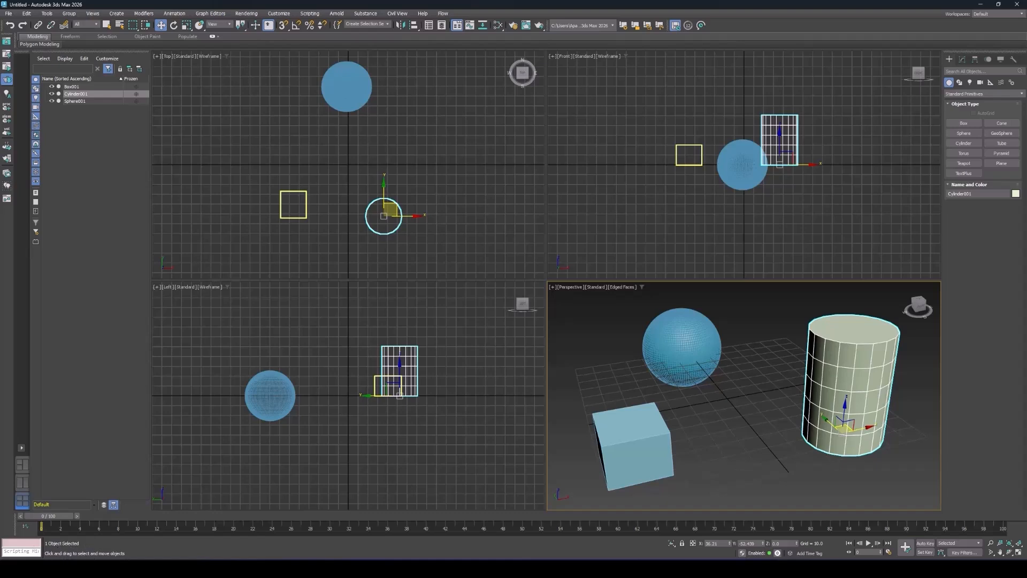
Open the Scripting Listener window, switch it to Python, enlarge the window and close it
{"action": "right_click", "coordinate": [24, 549]}
{"action": "left_click", "coordinate": [46, 532]}
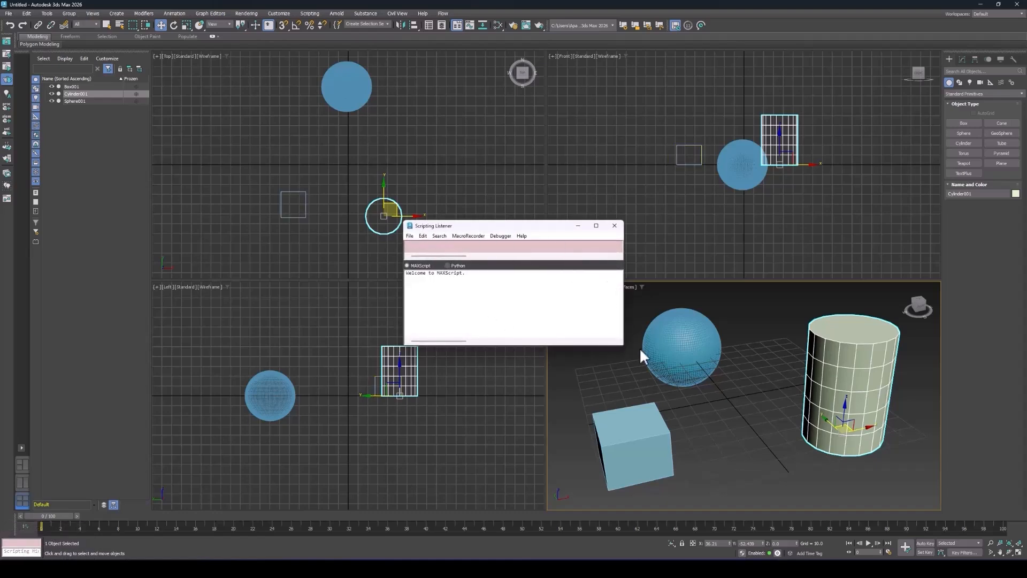
{"action": "left_click", "coordinate": [448, 265]}
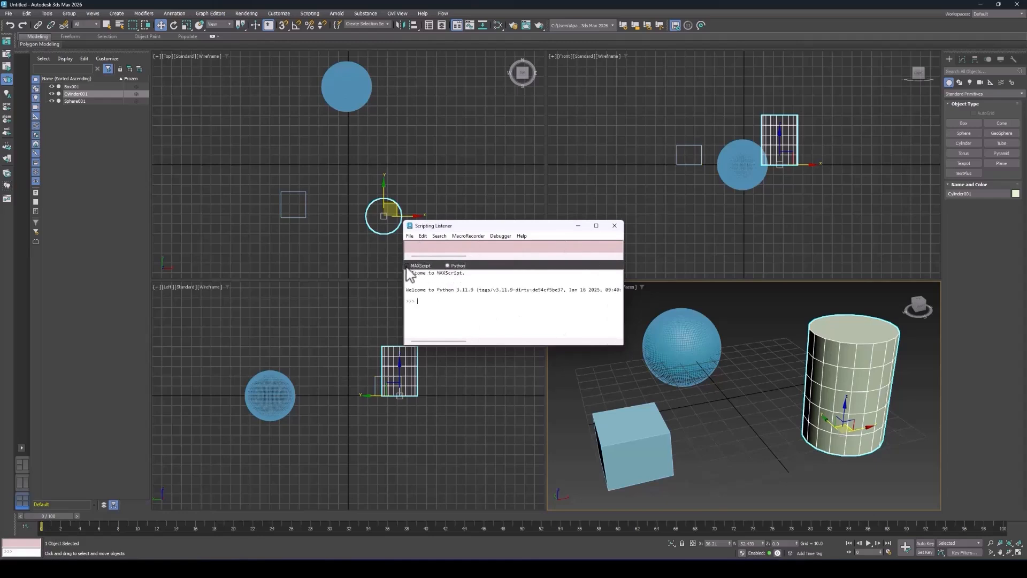
{"action": "left_click_drag", "start_coordinate": [623, 345], "coordinate": [773, 420]}
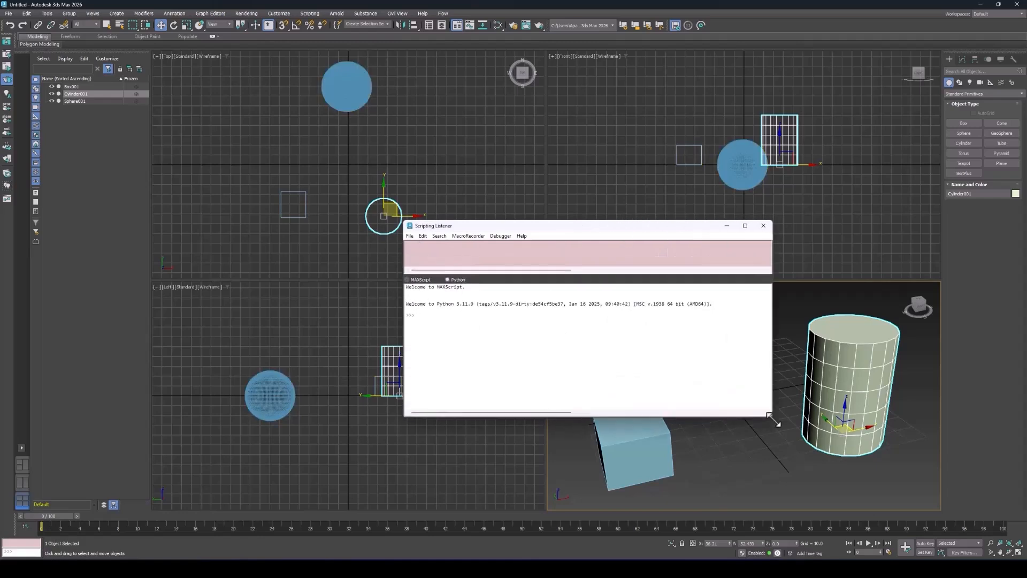
{"action": "left_click", "coordinate": [763, 226]}
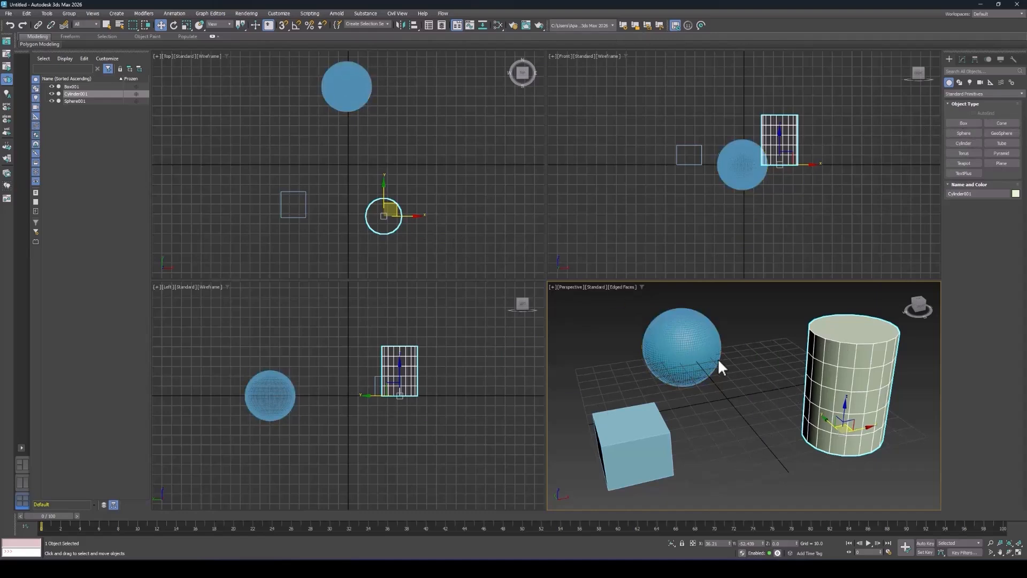
Select the sphere, box and cylinder in turn in the Perspective view, clear the selection and reselect the cylinder
{"action": "left_click", "coordinate": [696, 355]}
{"action": "left_click", "coordinate": [645, 441]}
{"action": "left_click", "coordinate": [851, 398]}
{"action": "left_click", "coordinate": [762, 343]}
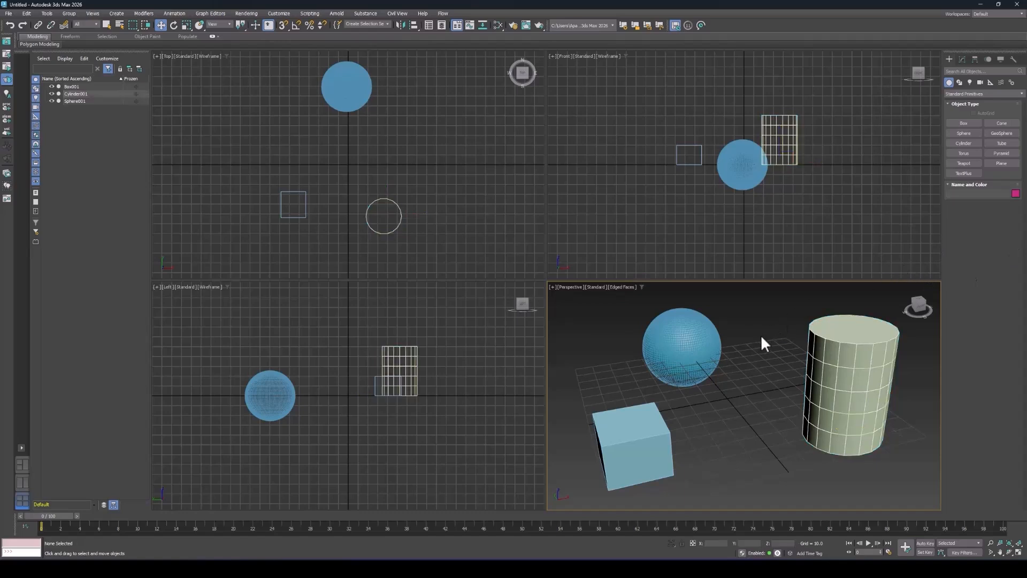
{"action": "left_click", "coordinate": [852, 390]}
Maximize the Perspective viewport and examine the three shapes by zooming, panning and orbiting
{"action": "key", "text": "alt+w"}
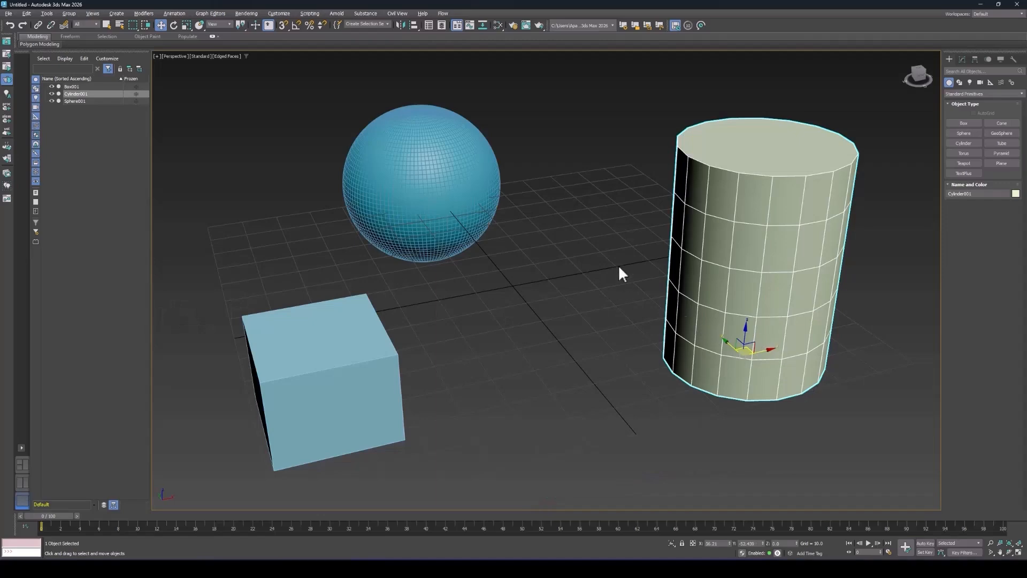
{"action": "scroll", "coordinate": [650, 214], "scroll_direction": "up", "scroll_amount": 2}
{"action": "middle_click_drag", "start_coordinate": [660, 227], "coordinate": [596, 240], "text": "alt"}
{"action": "scroll", "coordinate": [580, 235], "scroll_direction": "down", "scroll_amount": 5}
{"action": "scroll", "coordinate": [595, 240], "scroll_direction": "up", "scroll_amount": 4}
{"action": "scroll", "coordinate": [321, 266], "scroll_direction": "down", "scroll_amount": 3}
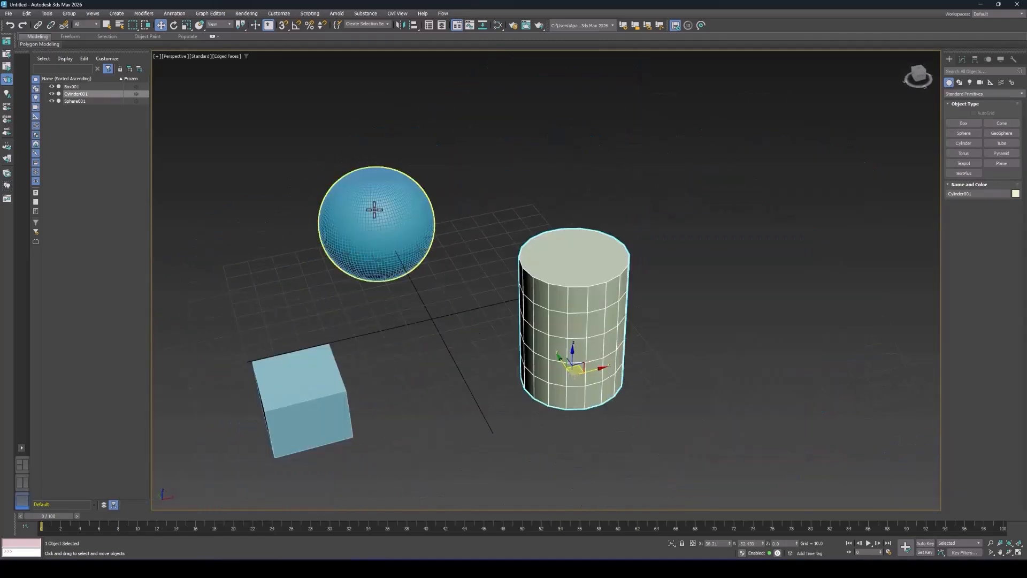
{"action": "middle_click_drag", "start_coordinate": [374, 210], "coordinate": [467, 163]}
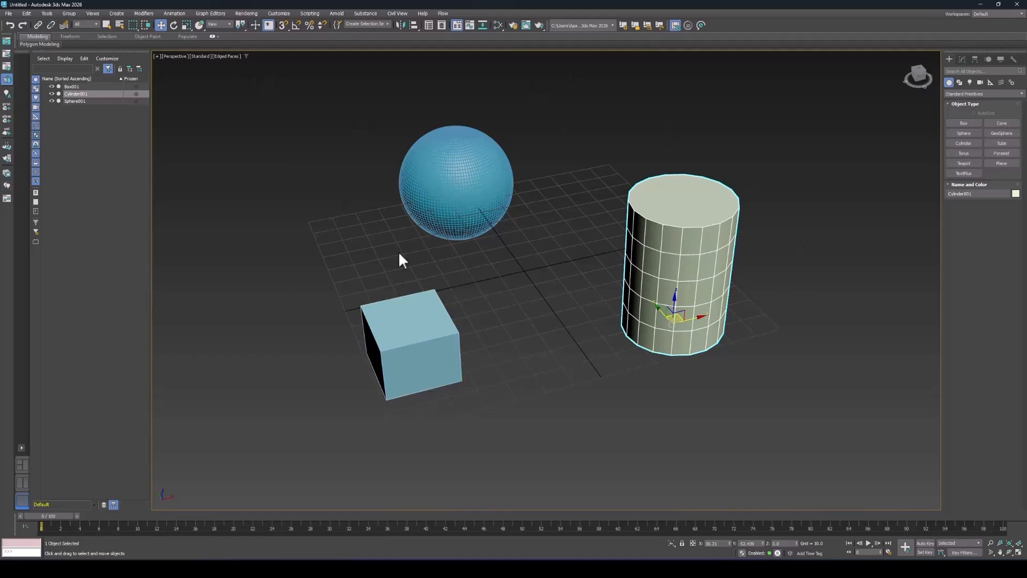
{"action": "middle_click_drag", "start_coordinate": [424, 311], "coordinate": [540, 274], "text": "alt"}
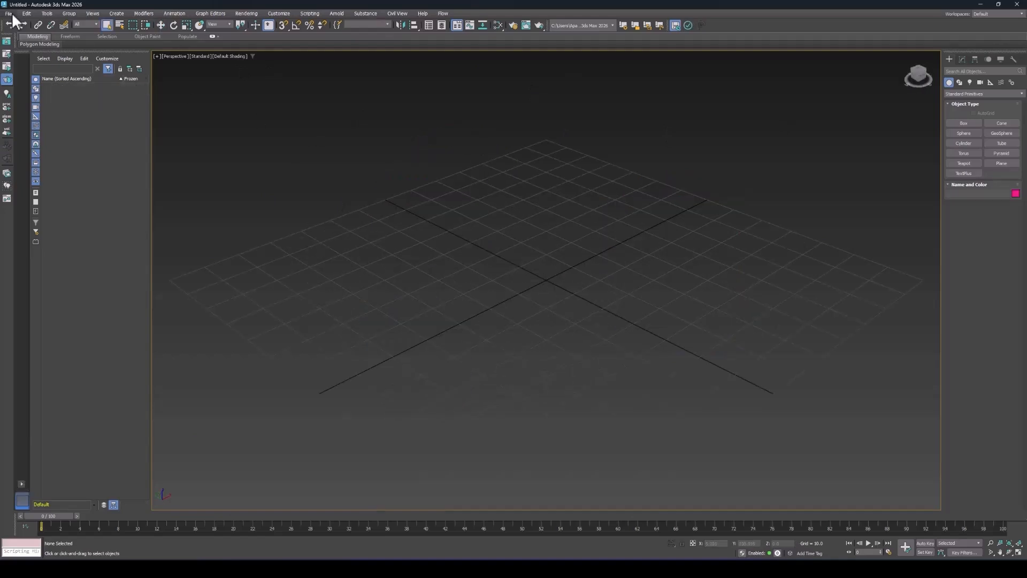
Draw two boxes and a cylinder in front of them on the grid of the empty Perspective view
{"action": "left_click", "coordinate": [970, 122]}
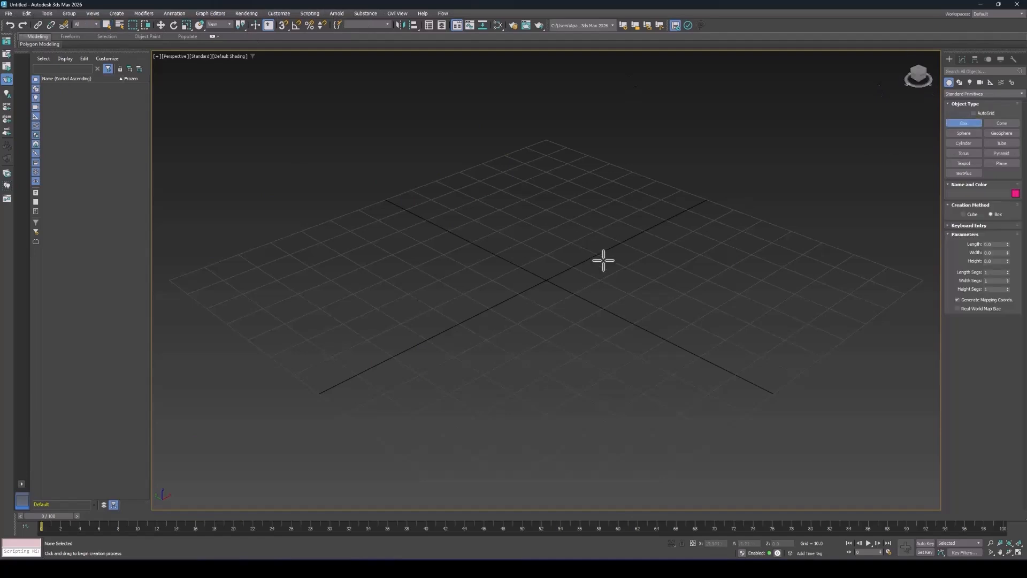
{"action": "mouse_move", "coordinate": [558, 237]}
{"action": "left_mouse_down"}
{"action": "mouse_move", "coordinate": [562, 307]}
{"action": "mouse_move", "coordinate": [551, 319]}
{"action": "left_mouse_up"}
{"action": "left_click", "coordinate": [571, 213]}
{"action": "left_click_drag", "start_coordinate": [709, 209], "coordinate": [723, 280]}
{"action": "left_click", "coordinate": [714, 149]}
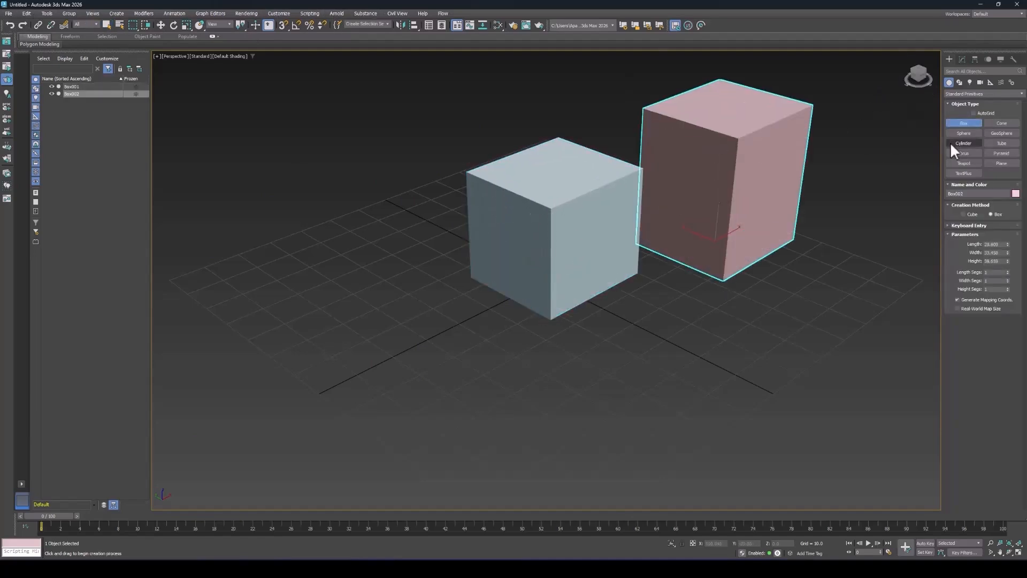
{"action": "left_click", "coordinate": [964, 142]}
{"action": "left_click_drag", "start_coordinate": [491, 416], "coordinate": [516, 470]}
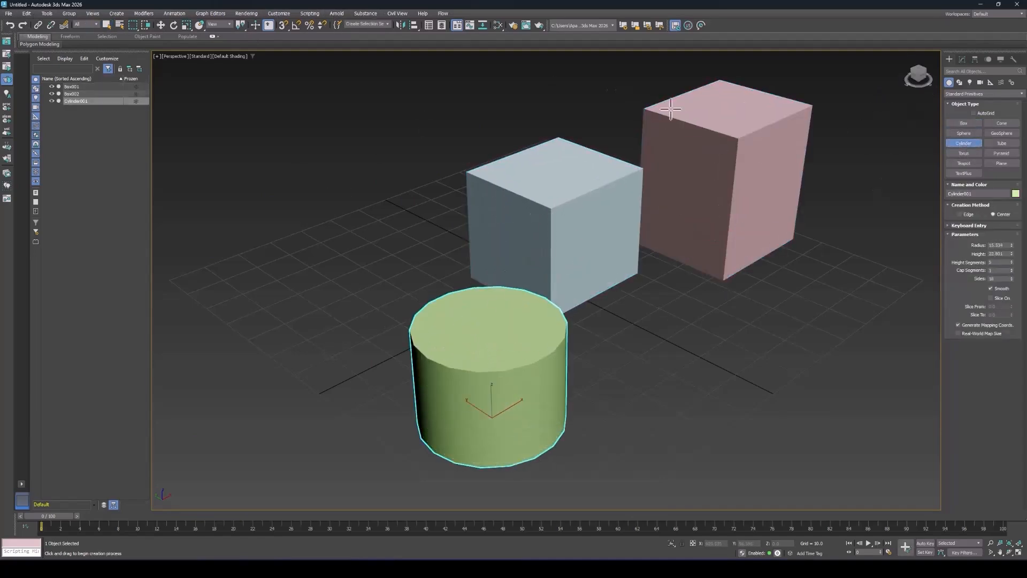
Start a new scene with New All, discarding the boxes and cylinder without saving
{"action": "left_click", "coordinate": [8, 14]}
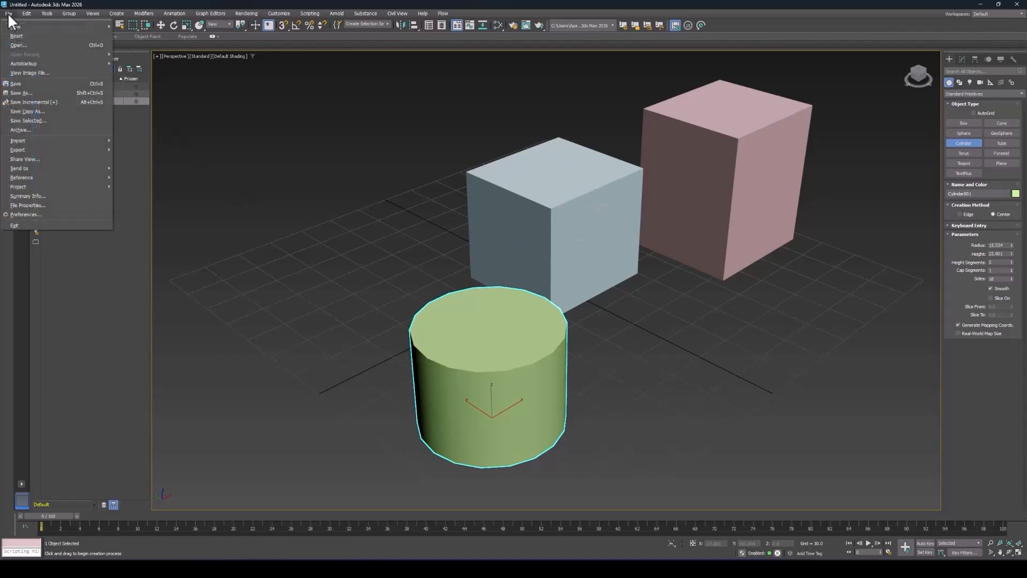
{"action": "mouse_move", "coordinate": [16, 27]}
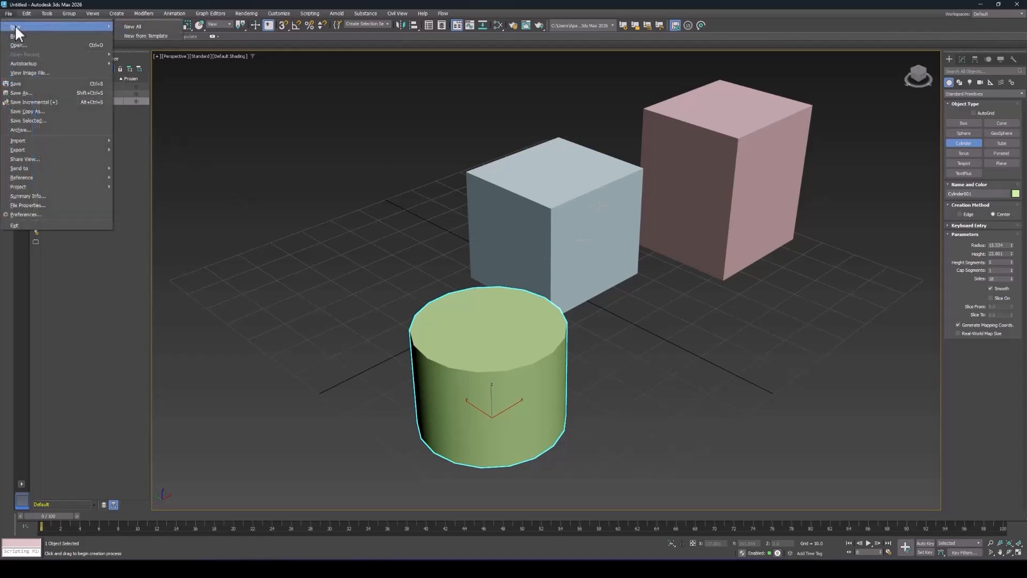
{"action": "left_click", "coordinate": [149, 27]}
{"action": "left_click", "coordinate": [512, 296]}
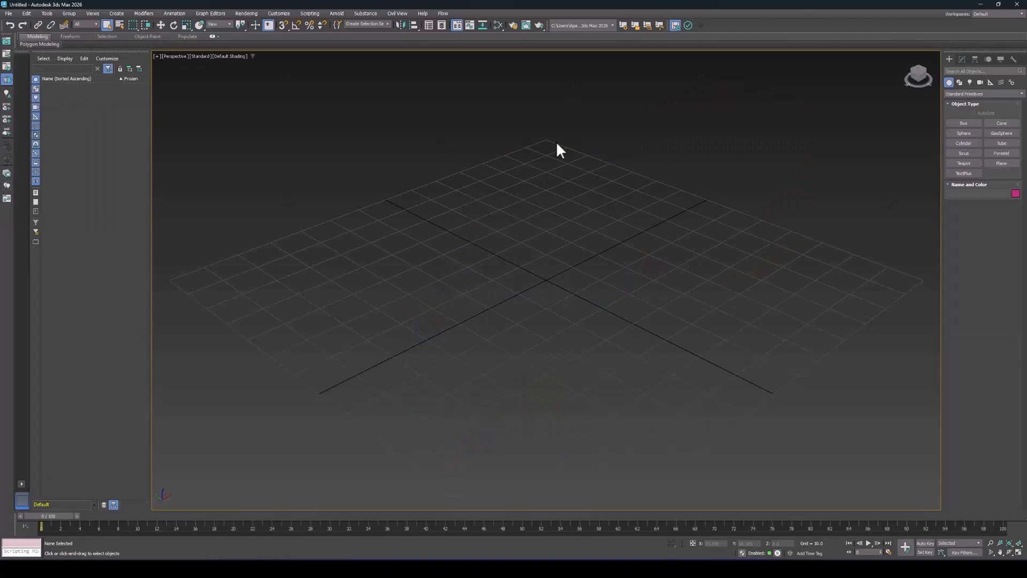
Zoom out the Perspective view, restore the four-viewport layout, and orbit the Top, Left and Front views into angled orthographic views
{"action": "scroll", "coordinate": [682, 174], "scroll_direction": "down", "scroll_amount": 10}
{"action": "scroll", "coordinate": [692, 176], "scroll_direction": "up", "scroll_amount": 5}
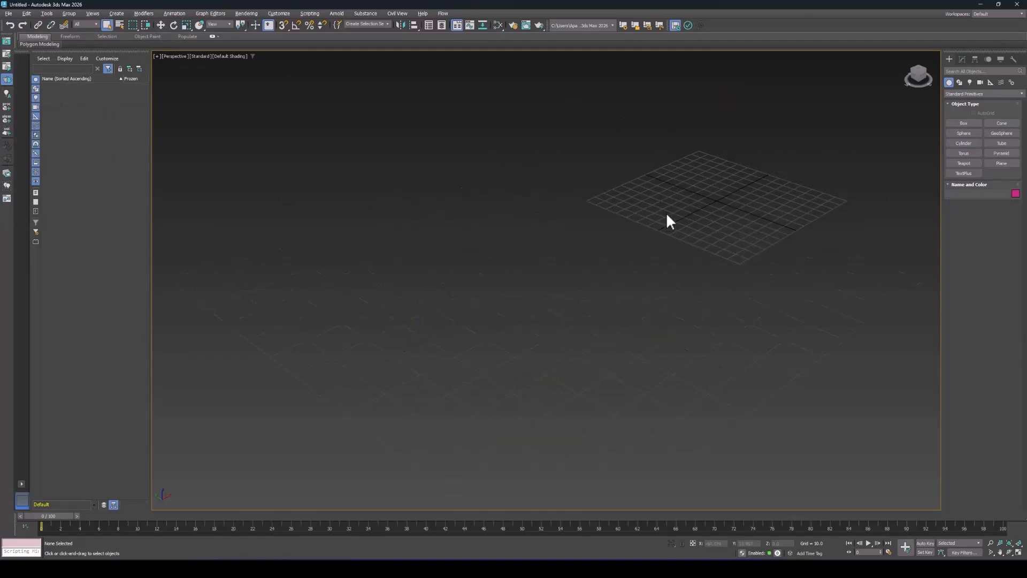
{"action": "key", "text": "alt+w"}
{"action": "middle_click_drag", "start_coordinate": [426, 304], "coordinate": [381, 328], "text": "alt"}
{"action": "middle_click_drag", "start_coordinate": [393, 214], "coordinate": [343, 217], "text": "alt"}
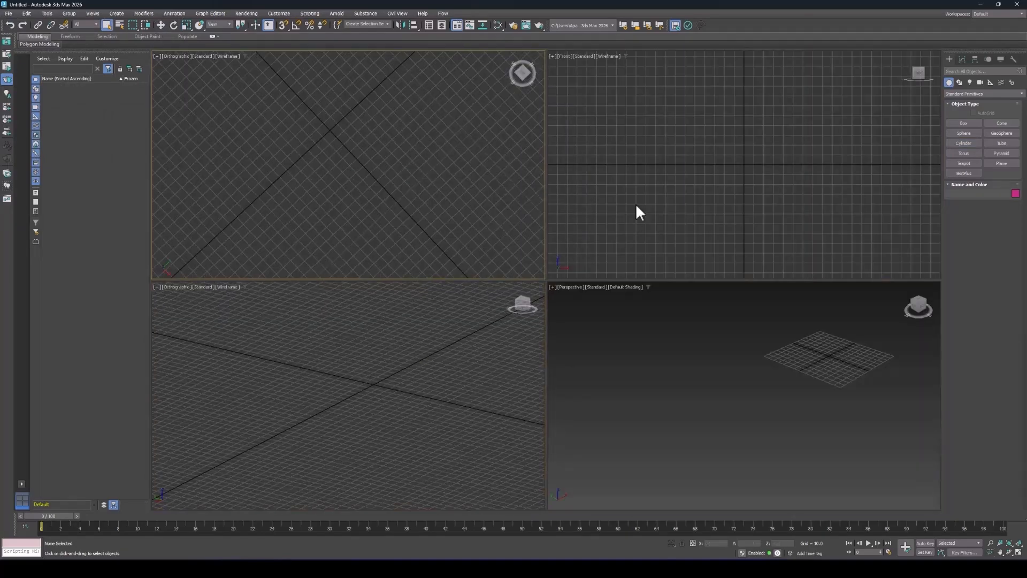
{"action": "middle_click_drag", "start_coordinate": [637, 206], "coordinate": [739, 171], "text": "alt"}
Draw a teapot with a radius of about 92 on the Perspective grid and bring it fully into view
{"action": "left_click", "coordinate": [964, 164]}
{"action": "left_click_drag", "start_coordinate": [830, 328], "coordinate": [841, 364]}
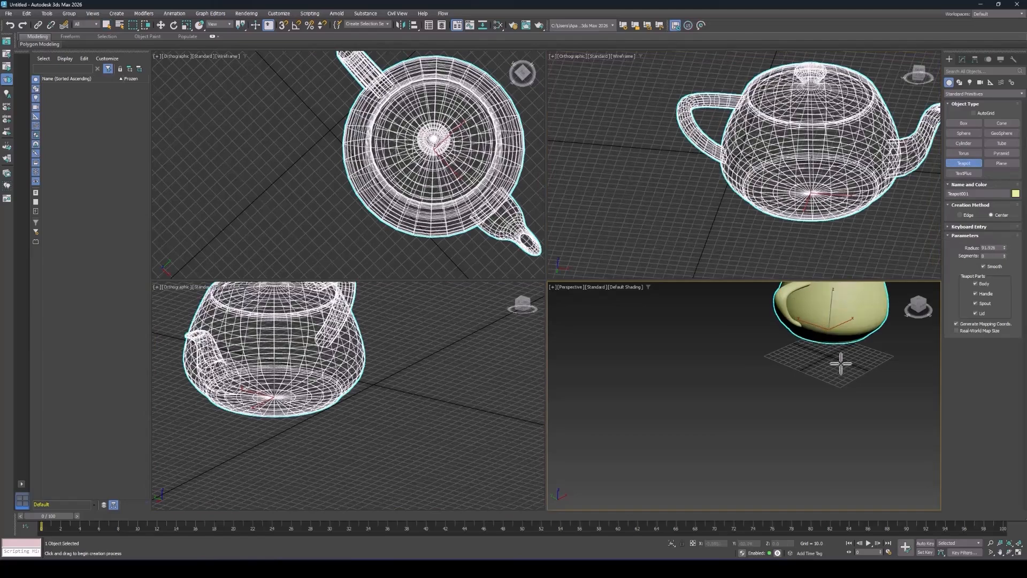
{"action": "middle_click_drag", "start_coordinate": [841, 364], "coordinate": [779, 436]}
Clear the teapot by starting another new scene with New All, without saving
{"action": "left_click", "coordinate": [10, 14]}
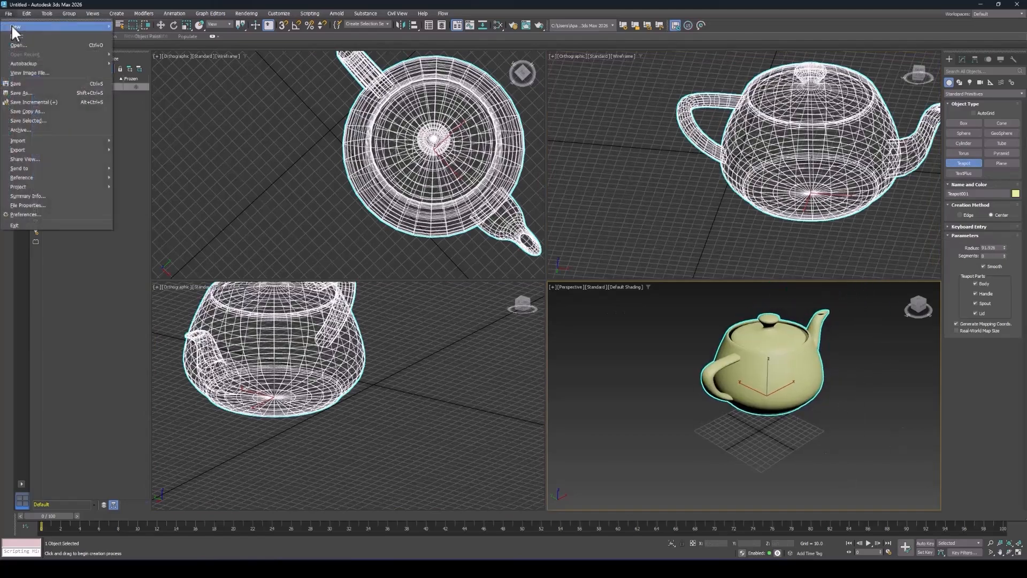
{"action": "mouse_move", "coordinate": [11, 24]}
{"action": "left_click", "coordinate": [148, 24]}
{"action": "left_click", "coordinate": [516, 292]}
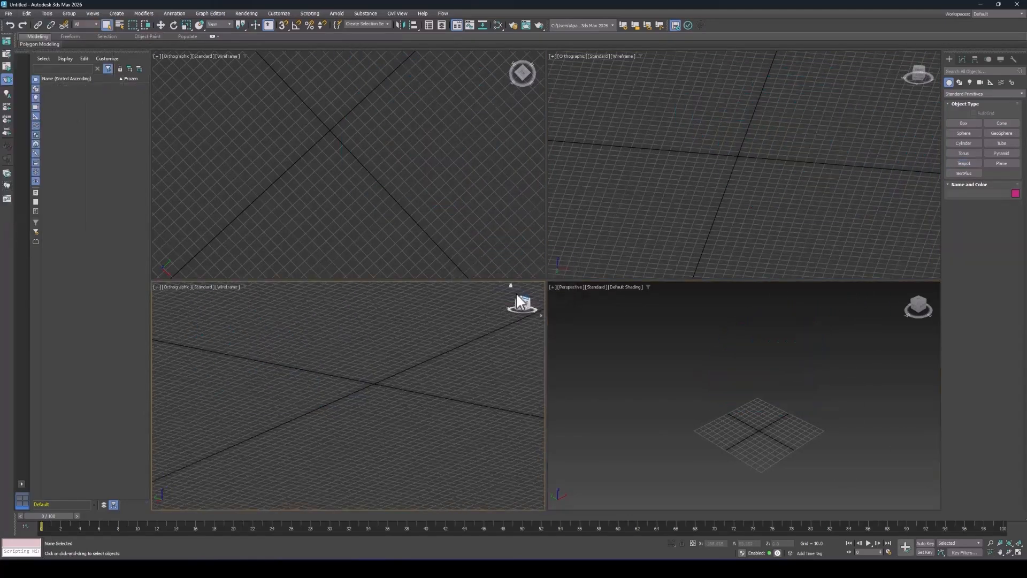
Orbit the former Left orthographic view further and draw a teapot with a radius of about 40 on the Perspective grid
{"action": "left_click", "coordinate": [517, 298]}
{"action": "middle_click_drag", "start_coordinate": [388, 419], "coordinate": [438, 393], "text": "alt"}
{"action": "left_click", "coordinate": [964, 163]}
{"action": "left_click_drag", "start_coordinate": [762, 409], "coordinate": [711, 387]}
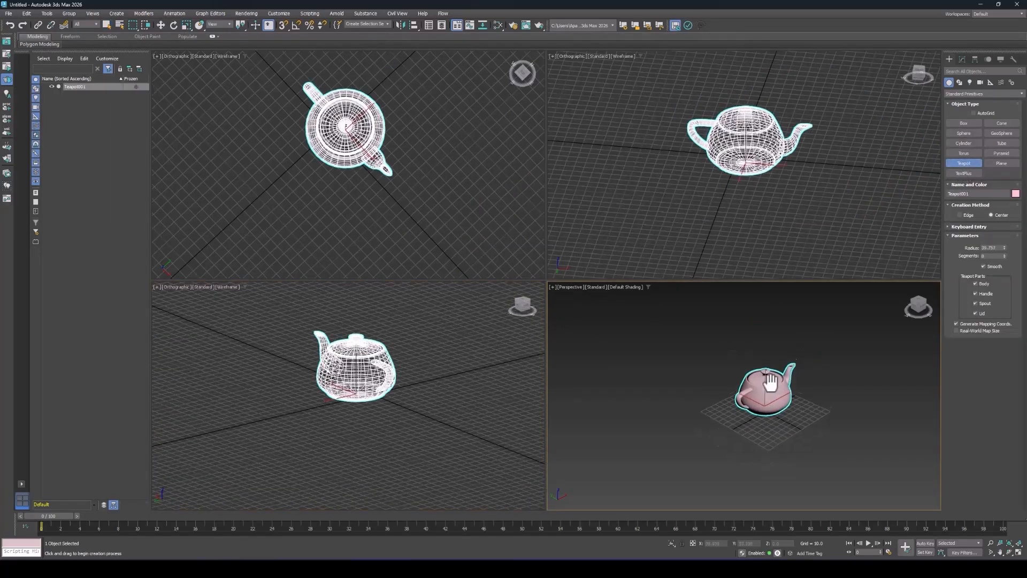
Reset the session to the default template without saving the teapot scene
{"action": "left_click", "coordinate": [9, 13]}
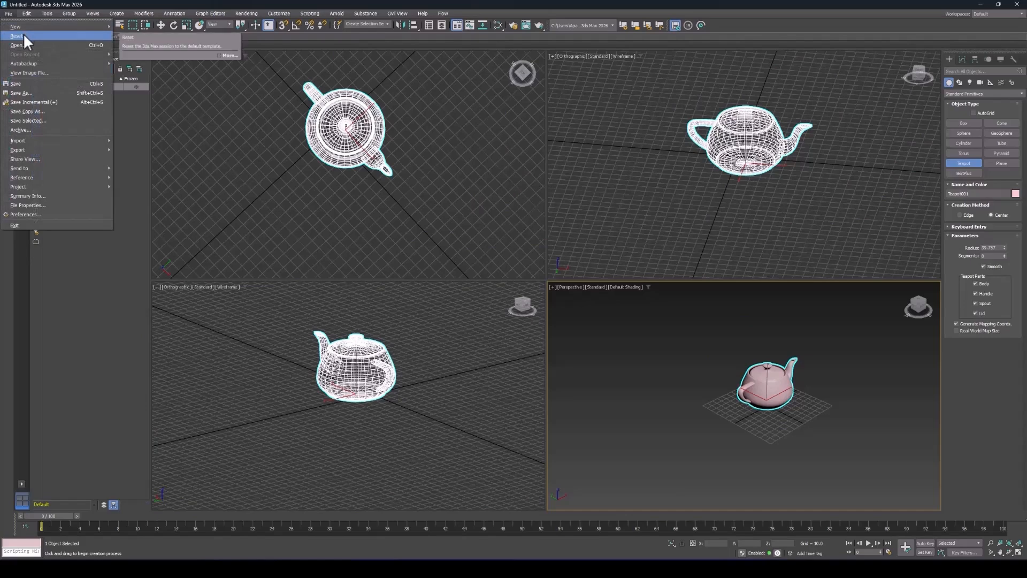
{"action": "left_click", "coordinate": [23, 35]}
{"action": "left_click", "coordinate": [513, 296]}
{"action": "left_click", "coordinate": [490, 295]}
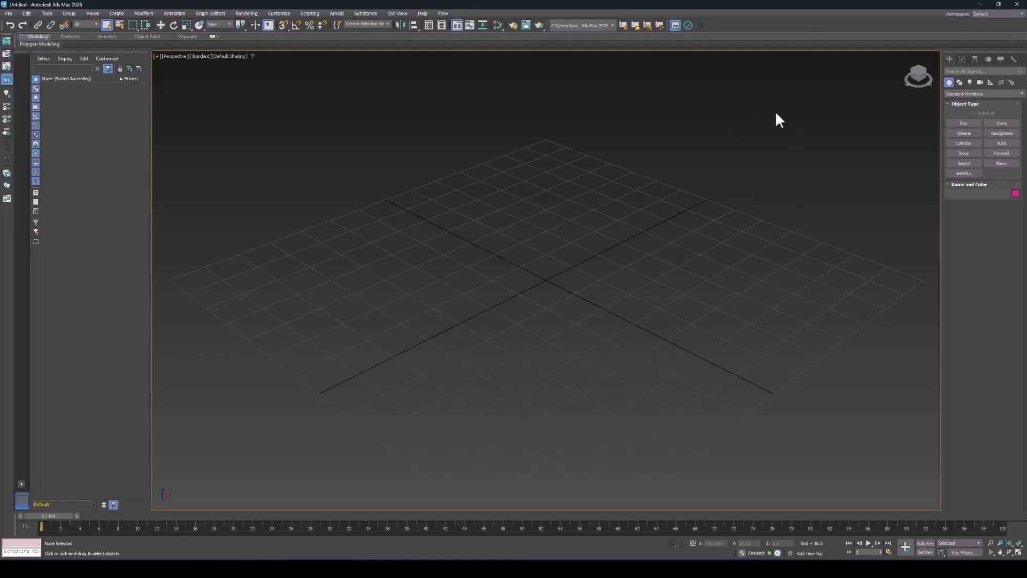
Review the file formats available for importing into the scene, and leave the import dialog without choosing a file
{"action": "left_click", "coordinate": [9, 14]}
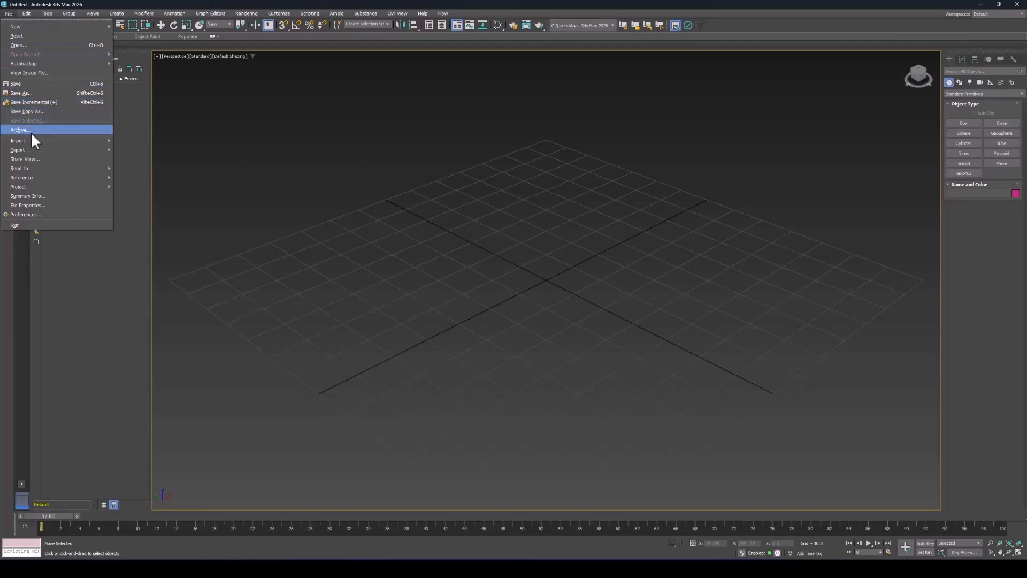
{"action": "mouse_move", "coordinate": [26, 139]}
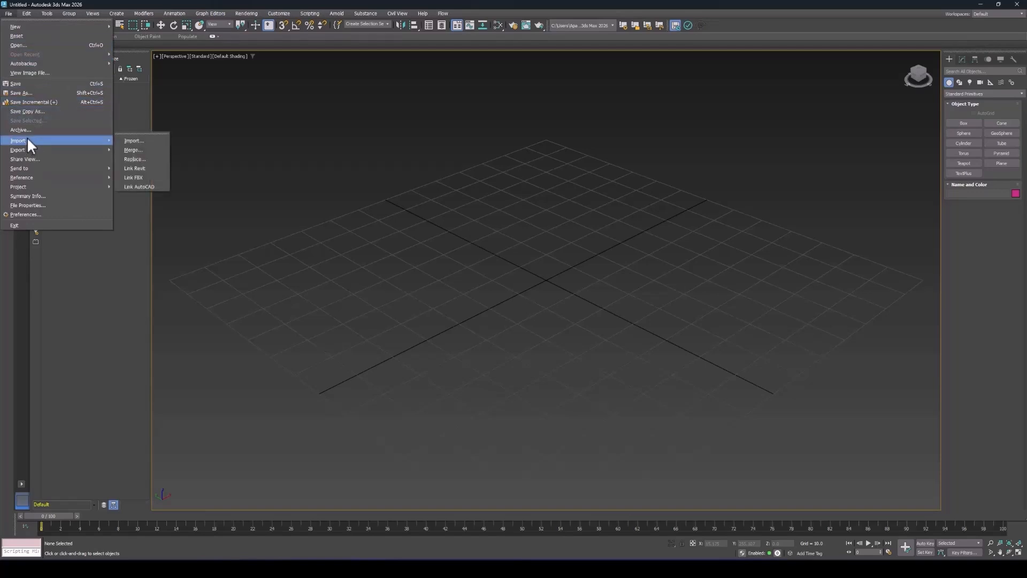
{"action": "left_click", "coordinate": [134, 140]}
{"action": "left_click", "coordinate": [157, 261]}
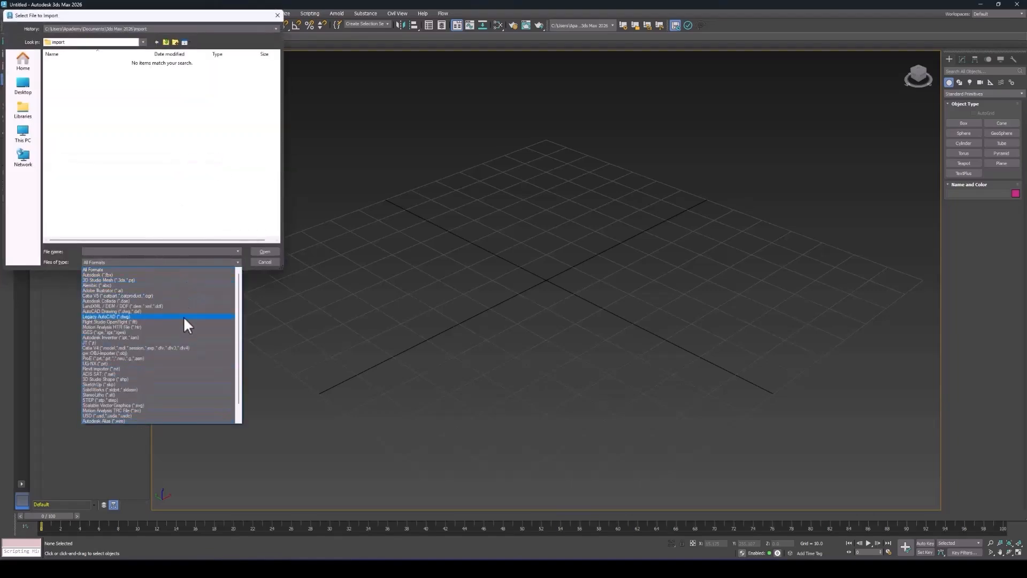
{"action": "scroll", "coordinate": [214, 336], "scroll_direction": "down", "scroll_amount": 1}
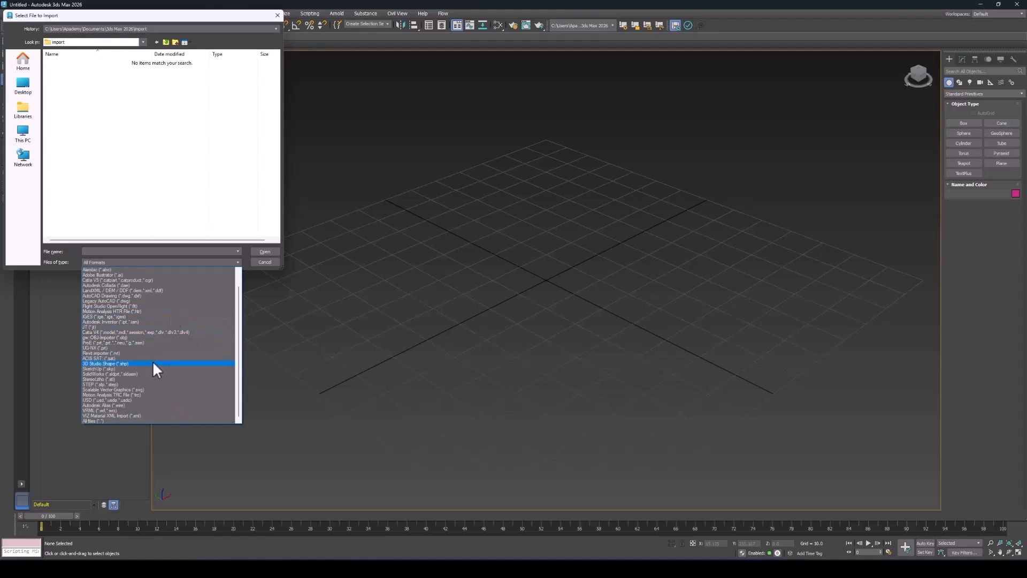
{"action": "scroll", "coordinate": [157, 351], "scroll_direction": "up", "scroll_amount": 1}
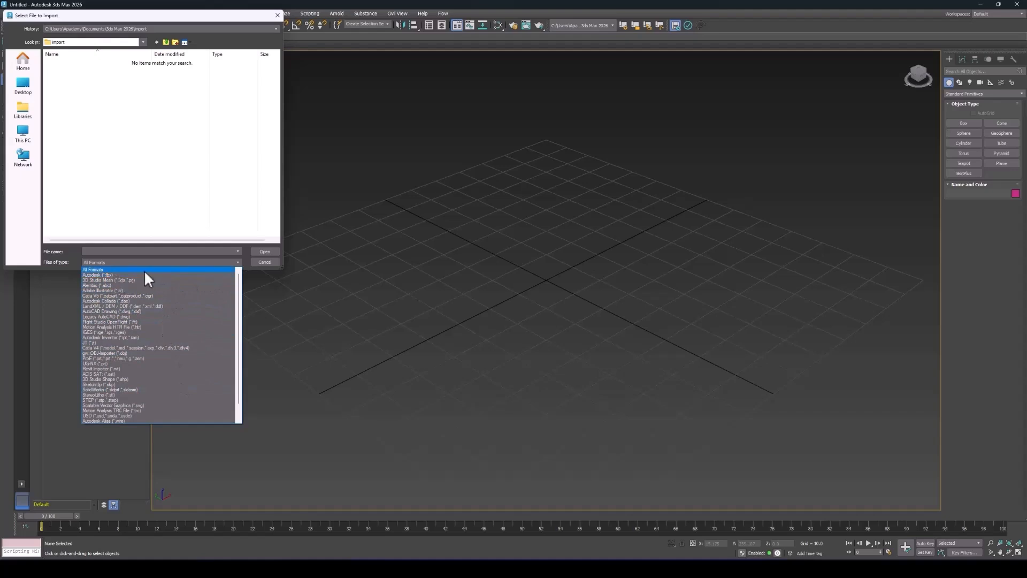
{"action": "left_click", "coordinate": [210, 206]}
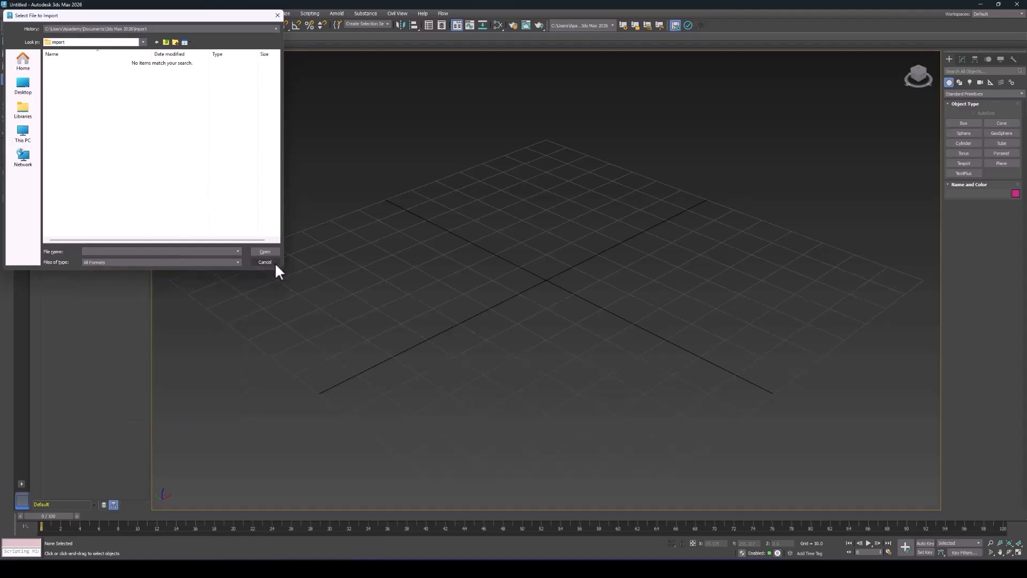
{"action": "left_click", "coordinate": [265, 262]}
Review the file formats available for exporting the scene, and cancel the export
{"action": "left_click", "coordinate": [7, 13]}
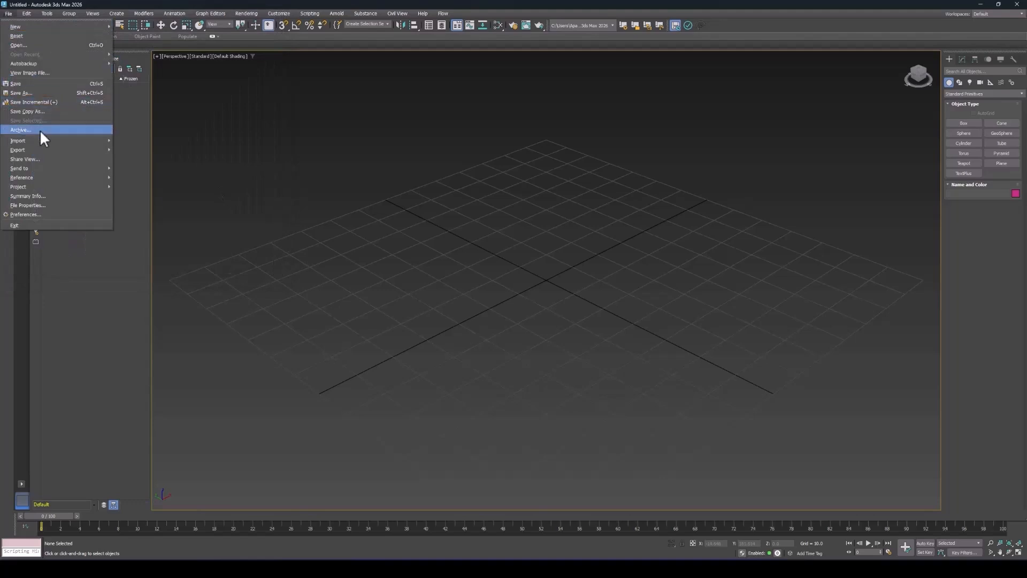
{"action": "mouse_move", "coordinate": [41, 150]}
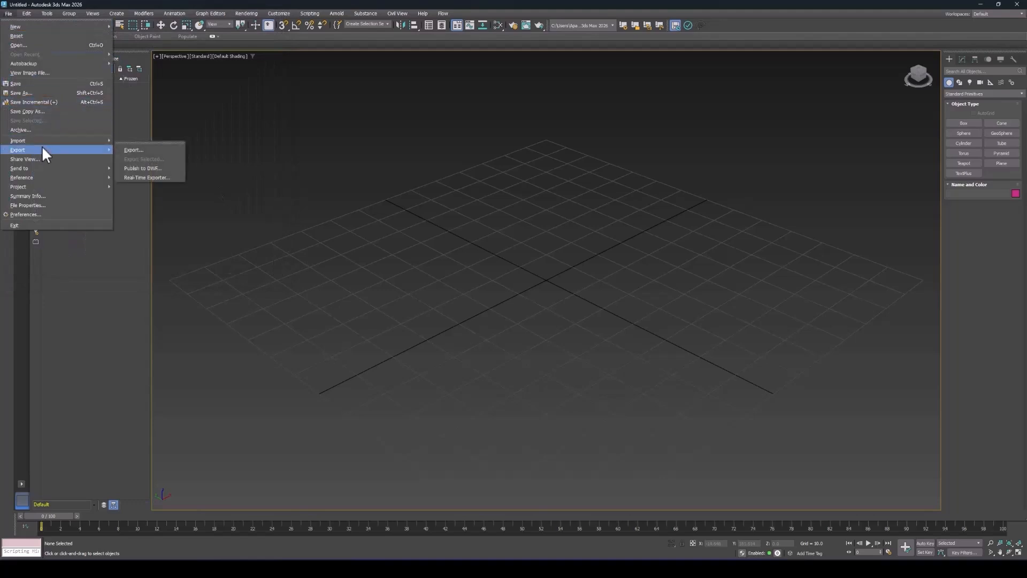
{"action": "left_click", "coordinate": [140, 151]}
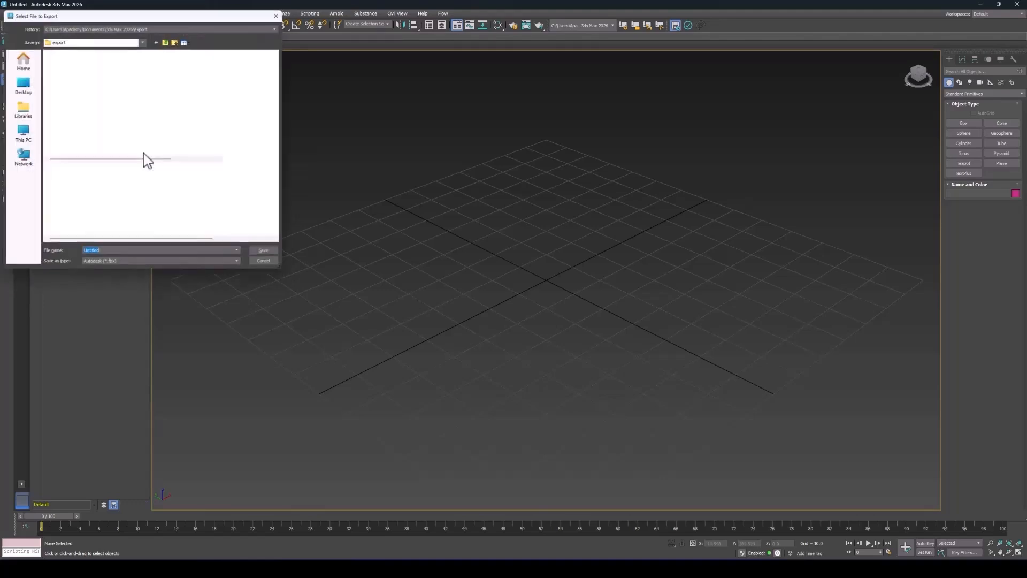
{"action": "left_click", "coordinate": [124, 262]}
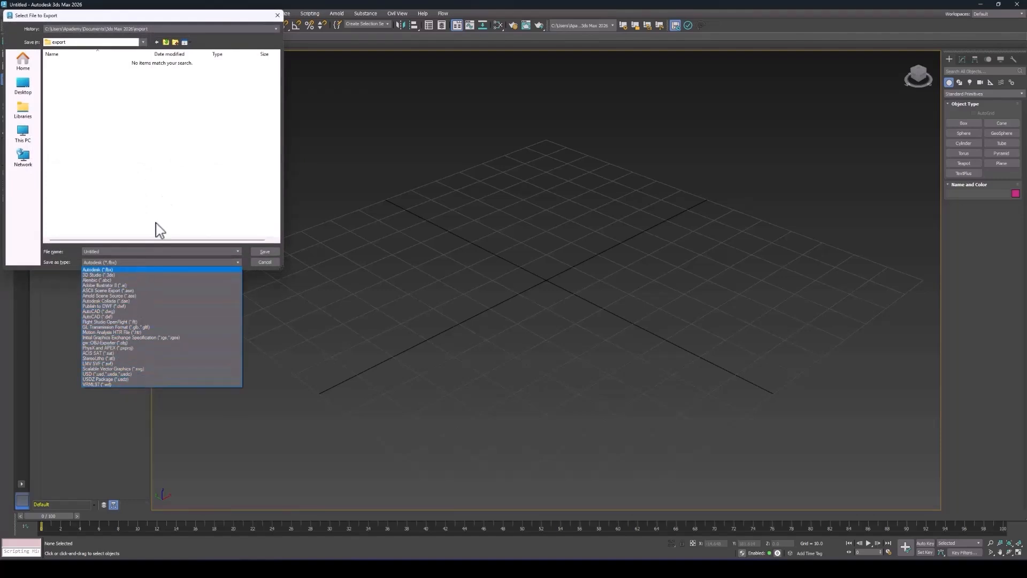
{"action": "left_click", "coordinate": [190, 150]}
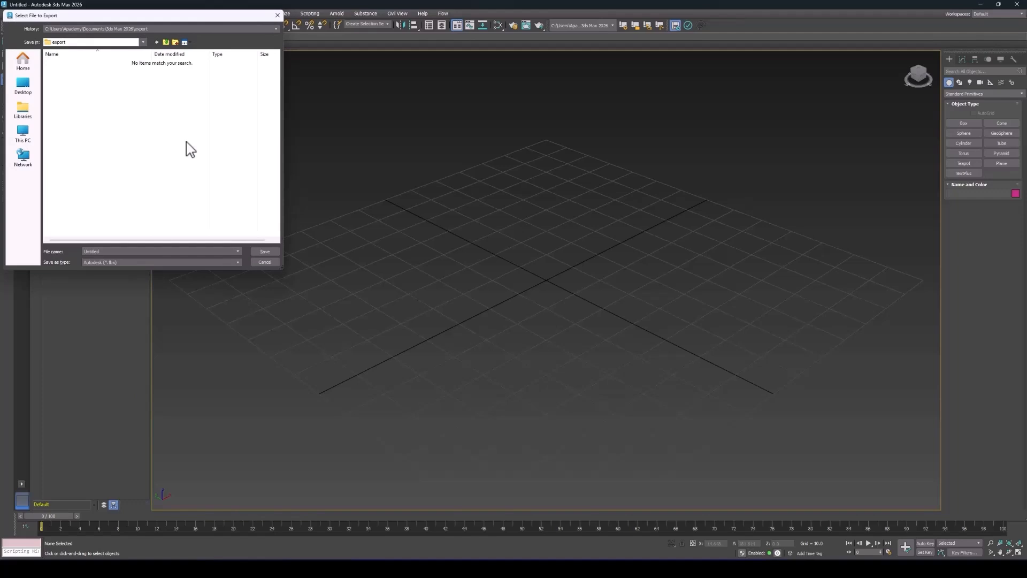
{"action": "left_click", "coordinate": [138, 262]}
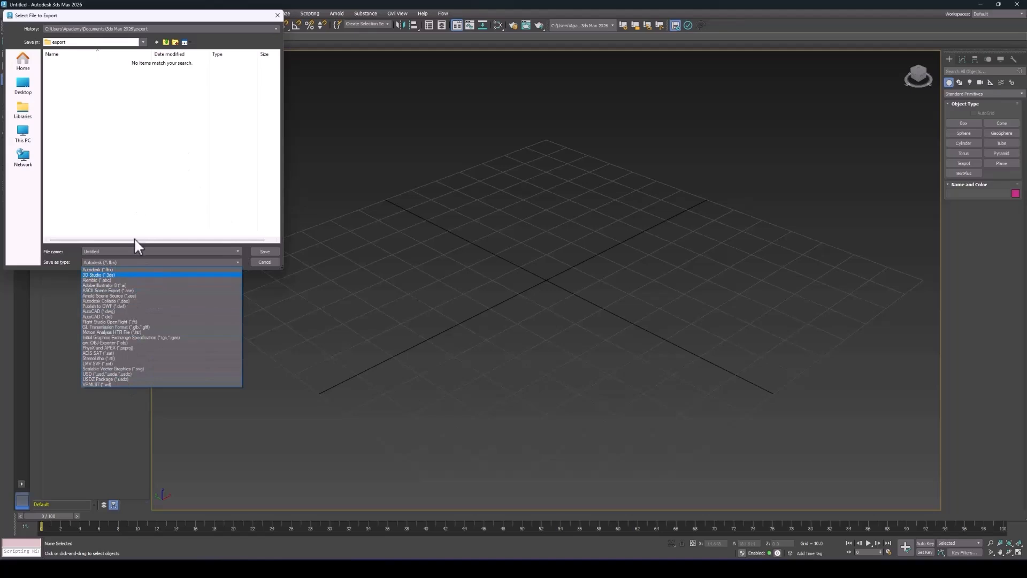
{"action": "left_click", "coordinate": [127, 354]}
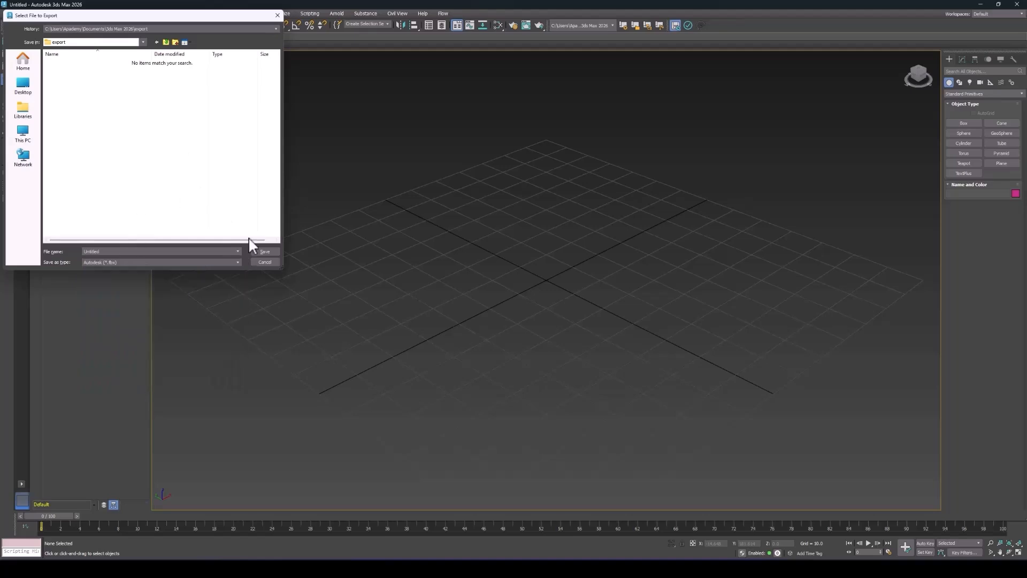
{"action": "left_click", "coordinate": [266, 262]}
Check which file types the Merge command accepts, and cancel without merging anything
{"action": "left_click", "coordinate": [8, 13]}
{"action": "mouse_move", "coordinate": [12, 140]}
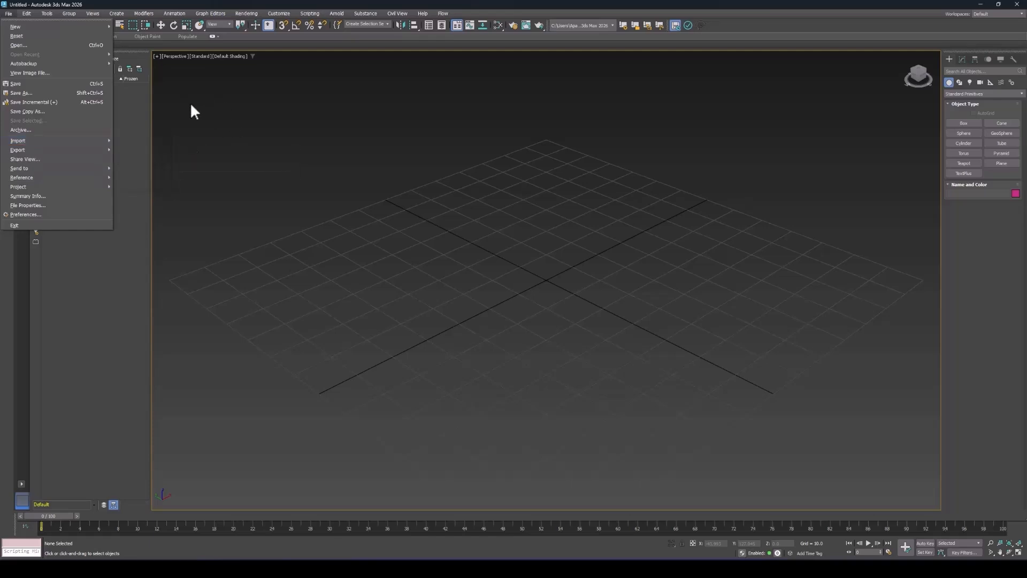
{"action": "left_click", "coordinate": [470, 284]}
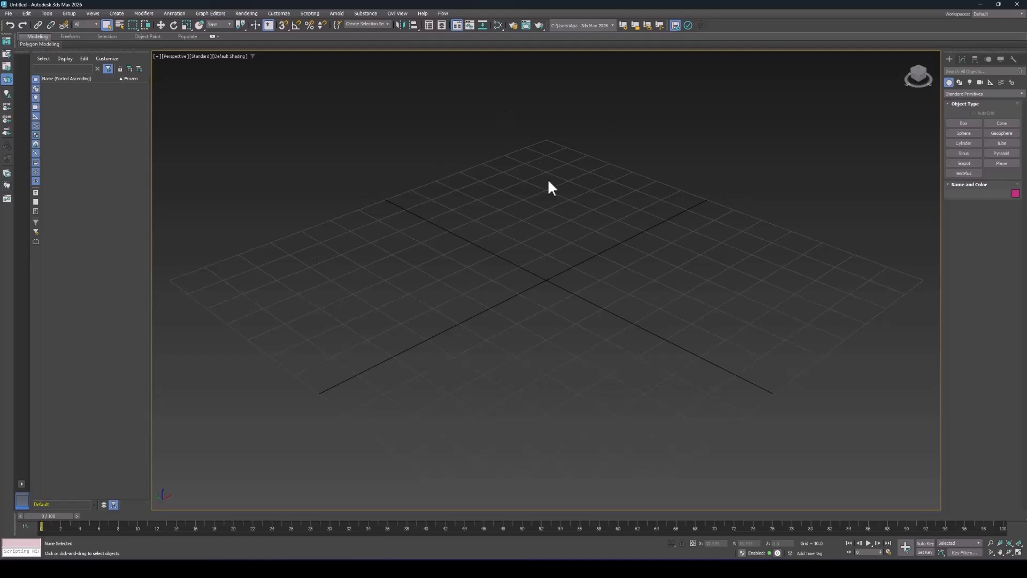
{"action": "left_click", "coordinate": [8, 13]}
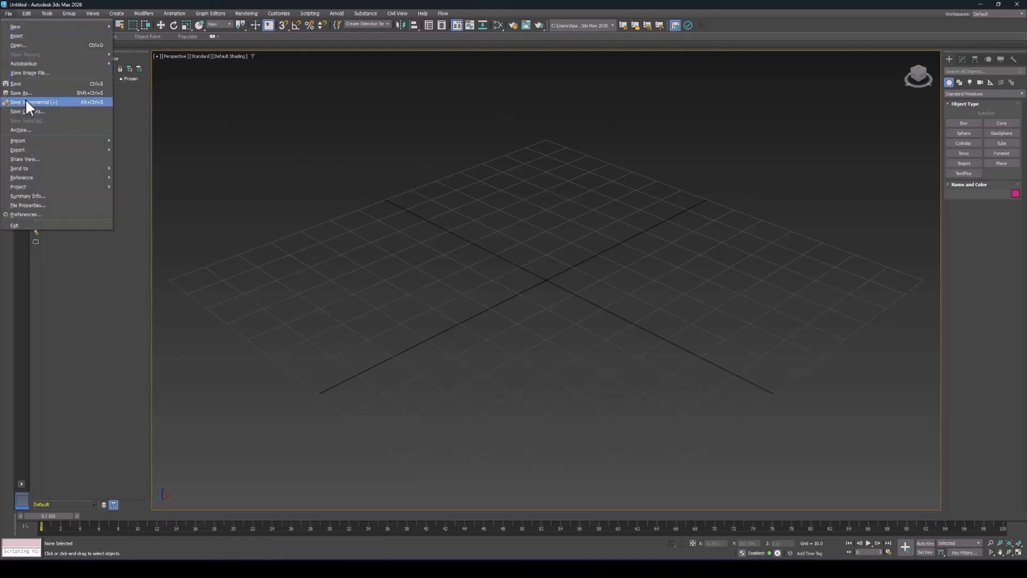
{"action": "mouse_move", "coordinate": [73, 140]}
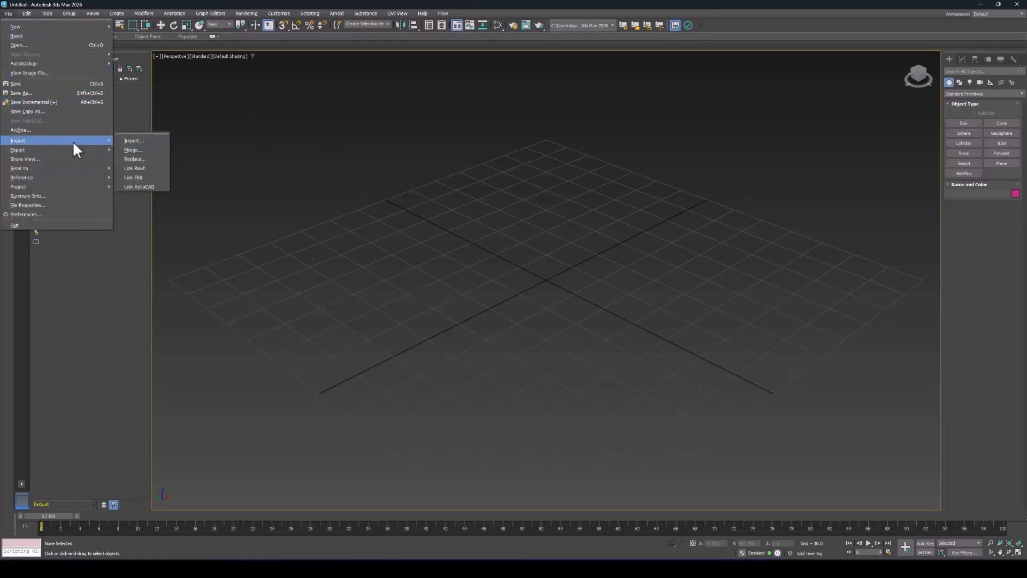
{"action": "left_click", "coordinate": [151, 153]}
{"action": "left_click", "coordinate": [116, 263]}
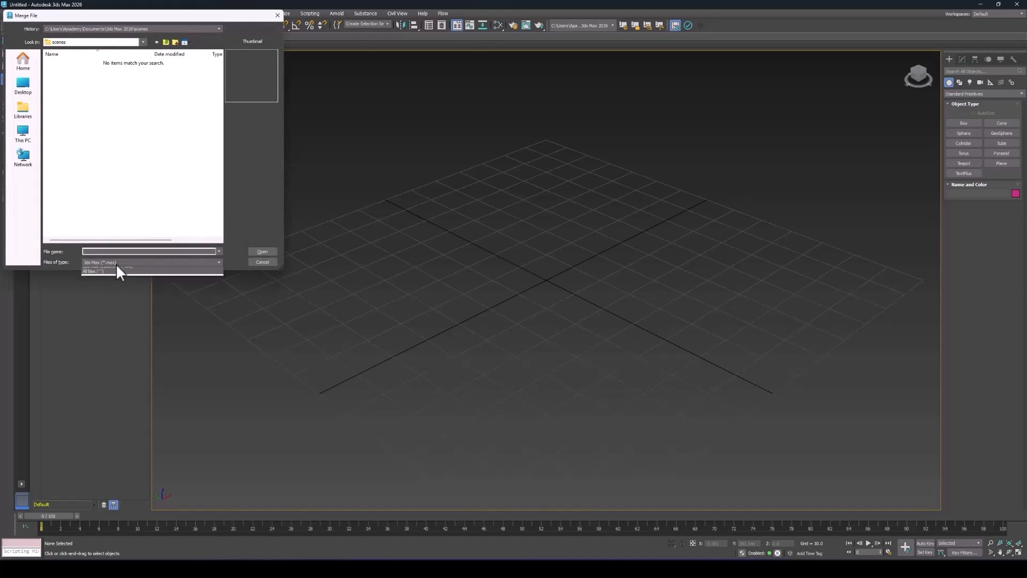
{"action": "left_click", "coordinate": [107, 270]}
{"action": "left_click", "coordinate": [109, 263]}
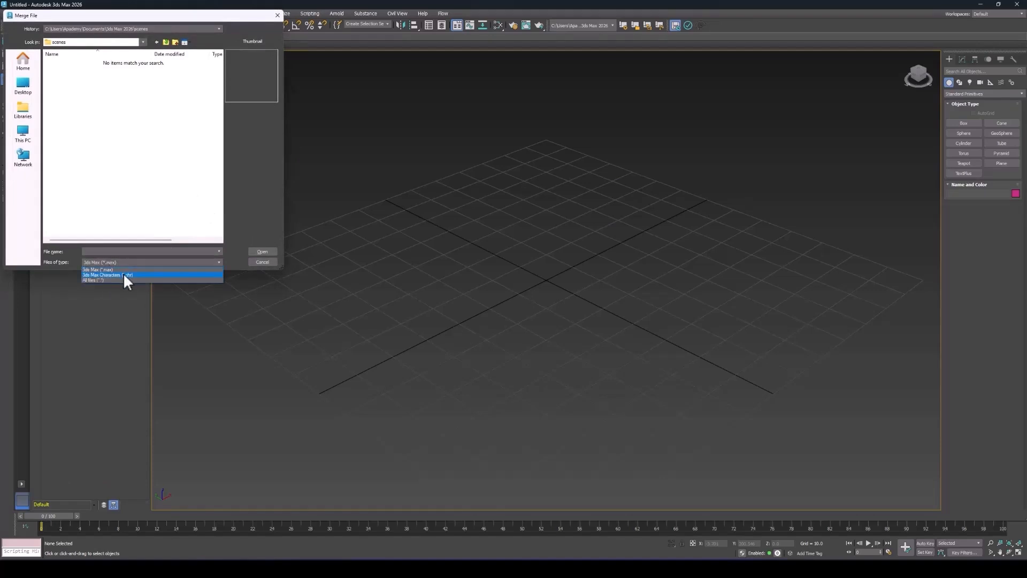
{"action": "left_click", "coordinate": [111, 268]}
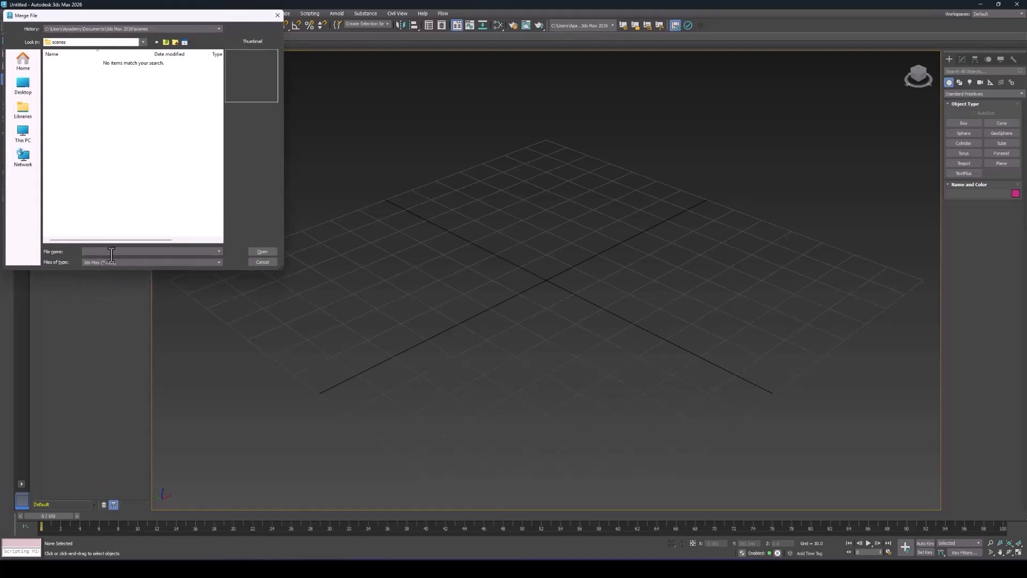
{"action": "left_click", "coordinate": [262, 261]}
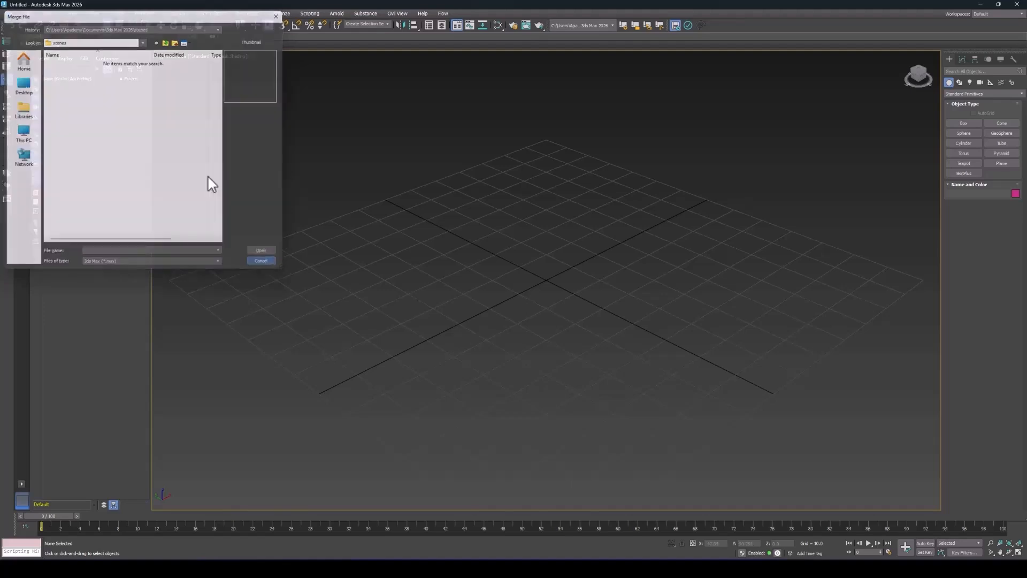
Look at the Save As dialog for the scene and cancel it without saving
{"action": "left_click", "coordinate": [11, 13]}
{"action": "left_click", "coordinate": [20, 92]}
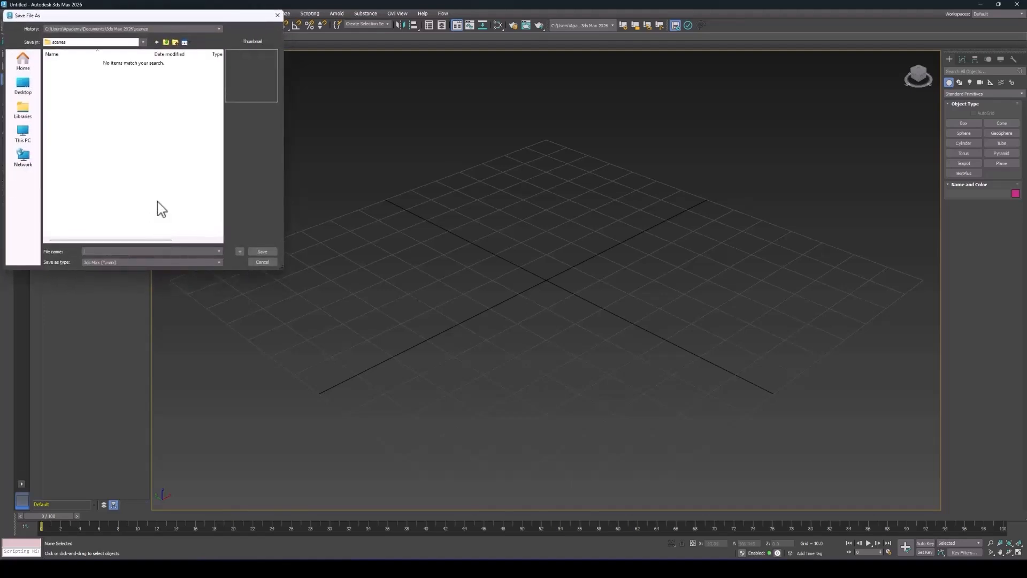
{"action": "left_click", "coordinate": [252, 262]}
{"action": "left_click", "coordinate": [8, 12]}
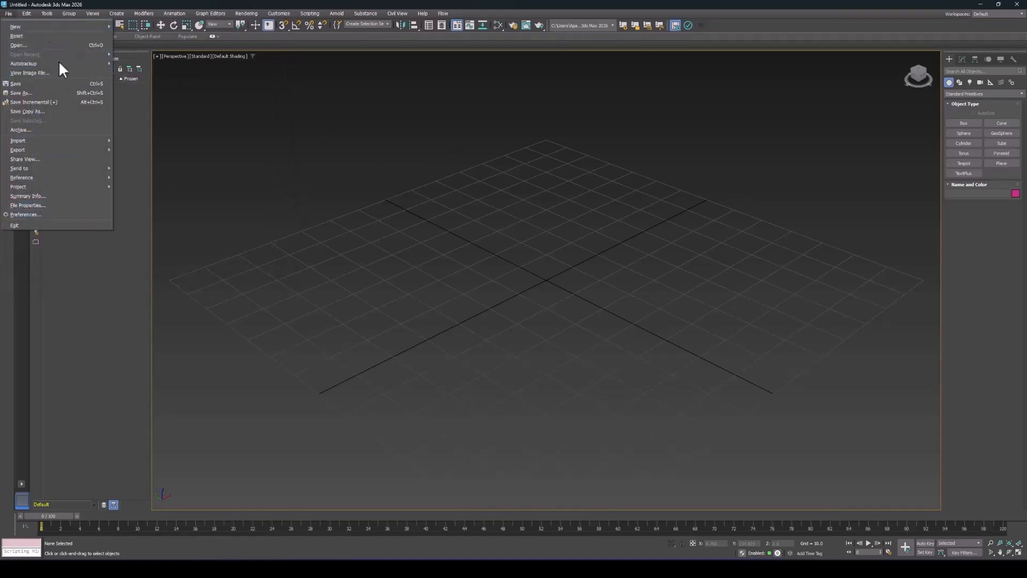
{"action": "left_click", "coordinate": [426, 168]}
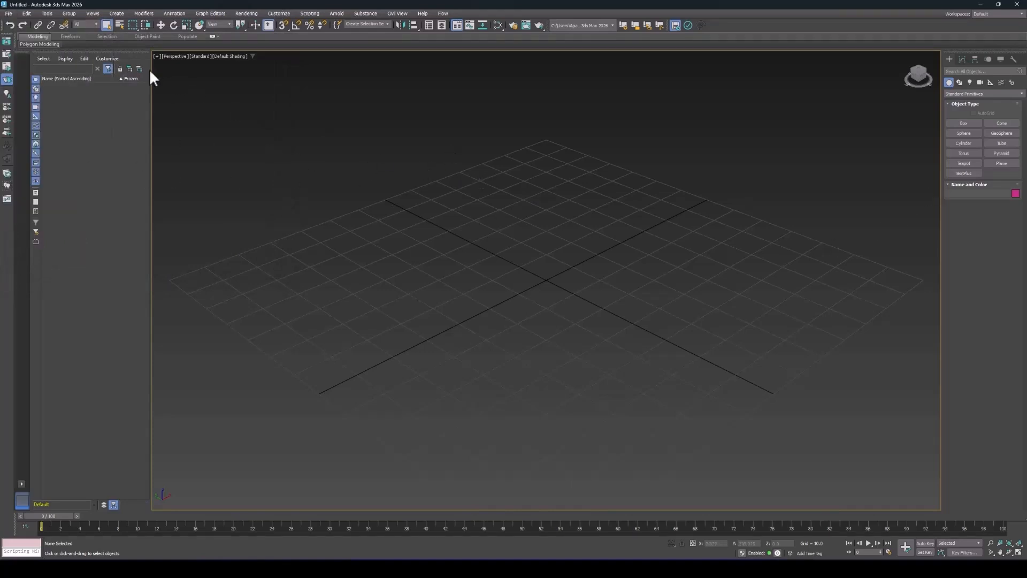
{"action": "left_click", "coordinate": [10, 13]}
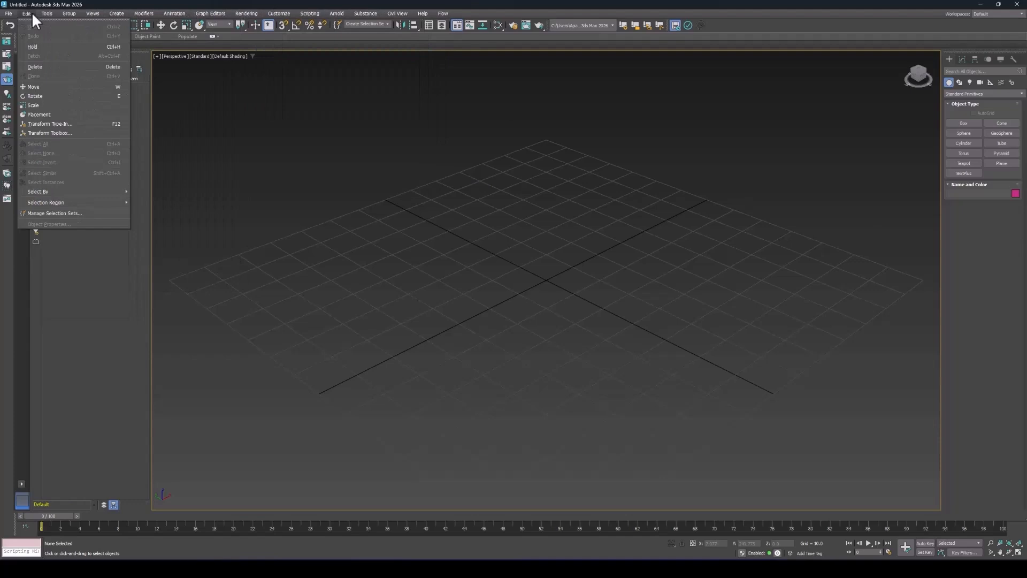
{"action": "left_click", "coordinate": [567, 181]}
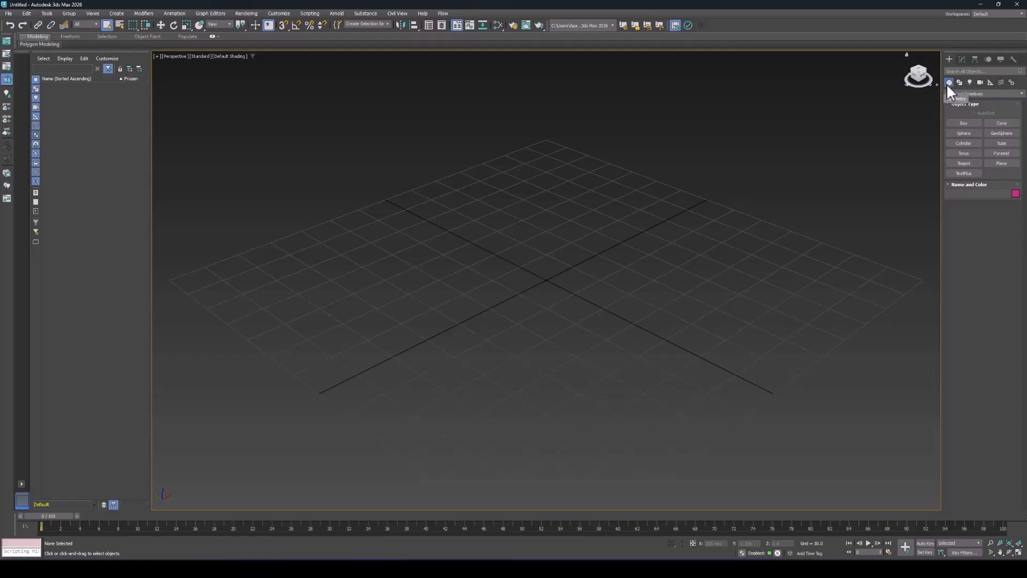
Review the geometry categories, keep Standard Primitives, and draw a box about 40 by 42 at its base on the Perspective grid
{"action": "left_click", "coordinate": [960, 94]}
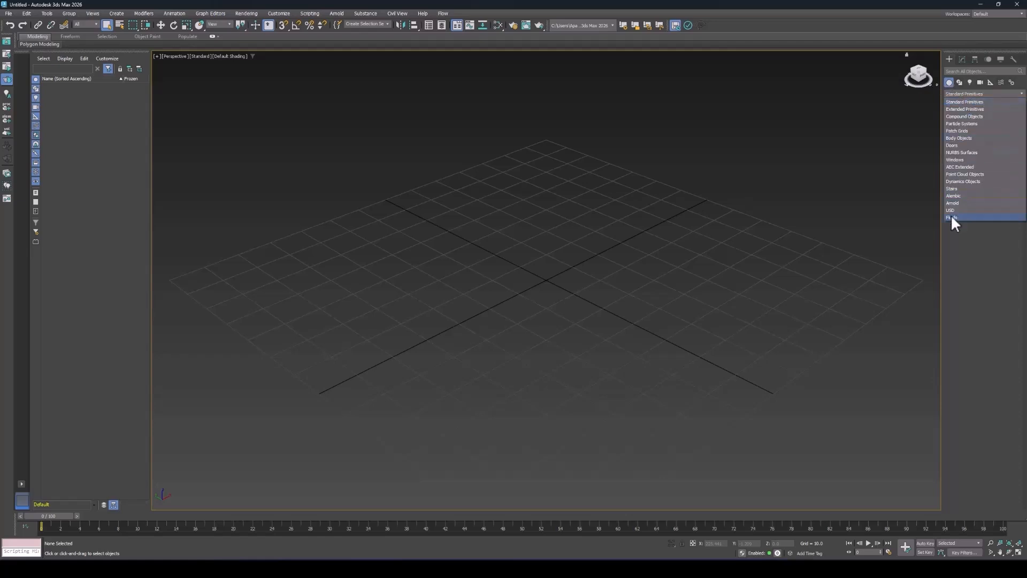
{"action": "left_click", "coordinate": [961, 102]}
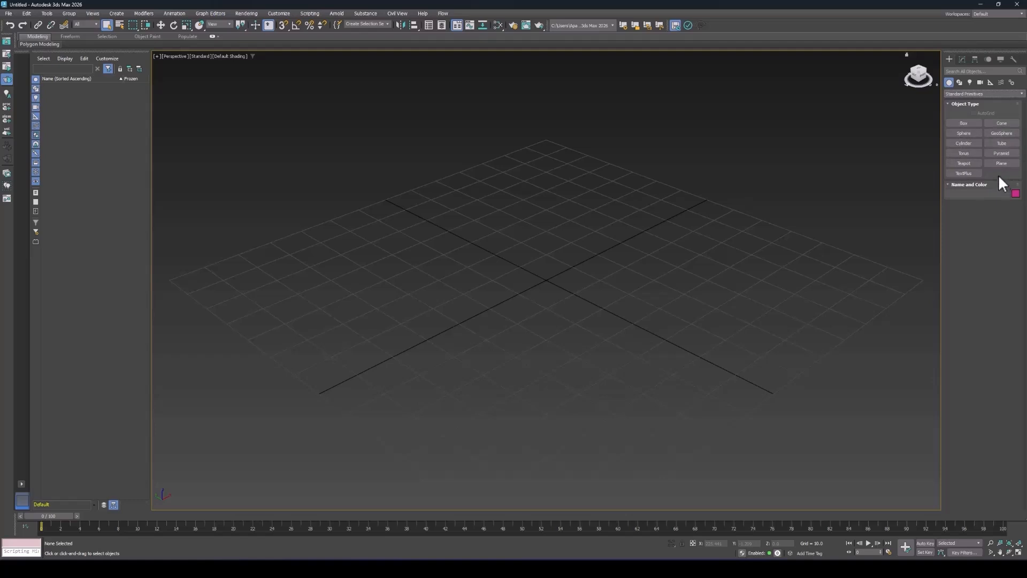
{"action": "left_click", "coordinate": [963, 123]}
{"action": "left_click_drag", "start_coordinate": [547, 231], "coordinate": [541, 338]}
{"action": "left_click", "coordinate": [485, 262]}
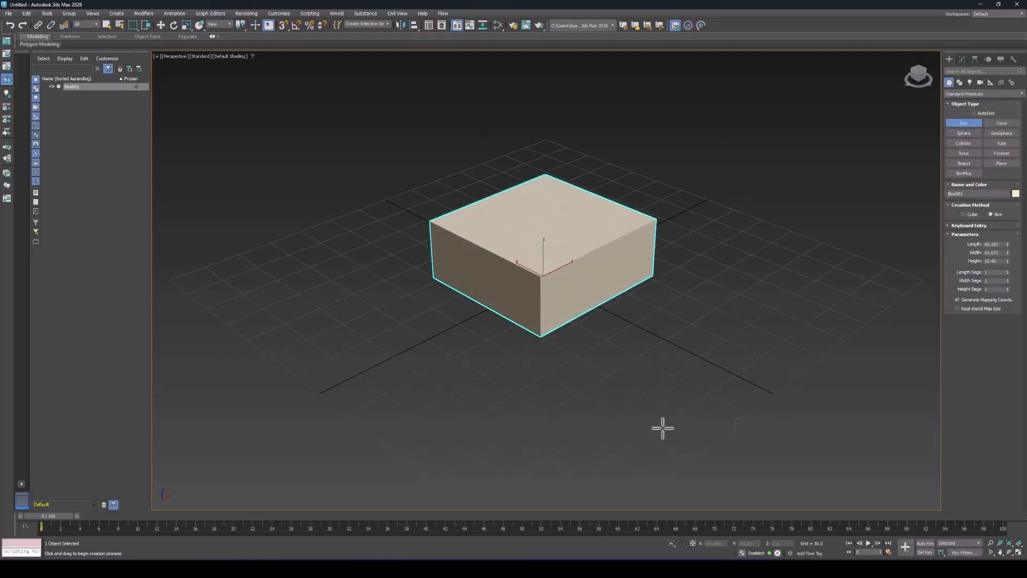
Draw a plane on the grid beside the box, and undo both the plane and the box
{"action": "left_click", "coordinate": [1002, 164]}
{"action": "left_click_drag", "start_coordinate": [748, 237], "coordinate": [741, 318]}
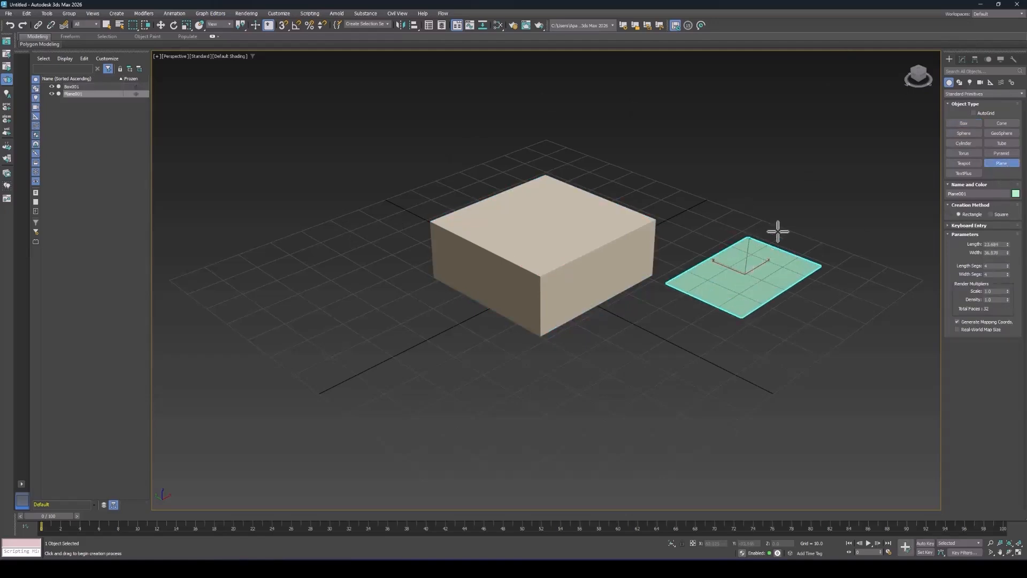
{"action": "key", "text": "ctrl+z"}
{"action": "key", "text": "ctrl+z"}
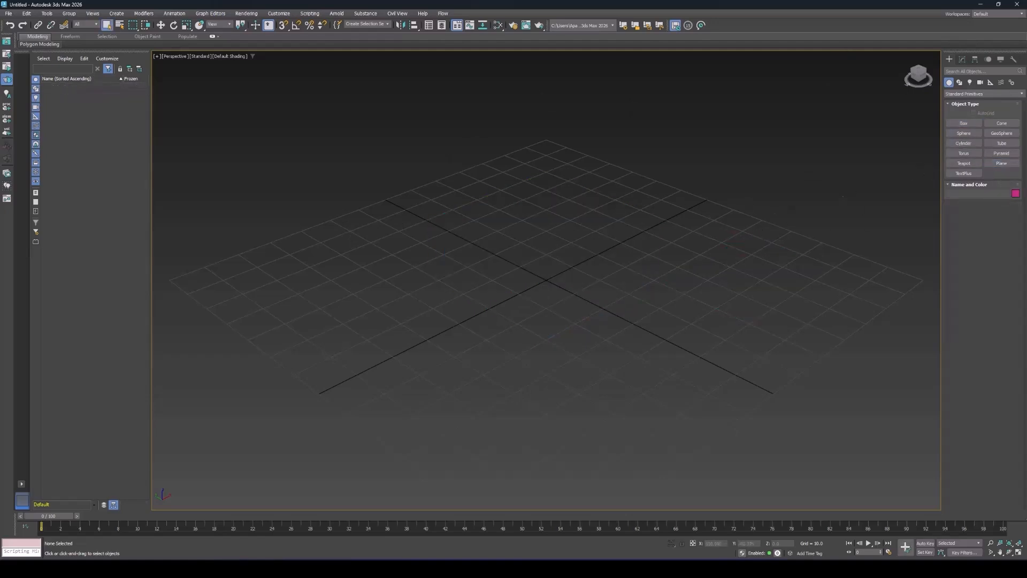
Draw a cylinder with a radius of about 15 near the centre of the Perspective grid, and undo it
{"action": "left_click", "coordinate": [975, 143]}
{"action": "left_click_drag", "start_coordinate": [559, 282], "coordinate": [621, 299]}
{"action": "left_click", "coordinate": [624, 137]}
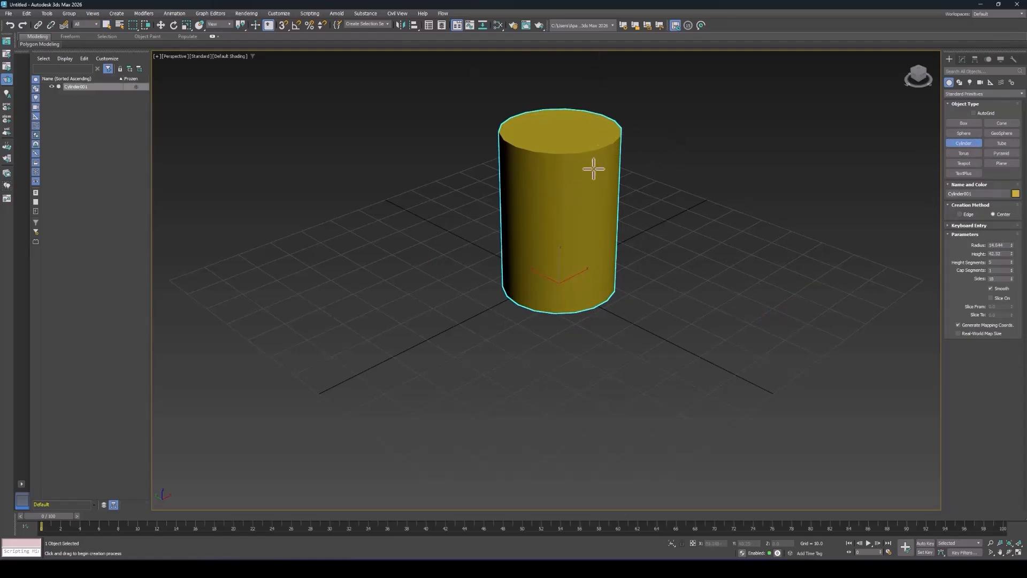
{"action": "key", "text": "ctrl+z"}
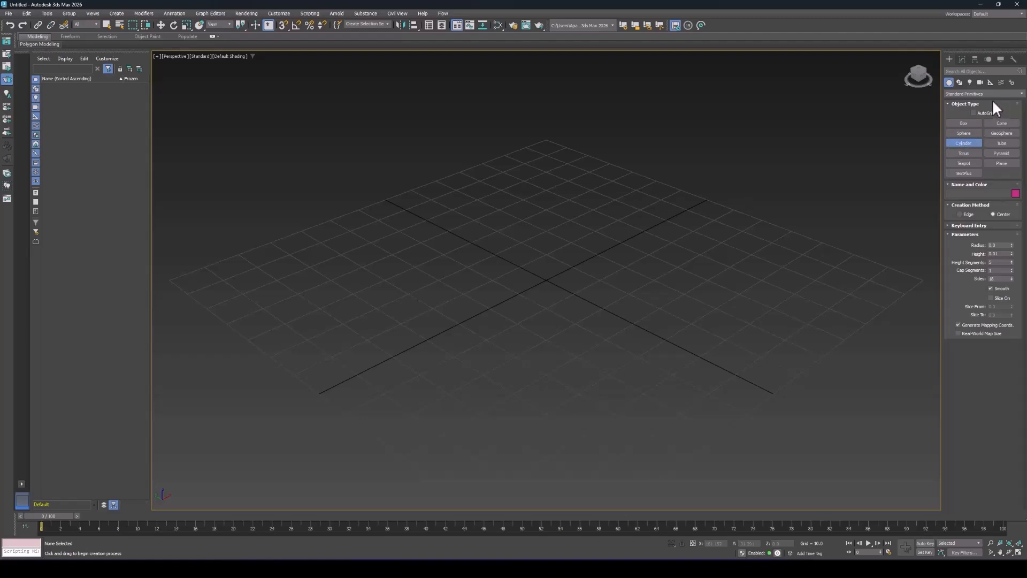
Draw a closed seven-point Line spline around the centre of the Perspective grid, and delete it
{"action": "left_click", "coordinate": [961, 83]}
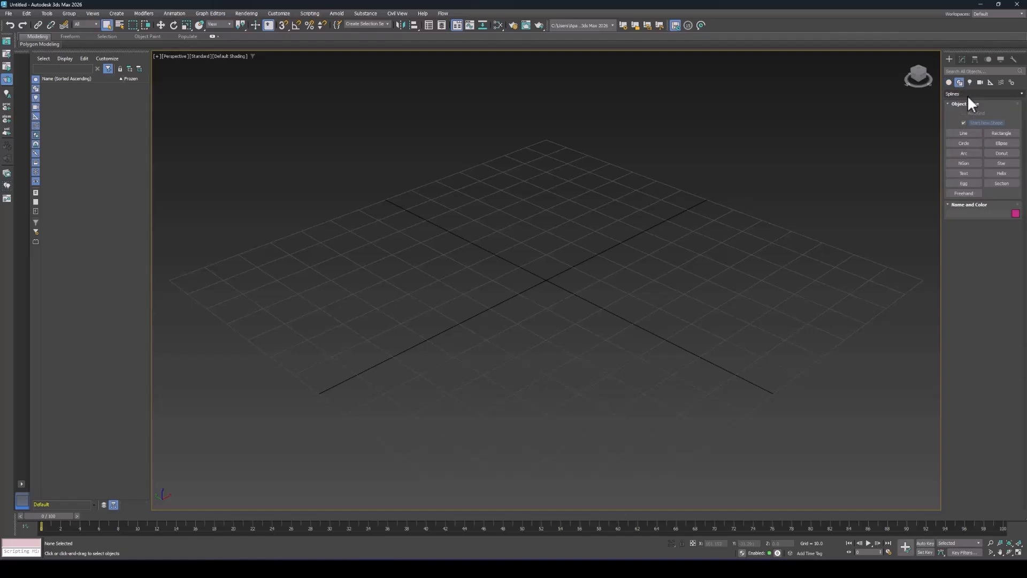
{"action": "left_click", "coordinate": [964, 132]}
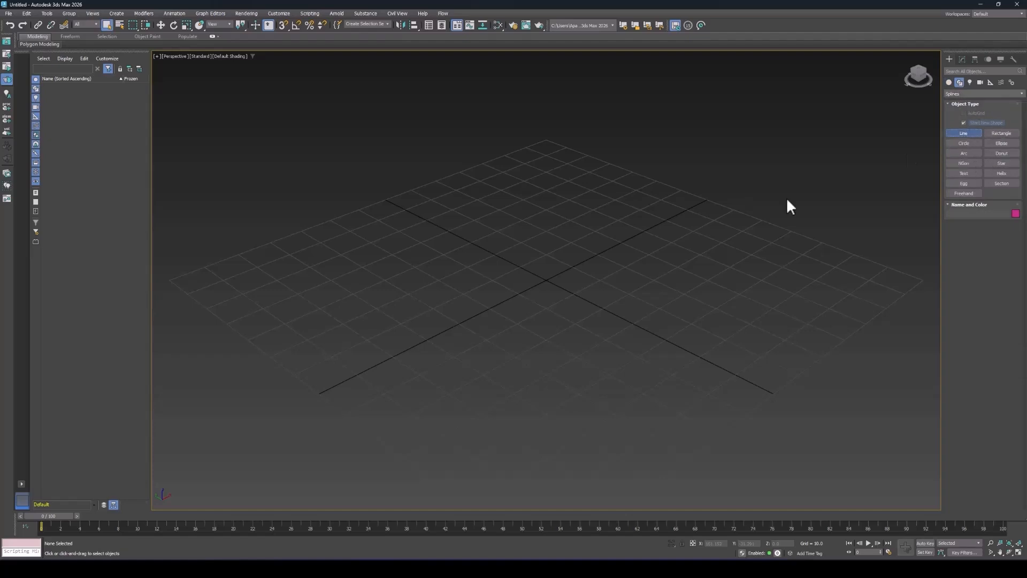
{"action": "left_click", "coordinate": [426, 305]}
{"action": "left_click", "coordinate": [479, 202]}
{"action": "left_click", "coordinate": [616, 171]}
{"action": "left_click", "coordinate": [800, 220]}
{"action": "left_click", "coordinate": [833, 336]}
{"action": "left_click", "coordinate": [693, 415]}
{"action": "left_click", "coordinate": [484, 394]}
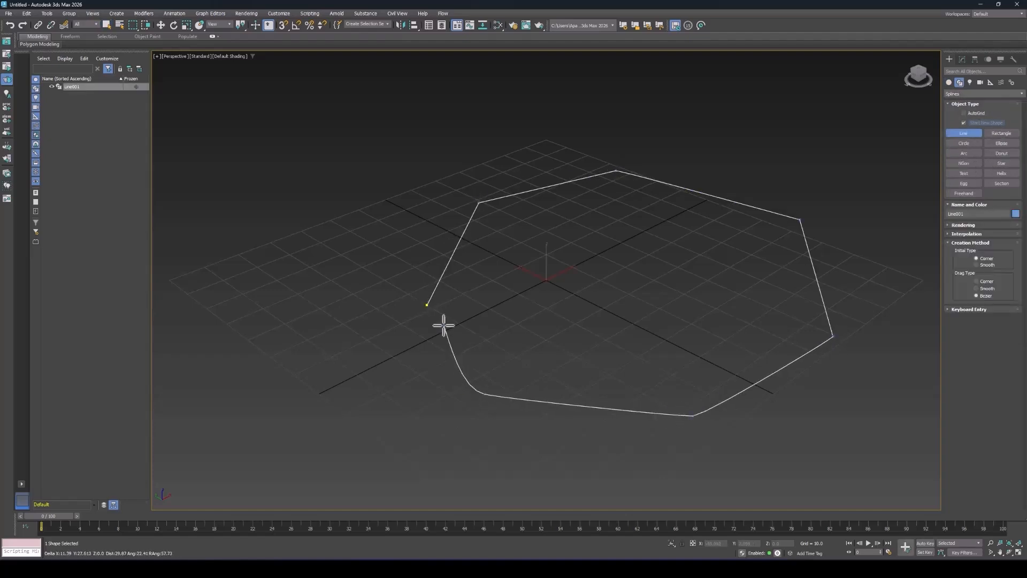
{"action": "left_click", "coordinate": [426, 304]}
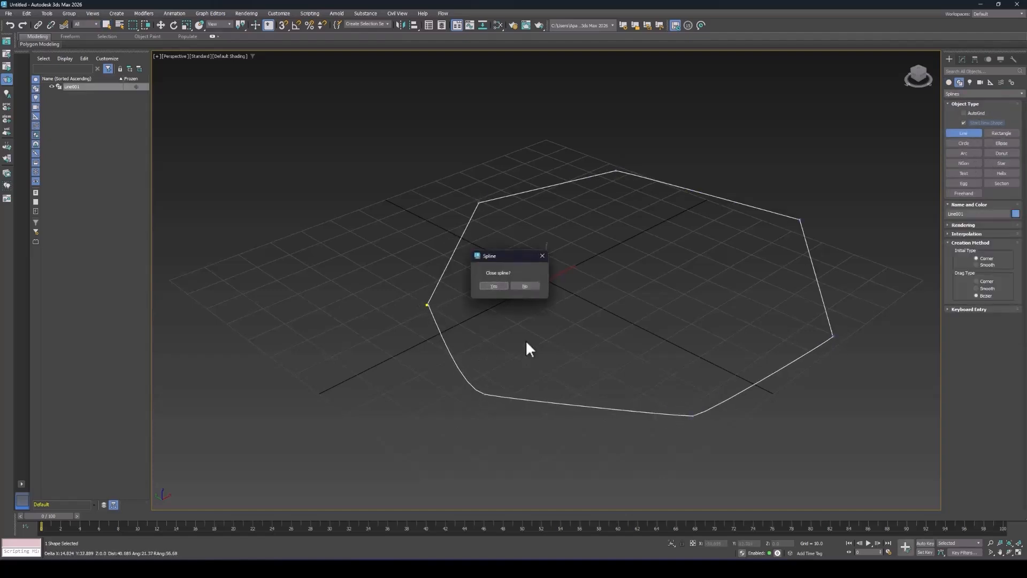
{"action": "left_click", "coordinate": [484, 288]}
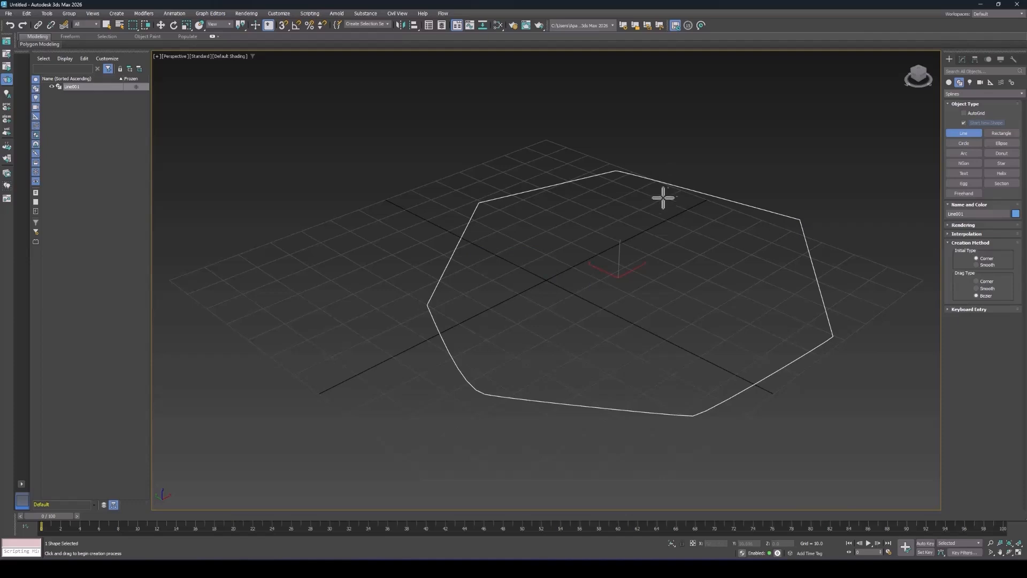
{"action": "key", "text": "Delete"}
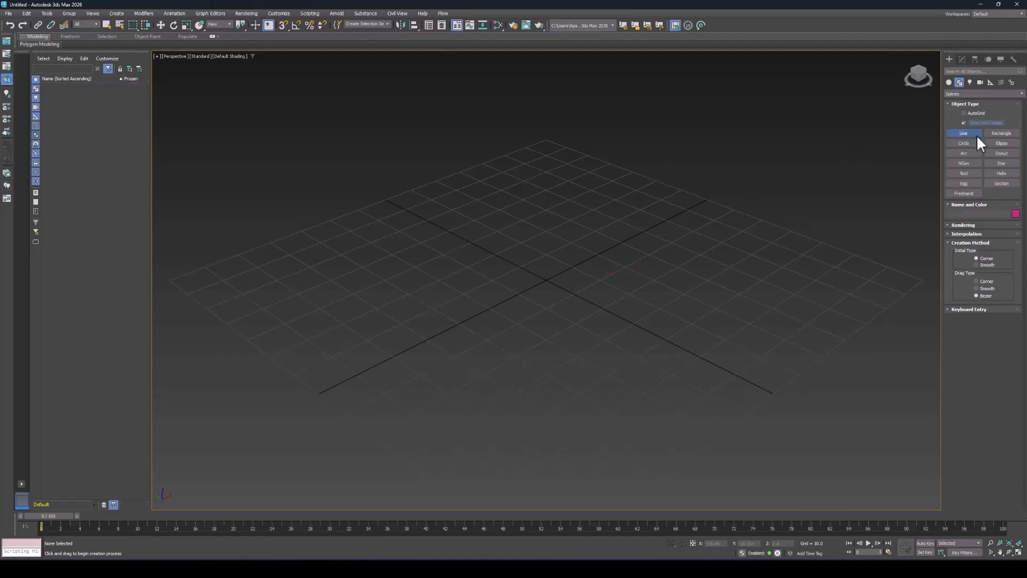
Review the light categories and the camera categories among the creation types, and return to the geometry types
{"action": "left_click", "coordinate": [971, 82]}
{"action": "left_click", "coordinate": [969, 92]}
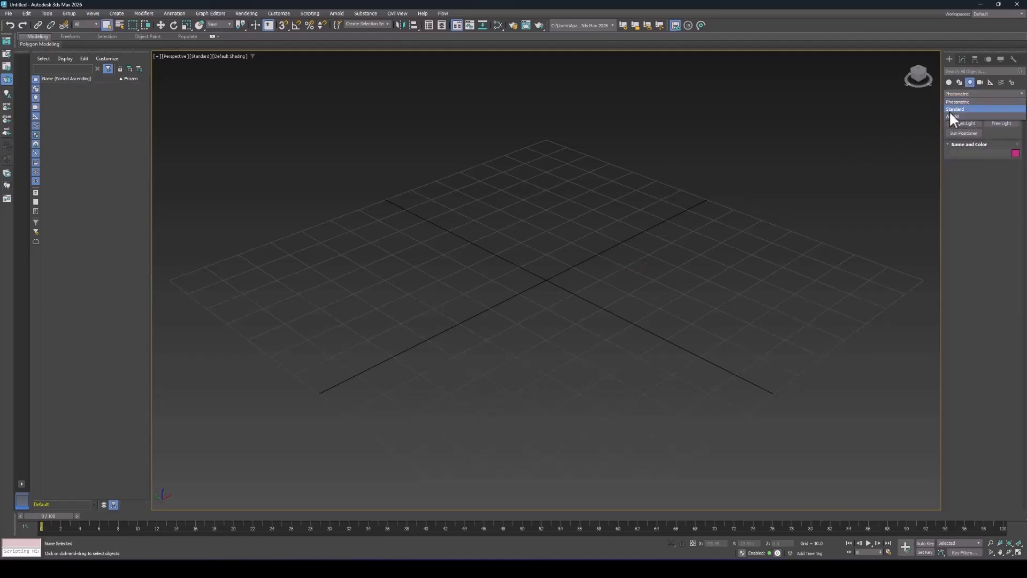
{"action": "left_click", "coordinate": [951, 117]}
{"action": "left_click", "coordinate": [980, 83]}
{"action": "left_click", "coordinate": [979, 94]}
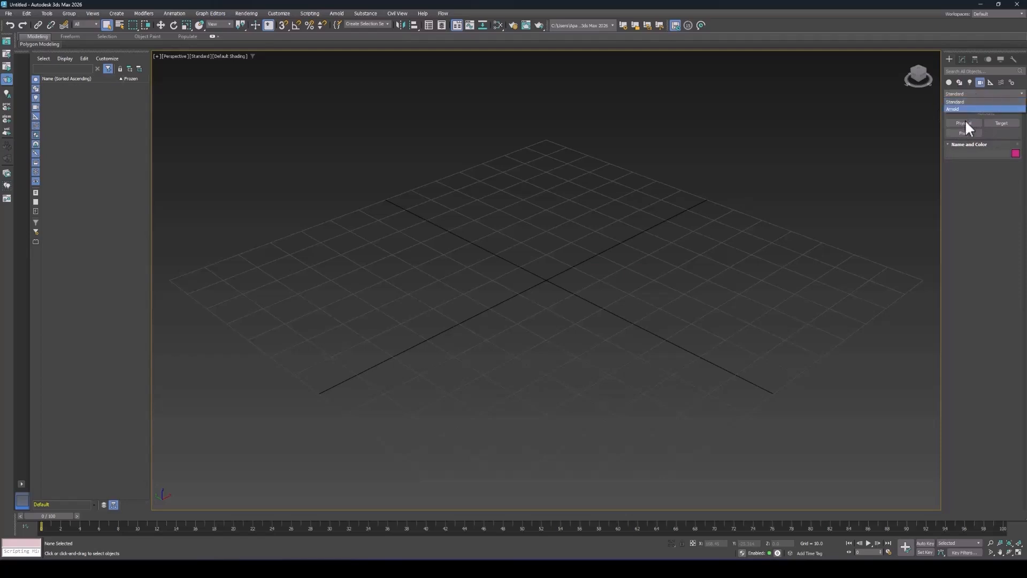
{"action": "left_click", "coordinate": [949, 82]}
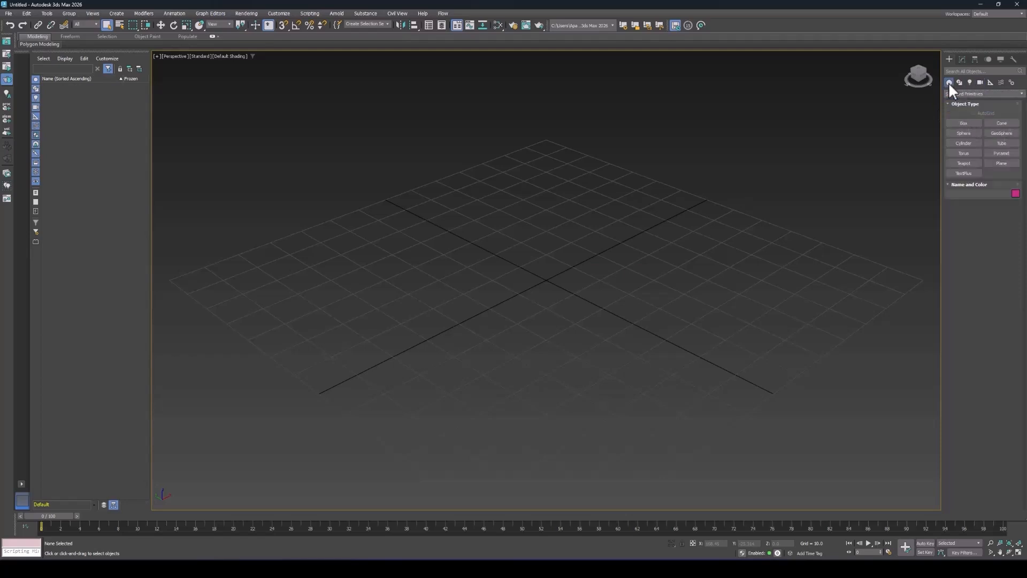
Search the creatable objects for "box" and for "ligh", and dismiss the suggestions without picking any
{"action": "left_click", "coordinate": [977, 71]}
{"action": "type", "text": "box"}
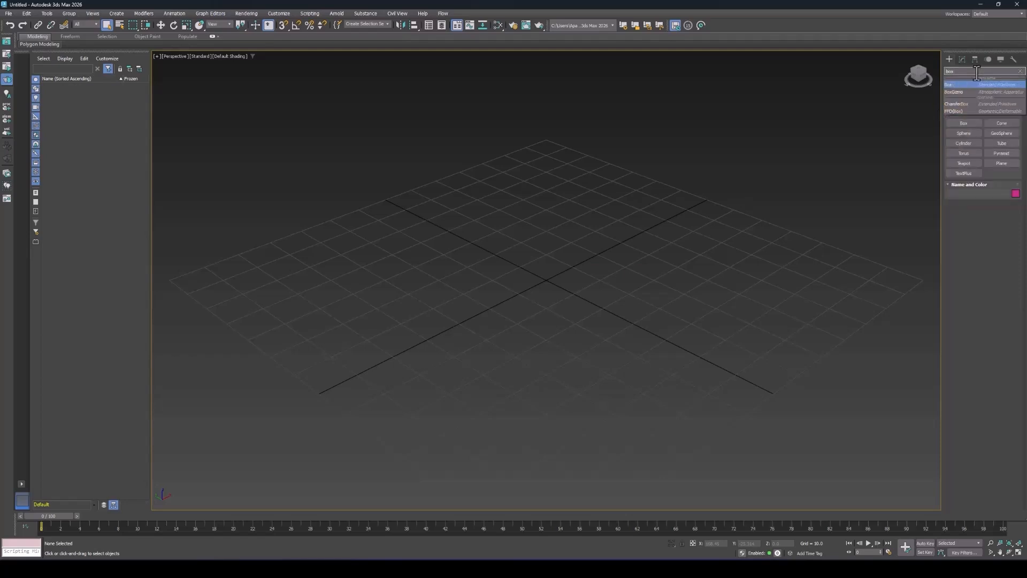
{"action": "left_click", "coordinate": [984, 104]}
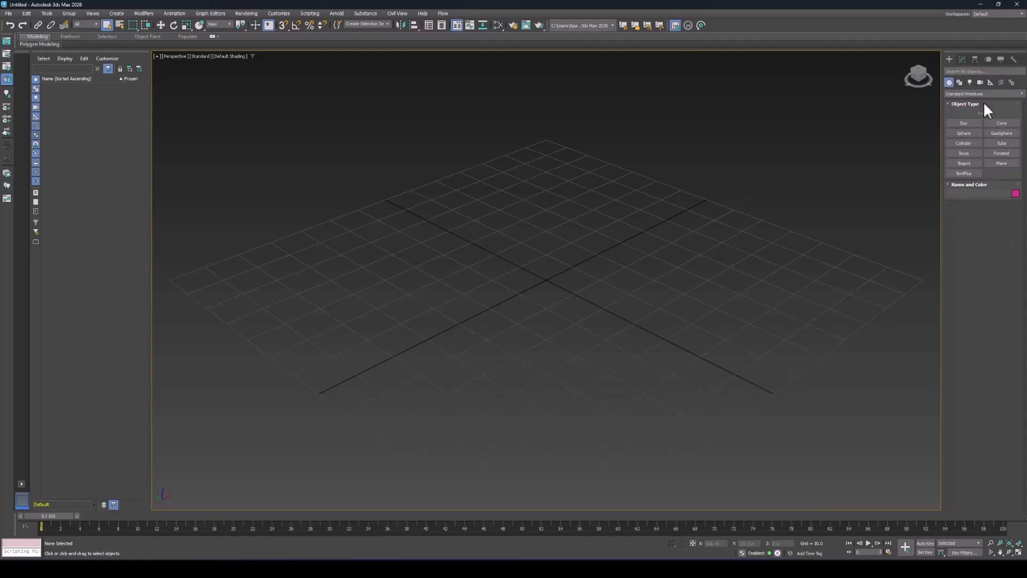
{"action": "left_click", "coordinate": [964, 71]}
{"action": "type", "text": "ligh"}
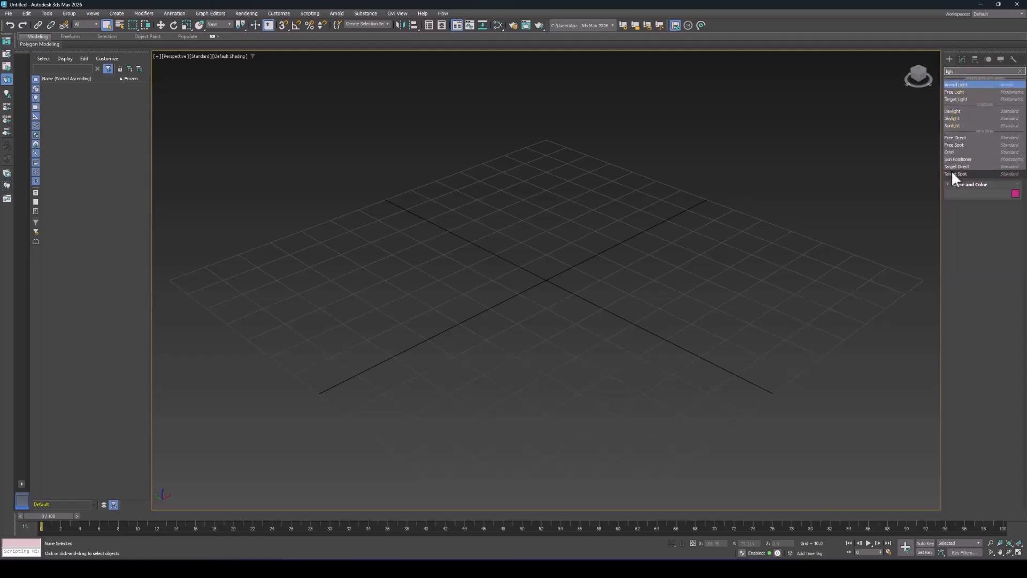
{"action": "key", "text": "Escape"}
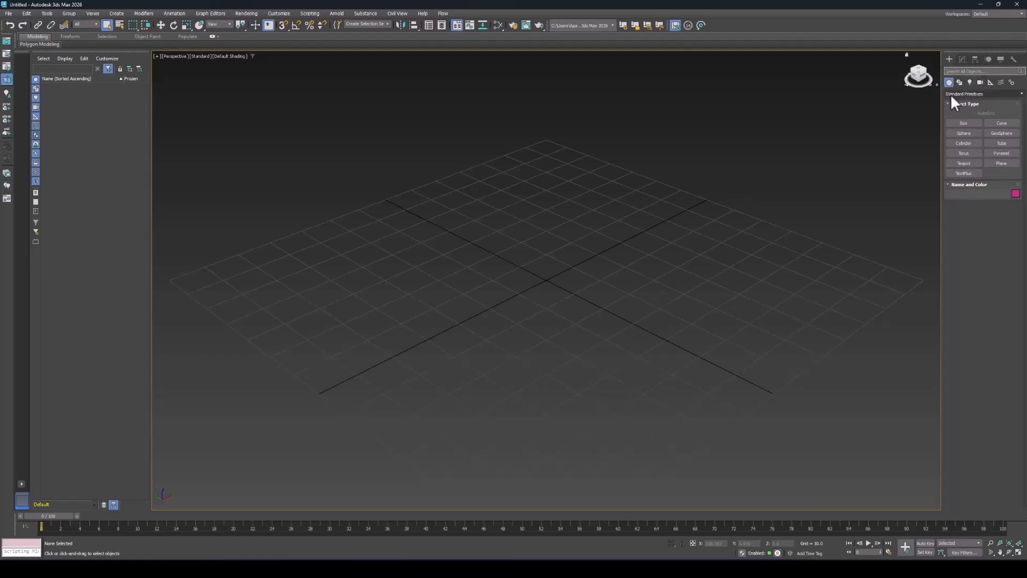
Draw a tall box from the Standard Primitives across the centre of the Perspective grid, and delete it
{"action": "left_click", "coordinate": [980, 124]}
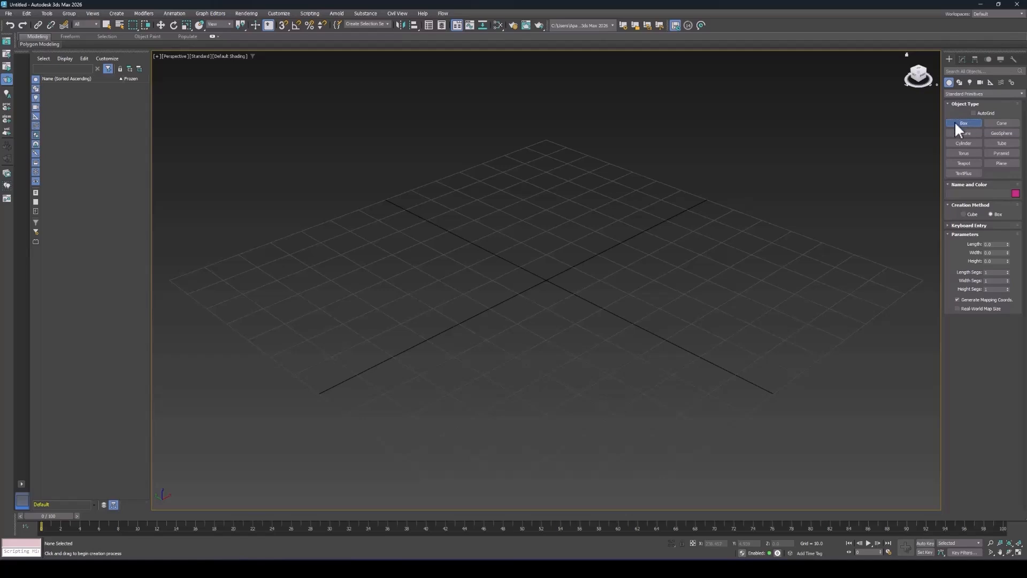
{"action": "left_click", "coordinate": [971, 82]}
{"action": "left_click", "coordinate": [949, 83]}
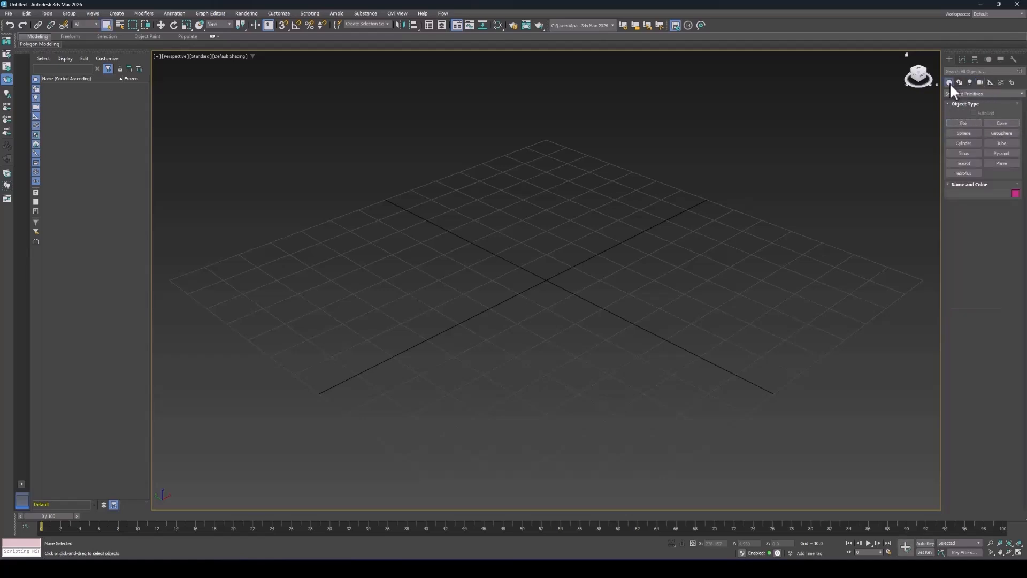
{"action": "left_click", "coordinate": [960, 125]}
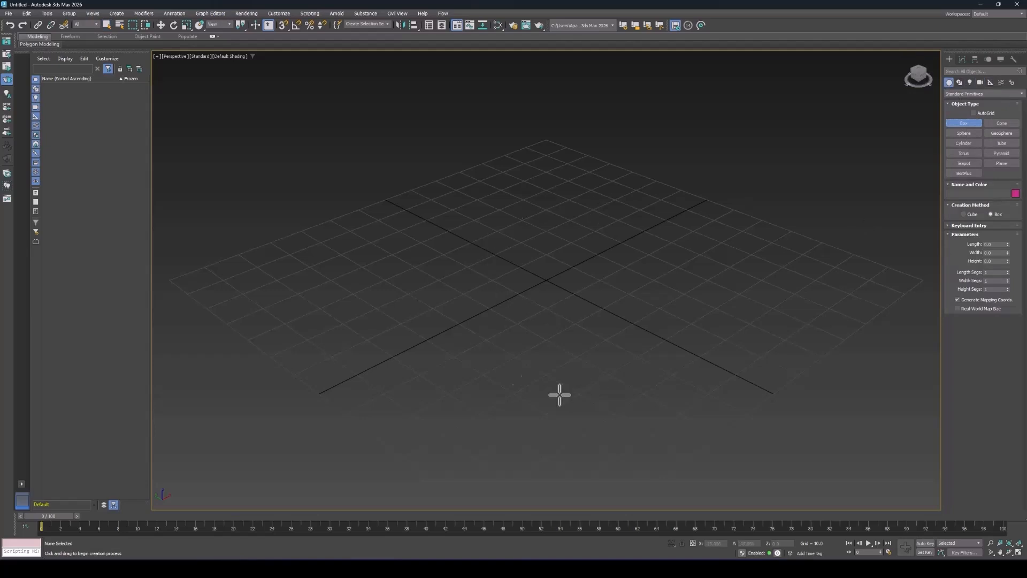
{"action": "left_click_drag", "start_coordinate": [546, 205], "coordinate": [580, 396]}
{"action": "left_click", "coordinate": [615, 175]}
{"action": "scroll", "coordinate": [631, 231], "scroll_direction": "down", "scroll_amount": 4}
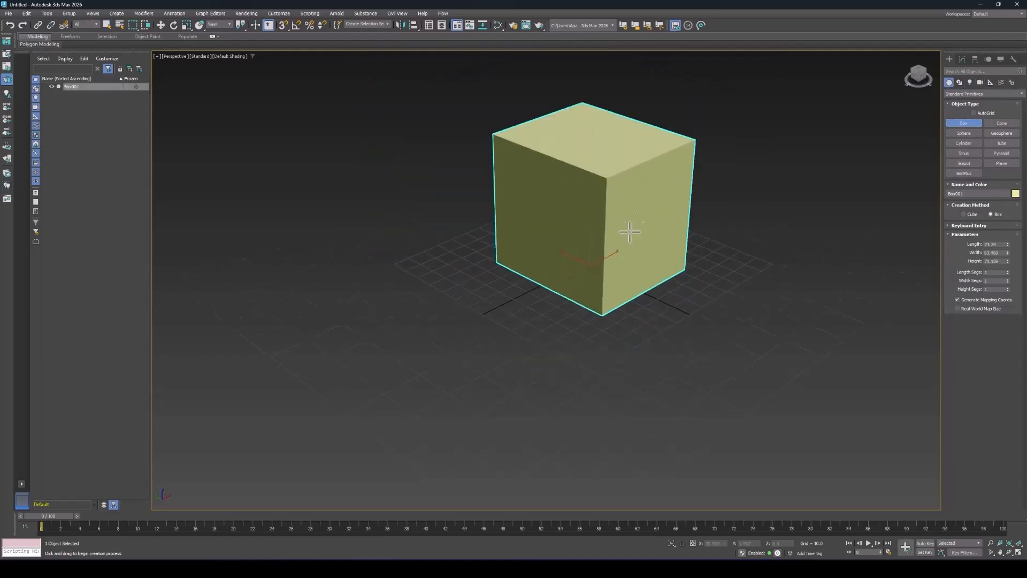
{"action": "middle_click_drag", "start_coordinate": [644, 204], "coordinate": [615, 229]}
{"action": "key", "text": "Delete"}
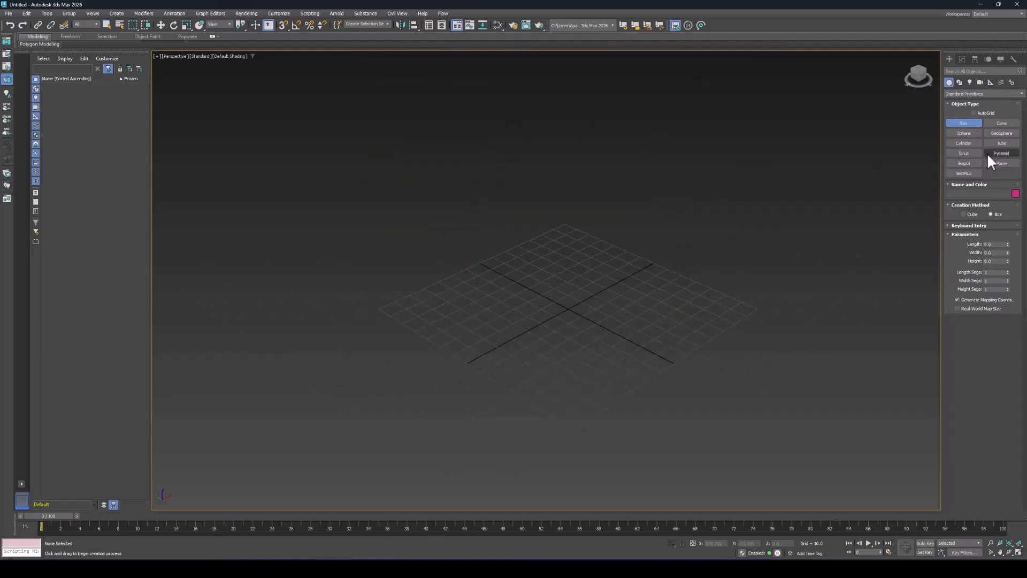
Start a flat cylinder at the centre of the Perspective grid, and cancel it
{"action": "left_click", "coordinate": [966, 142]}
{"action": "left_click_drag", "start_coordinate": [567, 308], "coordinate": [592, 271]}
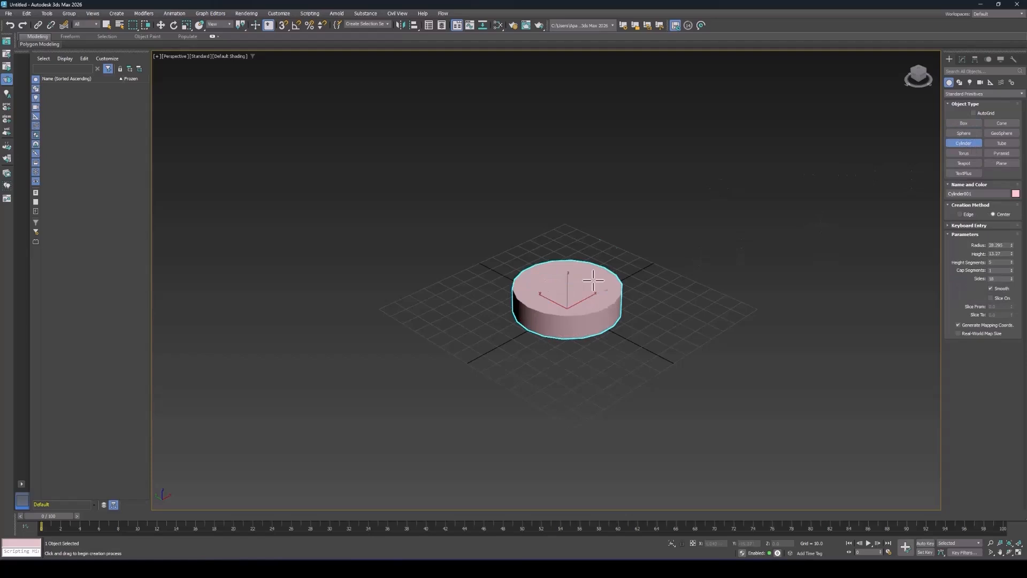
{"action": "right_click", "coordinate": [808, 283]}
Switch to the four-viewport layout, and draw and undo two cylinders with radii of about 30 and 50 at the Top view's origin
{"action": "key", "text": "alt+w"}
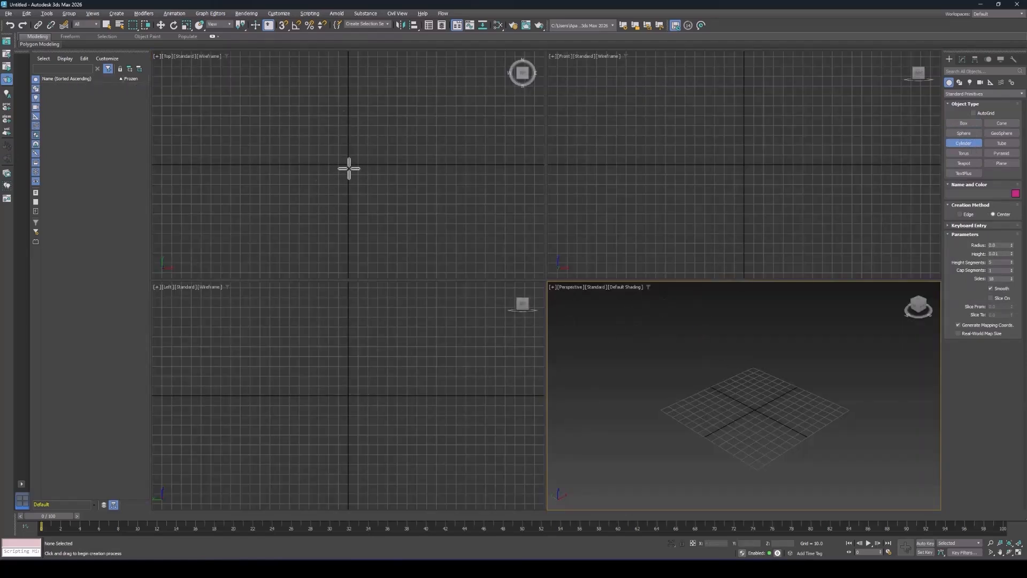
{"action": "left_click_drag", "start_coordinate": [348, 166], "coordinate": [366, 193]}
{"action": "left_click", "coordinate": [355, 124]}
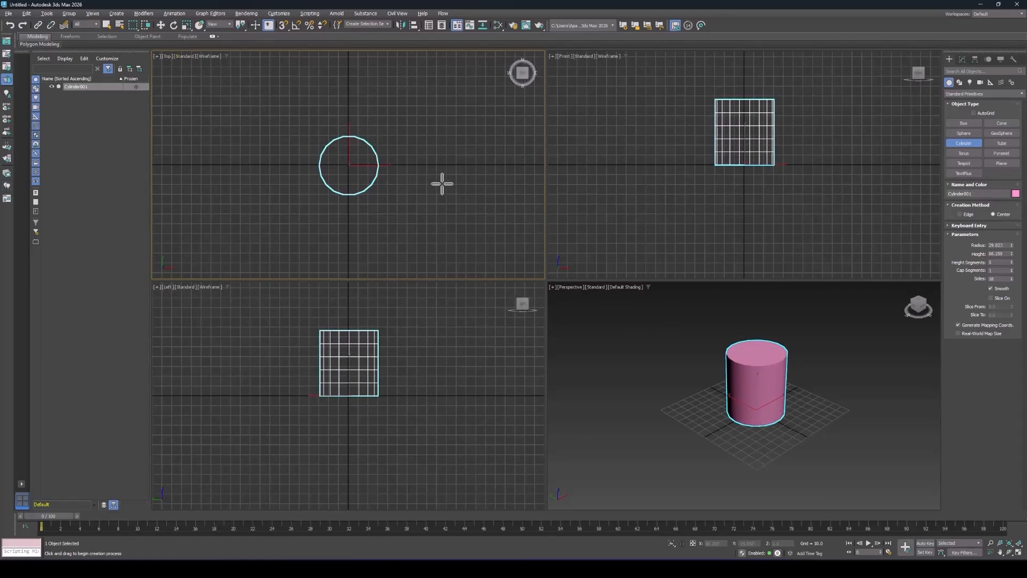
{"action": "key", "text": "ctrl+z"}
{"action": "left_click_drag", "start_coordinate": [348, 162], "coordinate": [378, 202]}
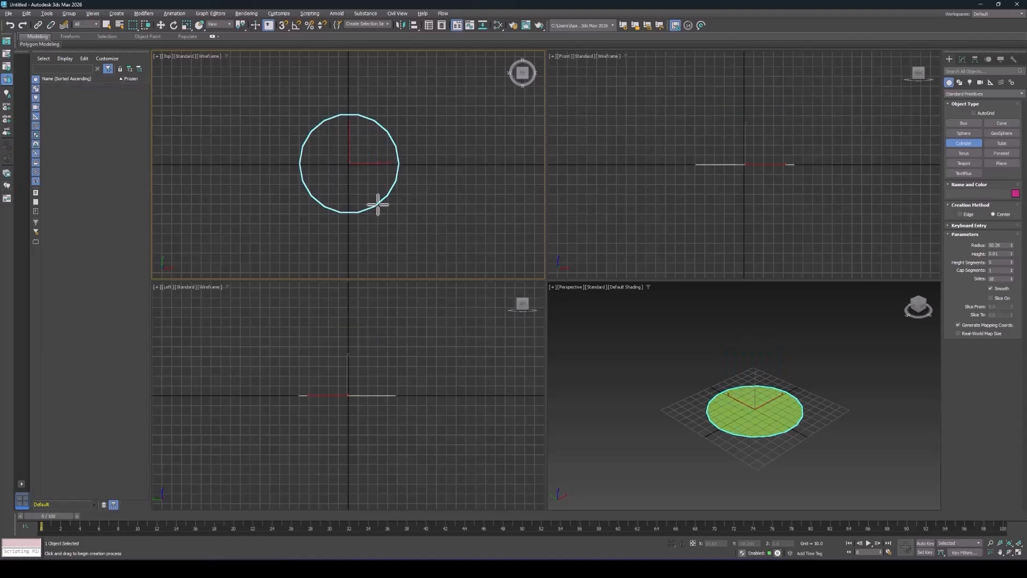
{"action": "left_click", "coordinate": [371, 133]}
{"action": "key", "text": "ctrl+z"}
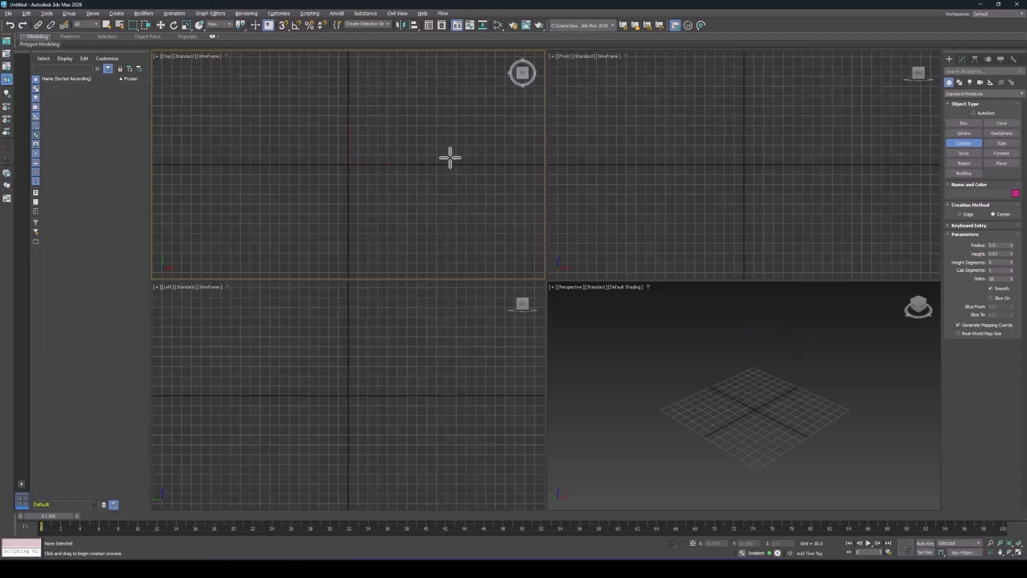
Draw and undo a cylinder with a radius of about 49 in the Front viewport and another in the Left viewport
{"action": "left_click_drag", "start_coordinate": [744, 162], "coordinate": [761, 209]}
{"action": "left_click", "coordinate": [747, 127]}
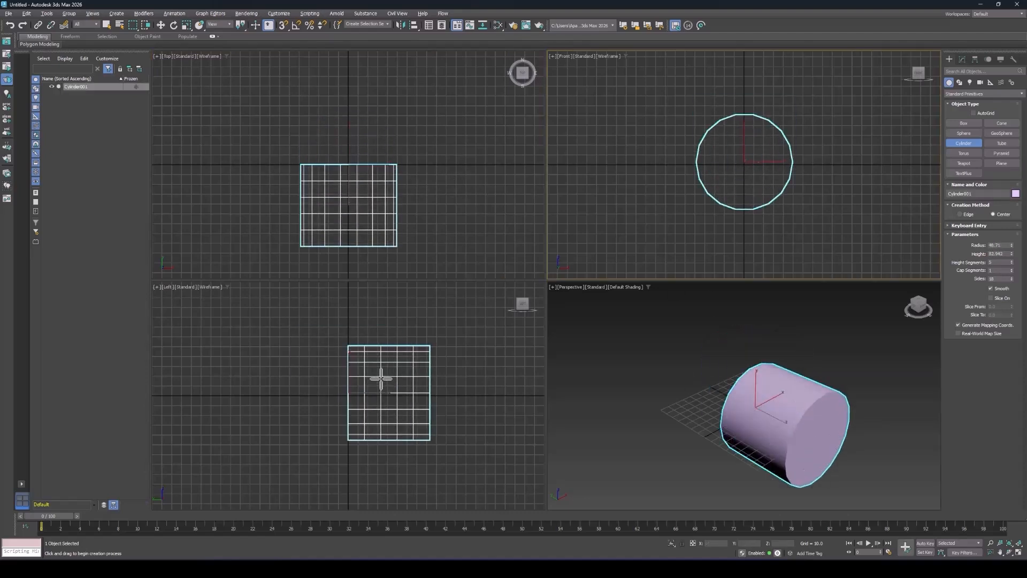
{"action": "key", "text": "ctrl+z"}
{"action": "left_click_drag", "start_coordinate": [346, 392], "coordinate": [368, 430]}
{"action": "left_click", "coordinate": [368, 333]}
{"action": "key", "text": "ctrl+z"}
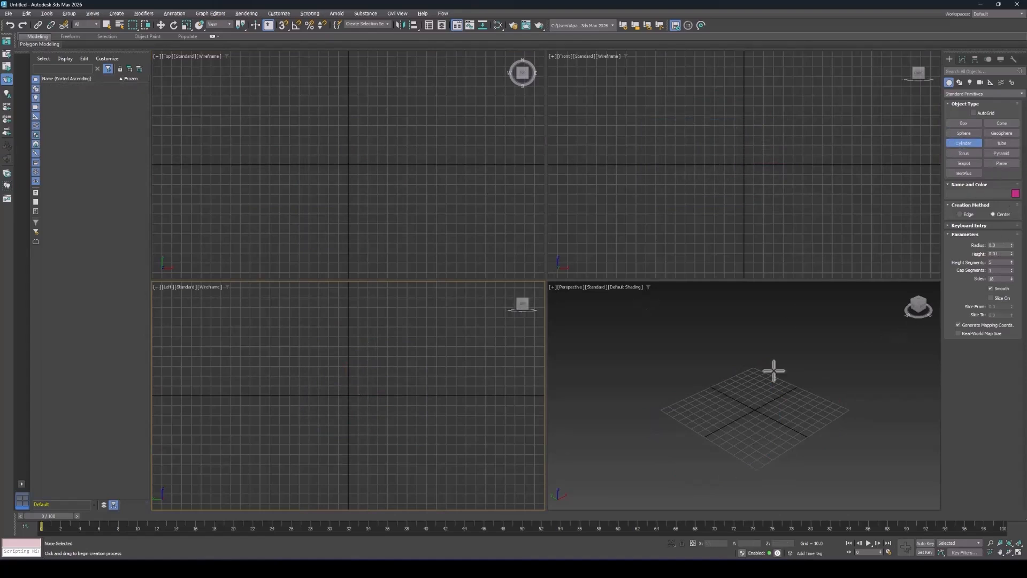
Draw and undo a cylinder with a radius of about 64 in the Perspective viewport and a smaller one in the Front viewport
{"action": "left_click_drag", "start_coordinate": [759, 410], "coordinate": [782, 435]}
{"action": "left_click", "coordinate": [729, 339]}
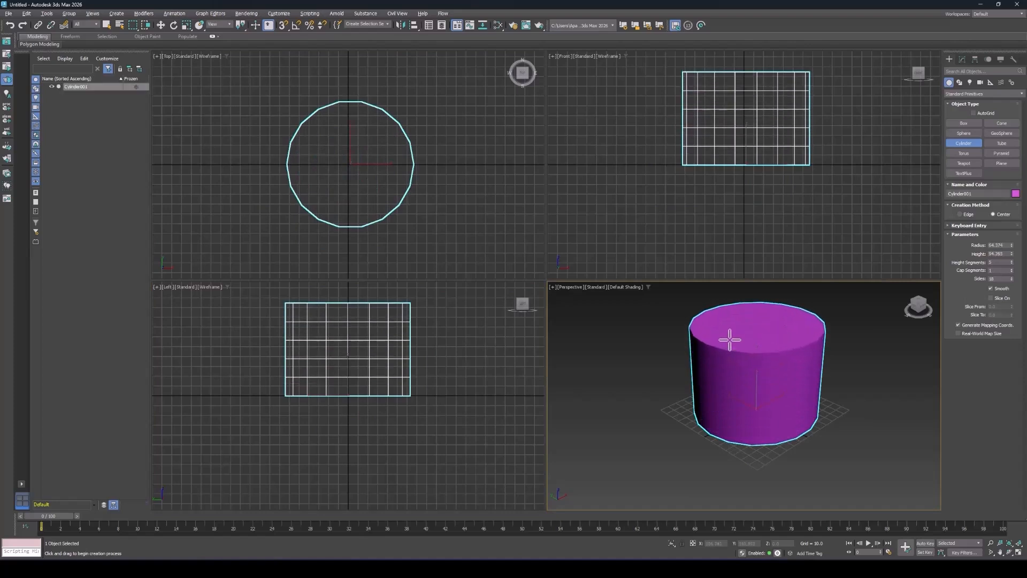
{"action": "key", "text": "ctrl+z"}
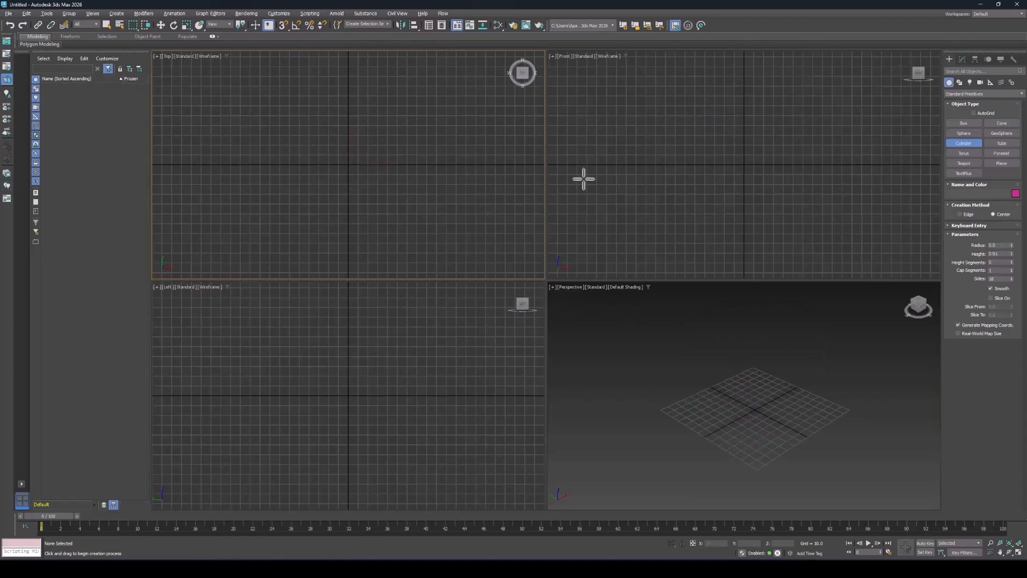
{"action": "left_click_drag", "start_coordinate": [745, 167], "coordinate": [754, 140]}
{"action": "left_click", "coordinate": [742, 179]}
{"action": "key", "text": "ctrl+z"}
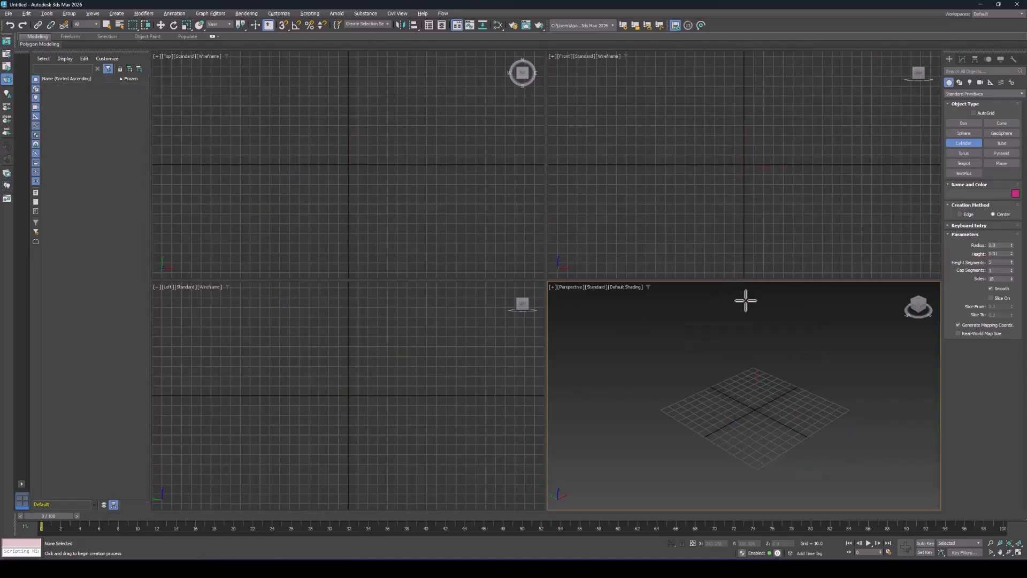
Draw a box about 114 long, 119 wide and 104 high over the Perspective viewport's grid
{"action": "left_click", "coordinate": [974, 125]}
{"action": "left_click_drag", "start_coordinate": [759, 353], "coordinate": [745, 452]}
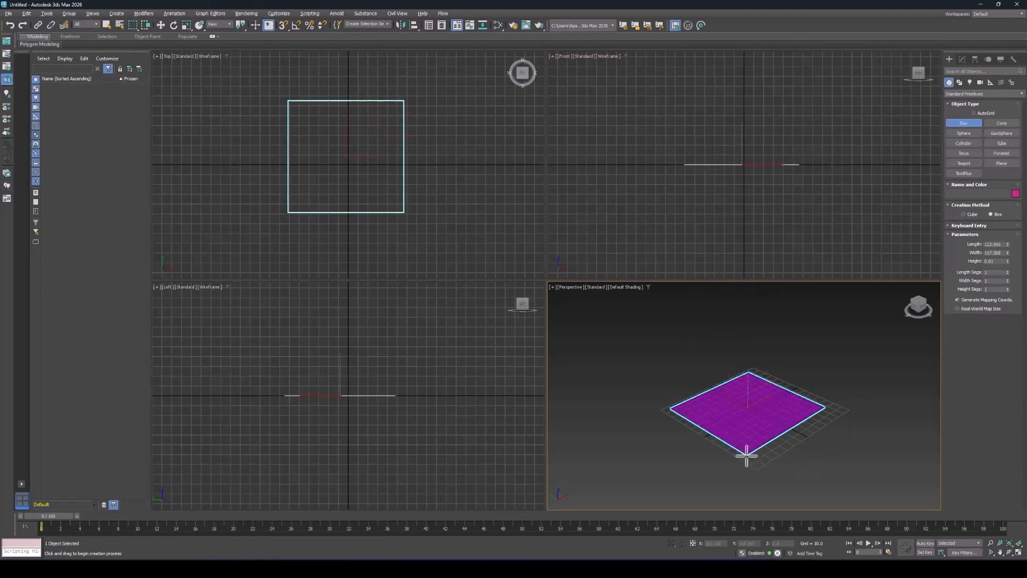
{"action": "left_click", "coordinate": [692, 394]}
{"action": "middle_click_drag", "start_coordinate": [788, 351], "coordinate": [777, 366]}
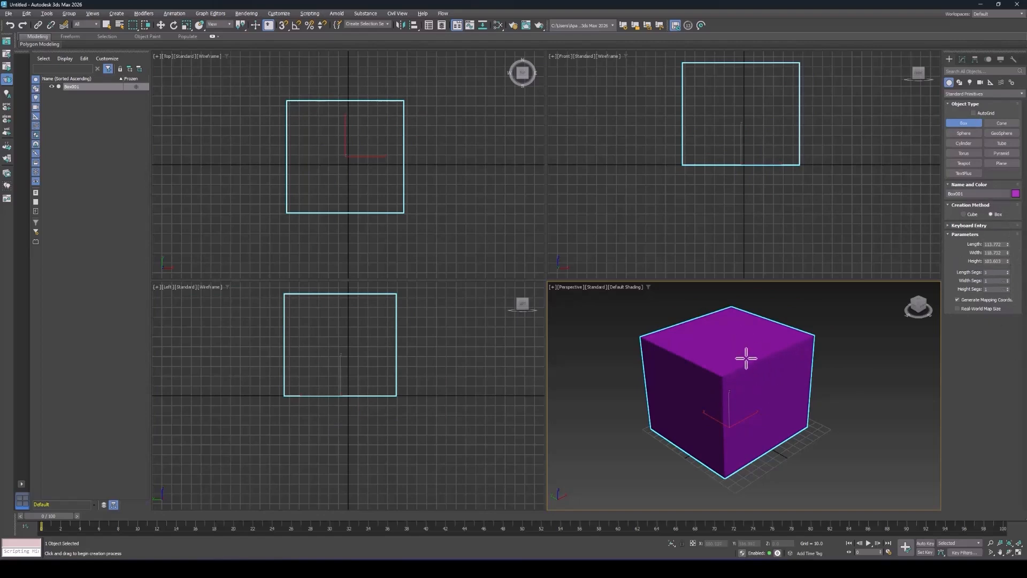
Modify the box's dimensions to a length of about 151, a width of about 68 and a height of about 69
{"action": "left_click", "coordinate": [963, 60]}
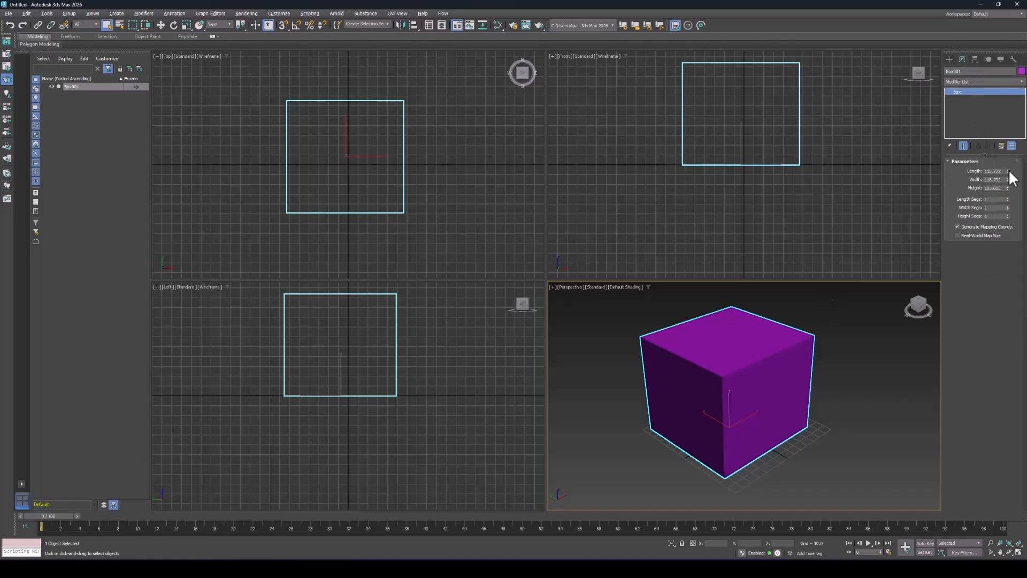
{"action": "mouse_move", "coordinate": [1010, 169]}
{"action": "left_mouse_down"}
{"action": "mouse_move", "coordinate": [1009, 149]}
{"action": "mouse_move", "coordinate": [1006, 208]}
{"action": "mouse_move", "coordinate": [1005, 188]}
{"action": "left_mouse_up"}
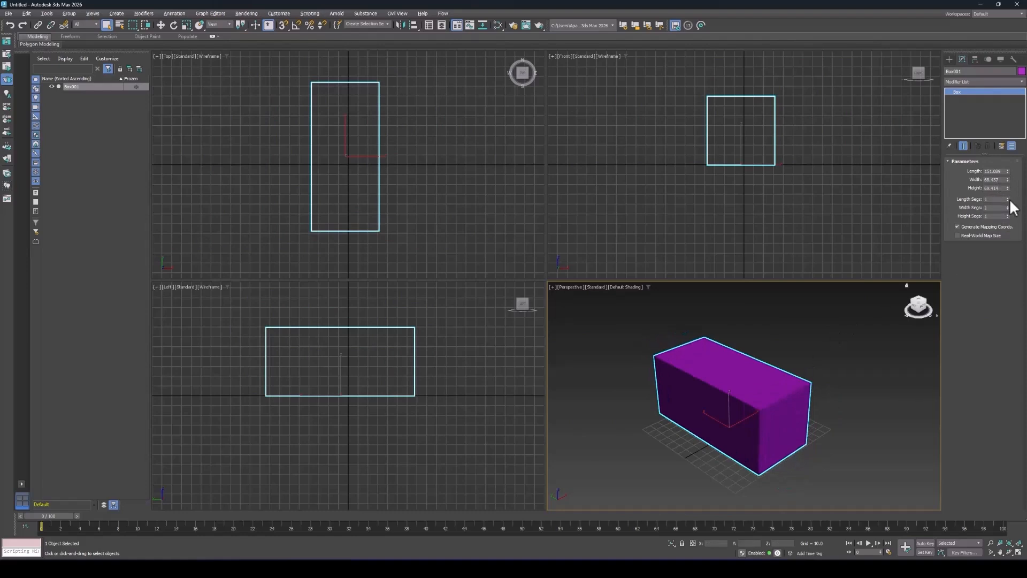
Raise the box's length segments to 16 and its width and height segments to about 15, and display edged faces in the Perspective viewport
{"action": "left_click_drag", "start_coordinate": [1008, 199], "coordinate": [1009, 203]}
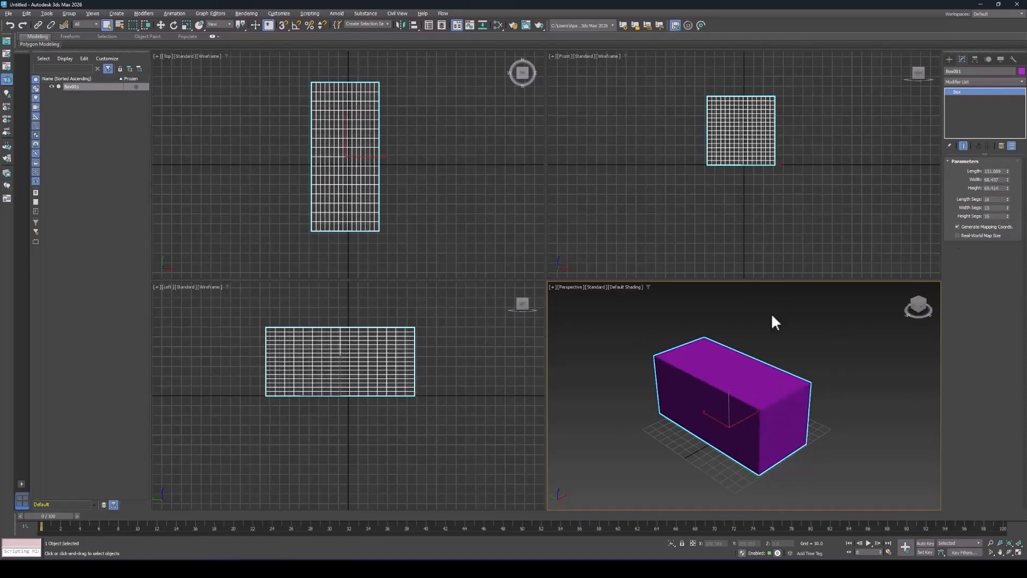
{"action": "key", "text": "F4"}
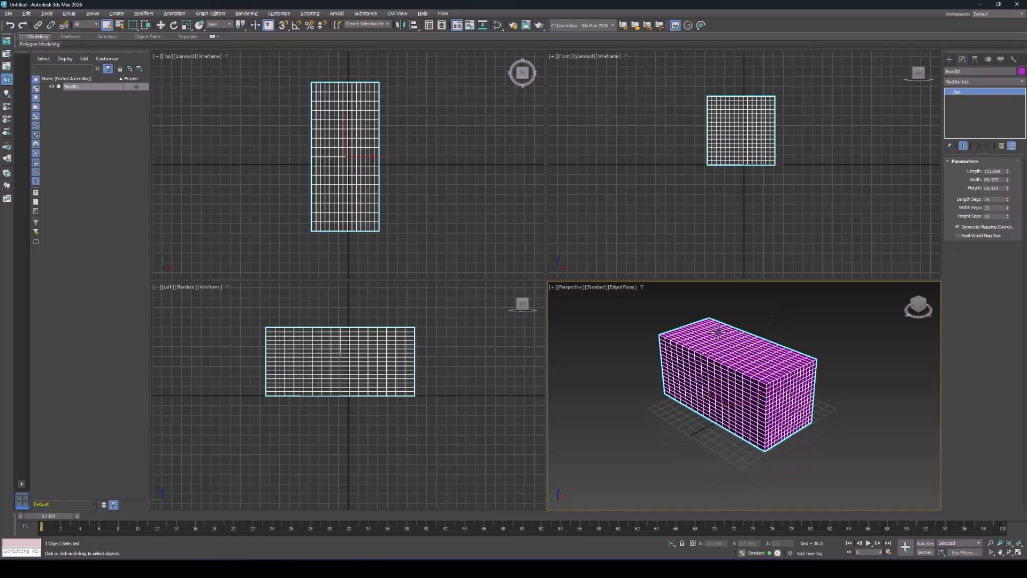
{"action": "middle_click_drag", "start_coordinate": [796, 328], "coordinate": [800, 332]}
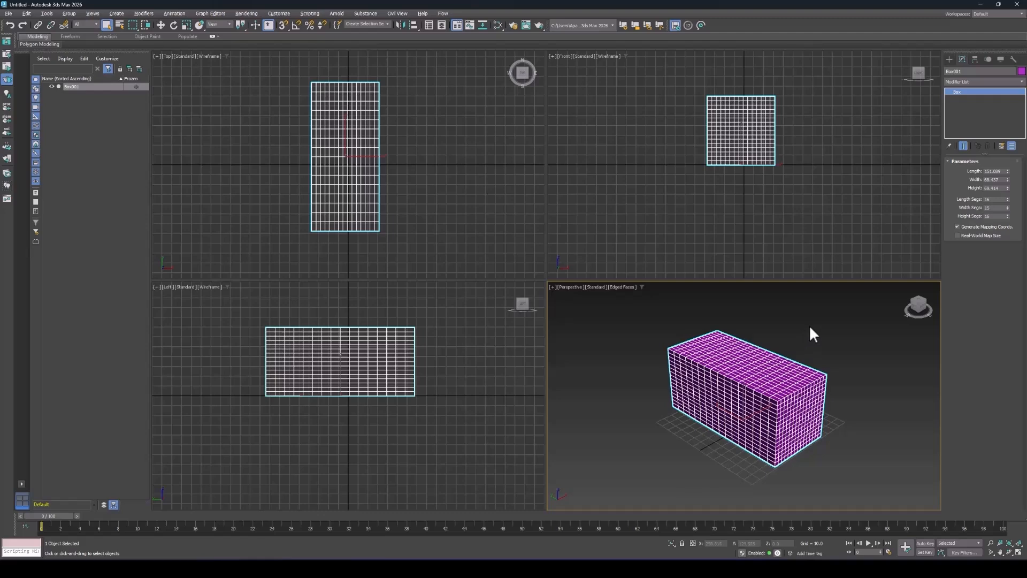
Toggle edged faces in the Perspective viewport, review its shading mode options, and reselect the box
{"action": "key", "text": "F4"}
{"action": "key", "text": "F4"}
{"action": "left_click", "coordinate": [627, 291]}
{"action": "left_click", "coordinate": [626, 287]}
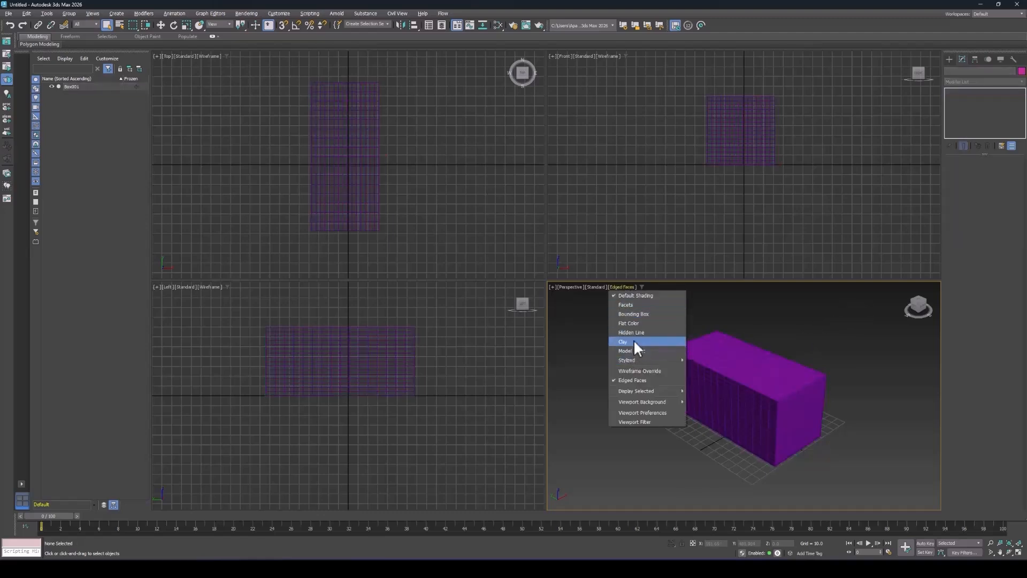
{"action": "left_click", "coordinate": [765, 303]}
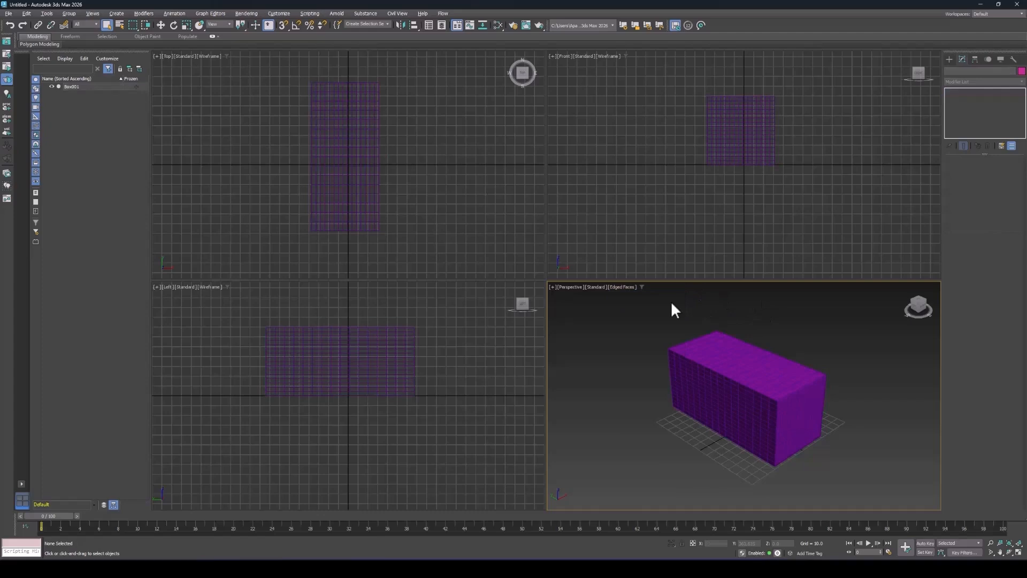
{"action": "left_click", "coordinate": [624, 288]}
{"action": "left_click", "coordinate": [627, 380]}
{"action": "left_click", "coordinate": [745, 390]}
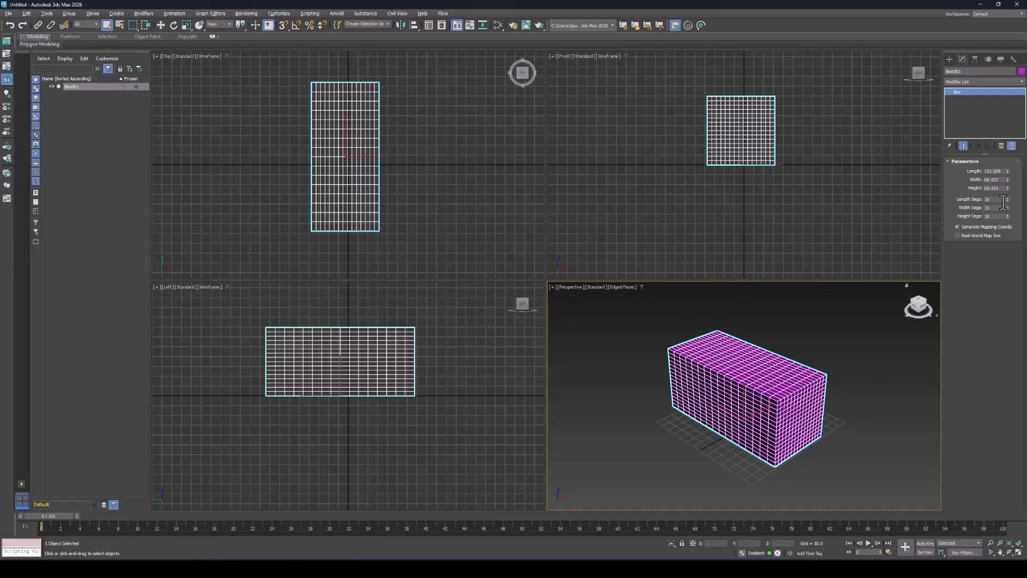
Reduce the box's length, width and height segments to 4 each
{"action": "left_click_drag", "start_coordinate": [1008, 199], "coordinate": [1004, 217]}
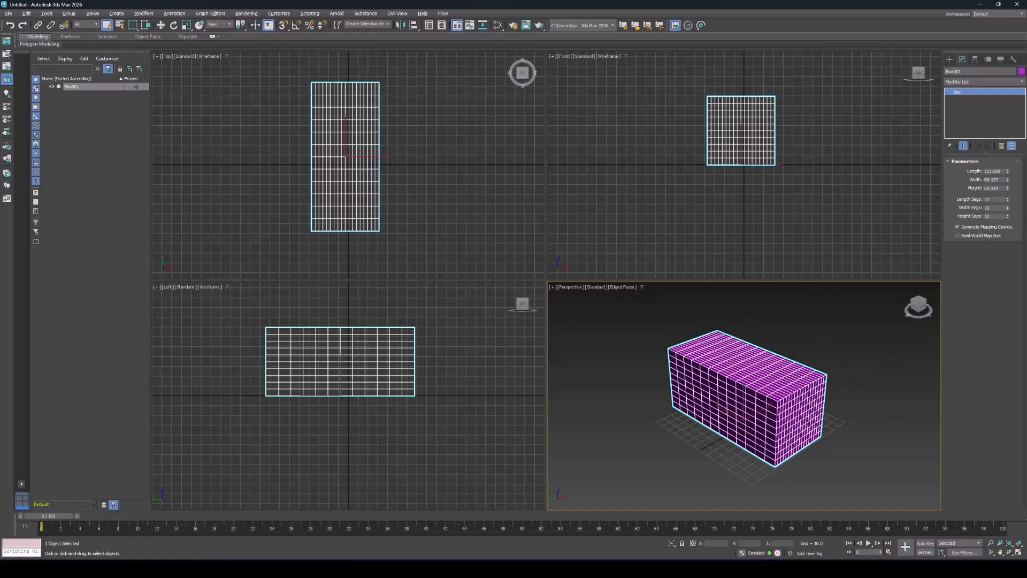
{"action": "left_click_drag", "start_coordinate": [1008, 199], "coordinate": [1008, 223]}
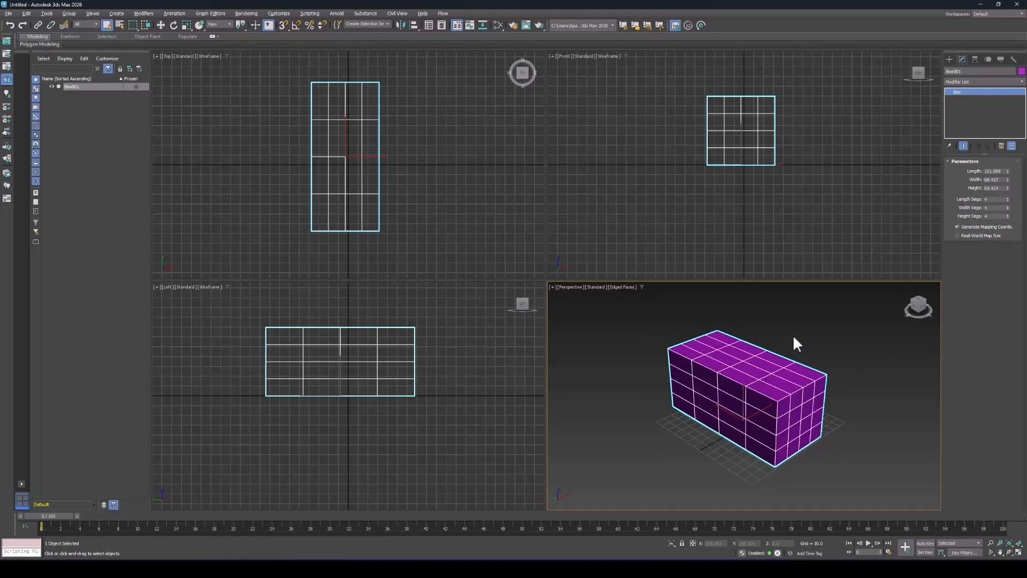
Compare the box in the Perspective viewport in wireframe and shaded display, with and without edged faces
{"action": "key", "text": "F4"}
{"action": "key", "text": "F4"}
{"action": "key", "text": "F4"}
{"action": "key", "text": "F4"}
{"action": "key", "text": "F3"}
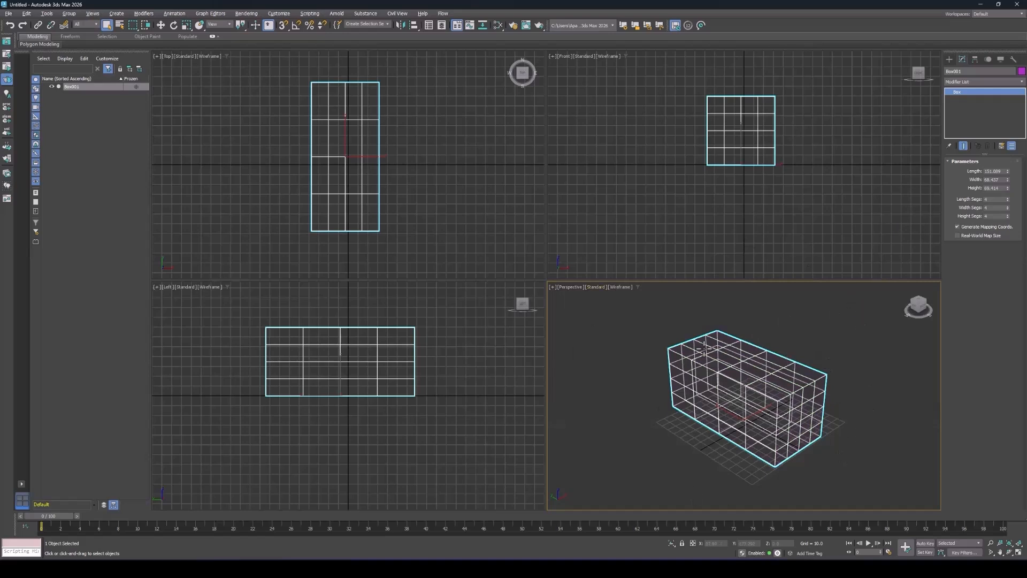
{"action": "key", "text": "F3"}
{"action": "key", "text": "F3"}
{"action": "key", "text": "F3"}
{"action": "key", "text": "F3"}
{"action": "key", "text": "F3"}
{"action": "key", "text": "F4"}
{"action": "key", "text": "F4"}
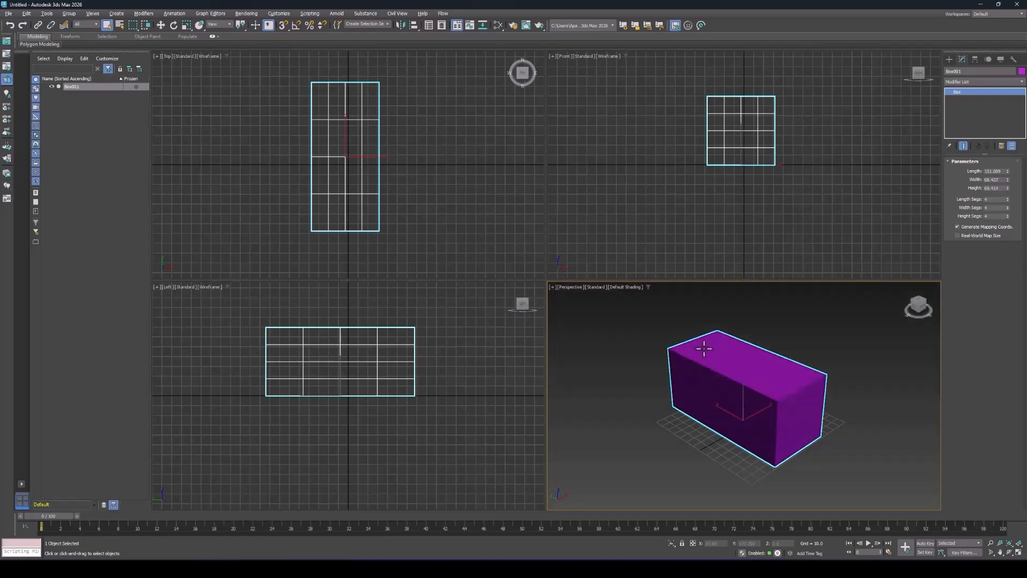
{"action": "key", "text": "F4"}
Delete the box and draw a cylinder with a radius of about 43 and a height of about 101 in the Perspective viewport
{"action": "key", "text": "Delete"}
{"action": "left_click", "coordinate": [950, 58]}
{"action": "left_click", "coordinate": [964, 142]}
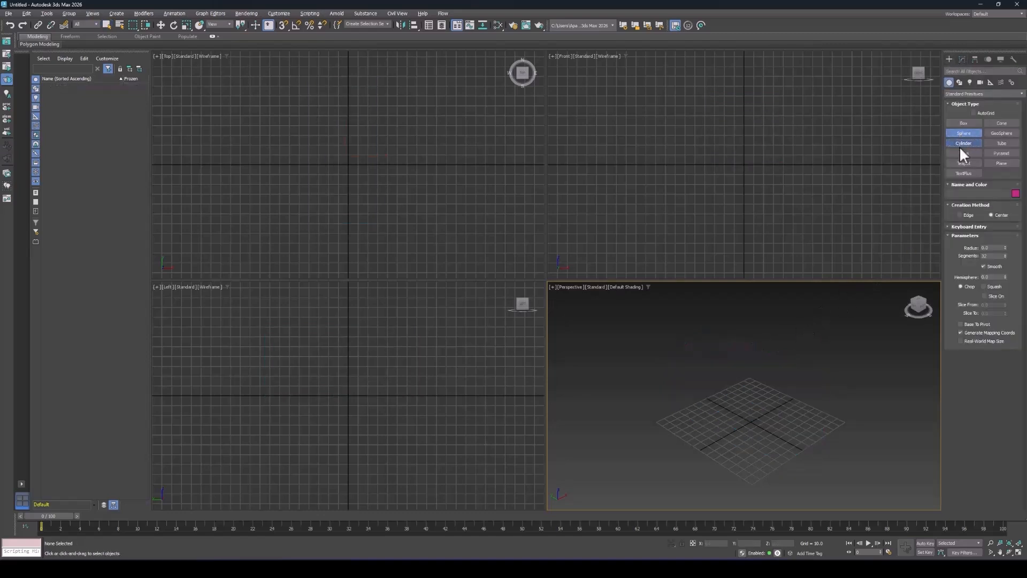
{"action": "left_click_drag", "start_coordinate": [714, 435], "coordinate": [741, 458]}
{"action": "left_click", "coordinate": [744, 369]}
{"action": "left_click", "coordinate": [962, 59]}
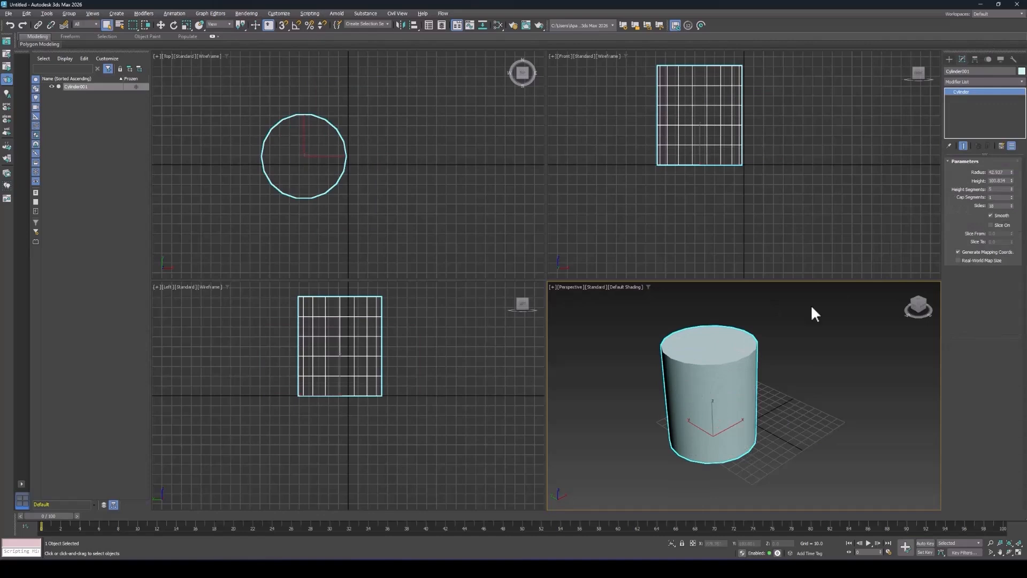
Adjust the cylinder to a radius of about 33 and height of about 149, raise its height and cap segments to about 15, and display edged faces
{"action": "left_click_drag", "start_coordinate": [1012, 172], "coordinate": [1012, 188]}
{"action": "key", "text": "F4"}
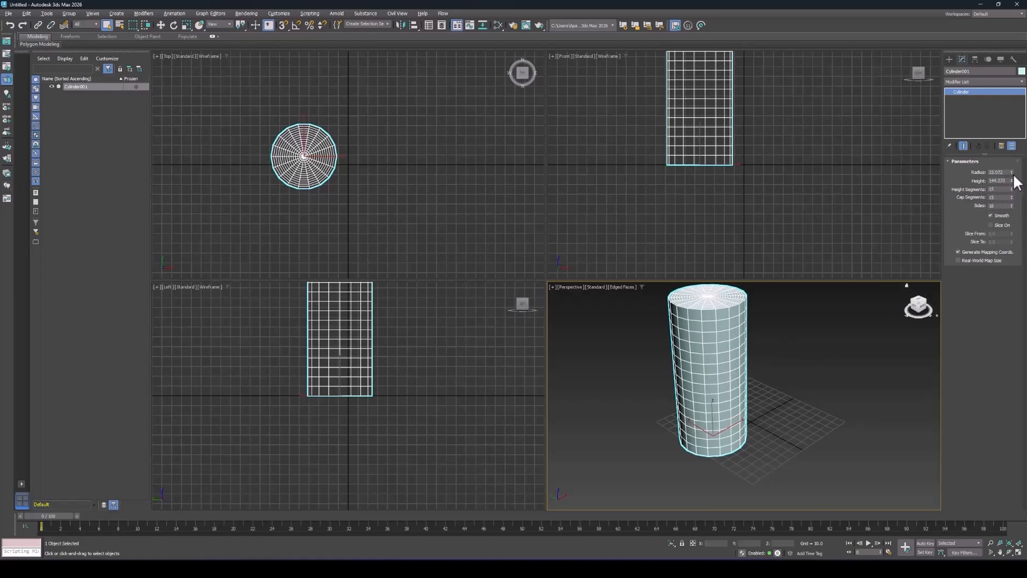
Try exact radius values of 30 and 25 on the cylinder and cycle through its parameter fields
{"action": "left_click_drag", "start_coordinate": [1005, 173], "coordinate": [979, 188]}
{"action": "double_click", "coordinate": [999, 198]}
{"action": "left_click_drag", "start_coordinate": [1004, 172], "coordinate": [954, 173]}
{"action": "type", "text": "30"}
{"action": "key", "text": "Return"}
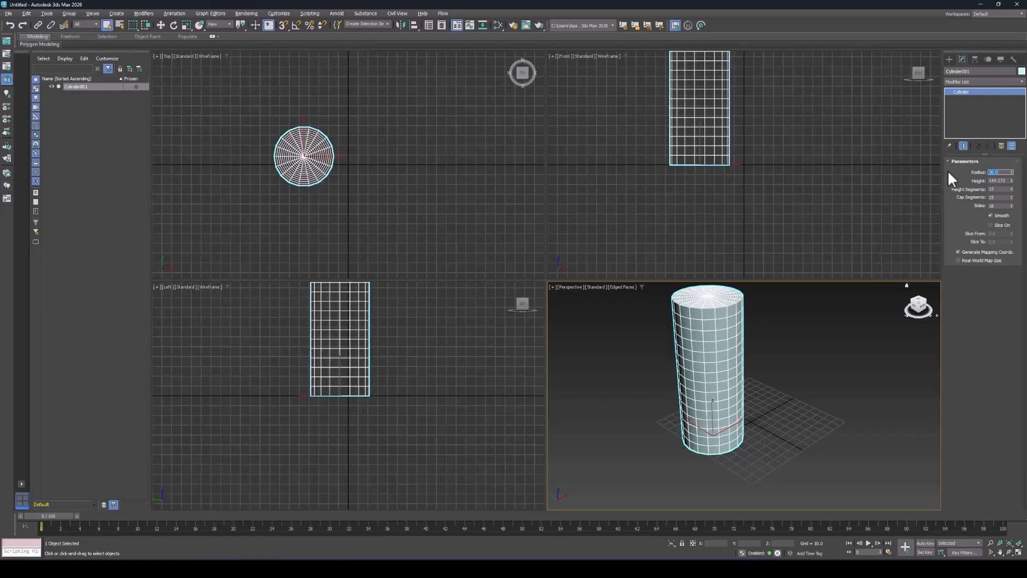
{"action": "type", "text": "25"}
{"action": "key", "text": "Return"}
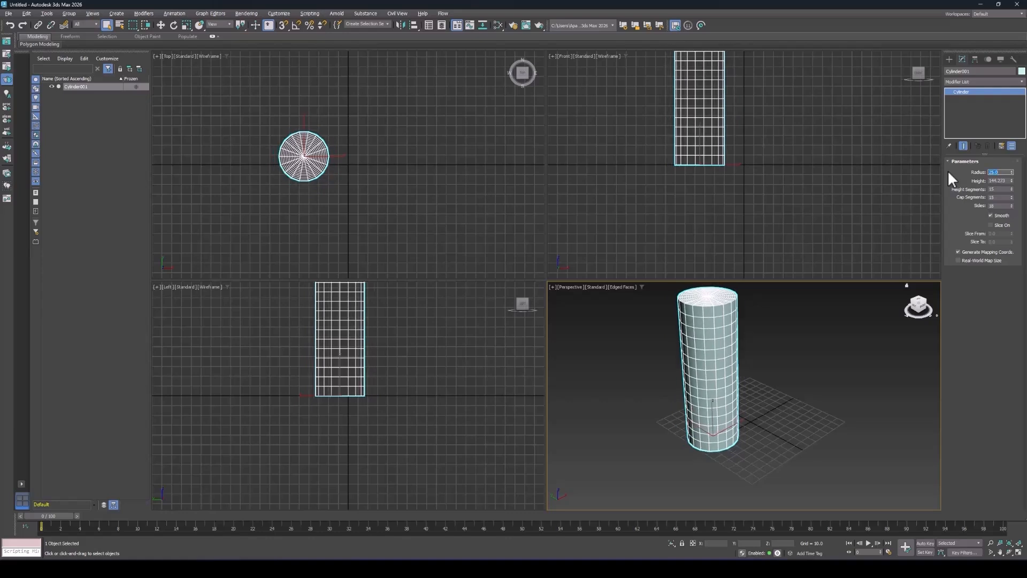
{"action": "key", "text": "Tab"}
{"action": "key", "text": "Tab"}
{"action": "key", "text": "Tab"}
{"action": "key", "text": "Tab"}
Adjust the cylinder's radius to about 31 and its height to about 143
{"action": "left_click", "coordinate": [1008, 172]}
{"action": "left_click_drag", "start_coordinate": [1013, 173], "coordinate": [1012, 169]}
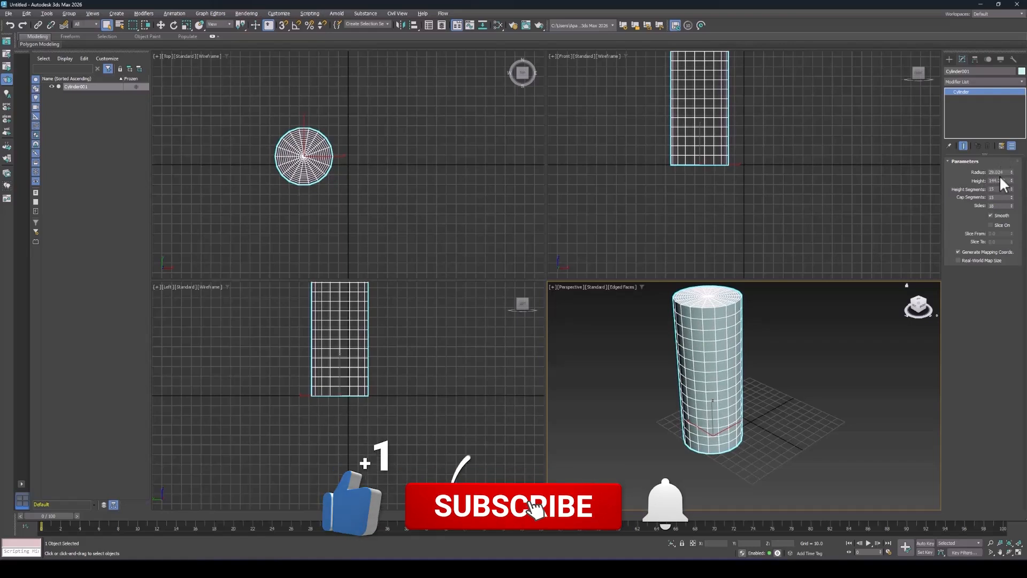
{"action": "left_click_drag", "start_coordinate": [1012, 172], "coordinate": [1010, 182]}
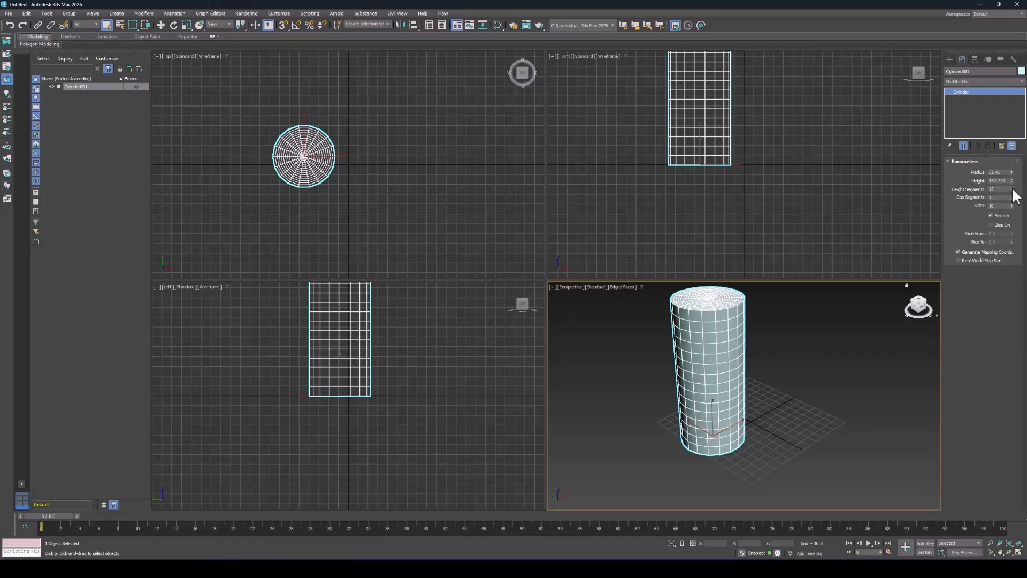
Reset the cylinder's height segments and radius to their minimums, and try radius values of 10 and 100
{"action": "right_click", "coordinate": [1012, 189]}
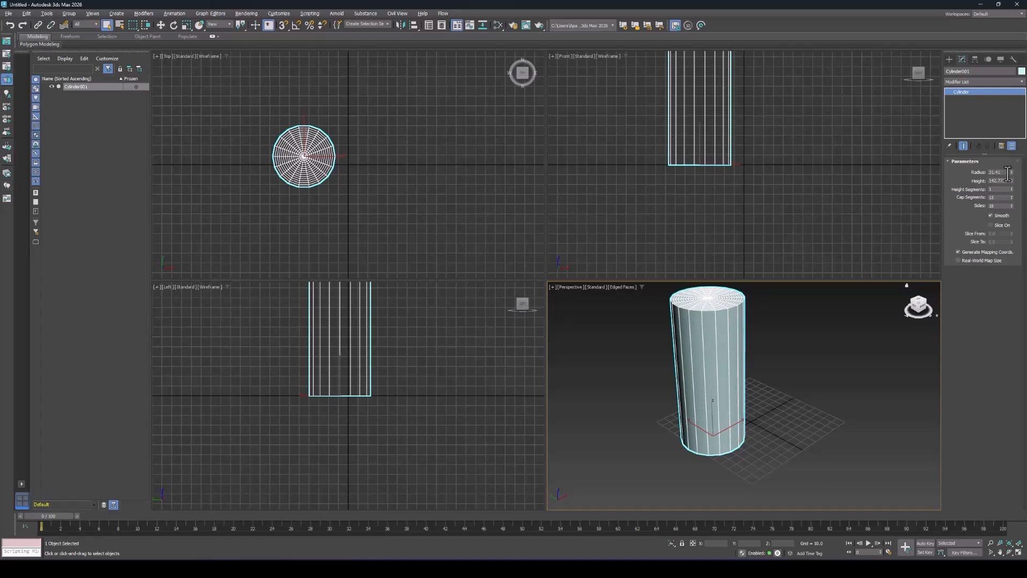
{"action": "right_click", "coordinate": [1012, 173]}
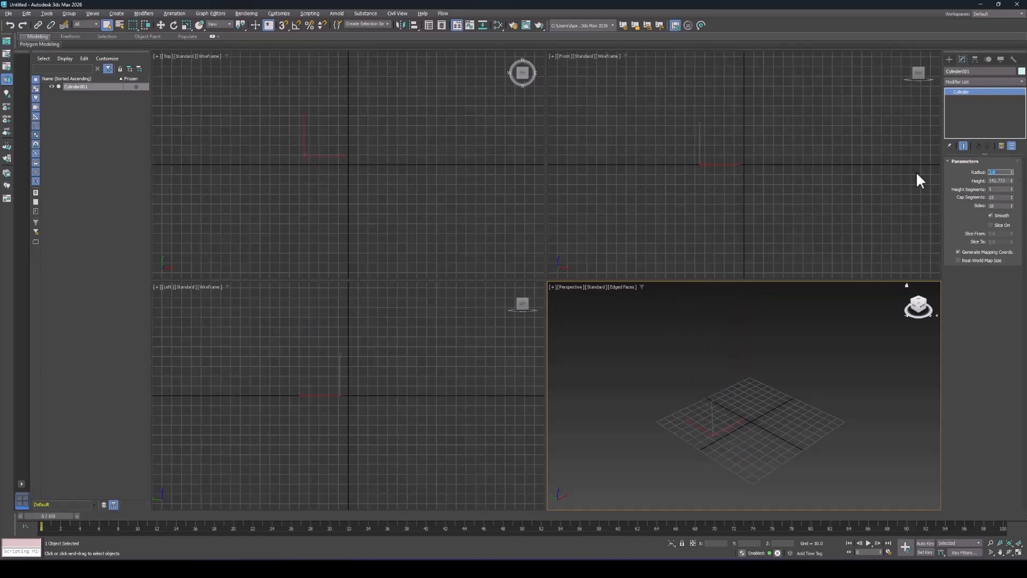
{"action": "type", "text": "10"}
{"action": "key", "text": "Return"}
{"action": "type", "text": "100"}
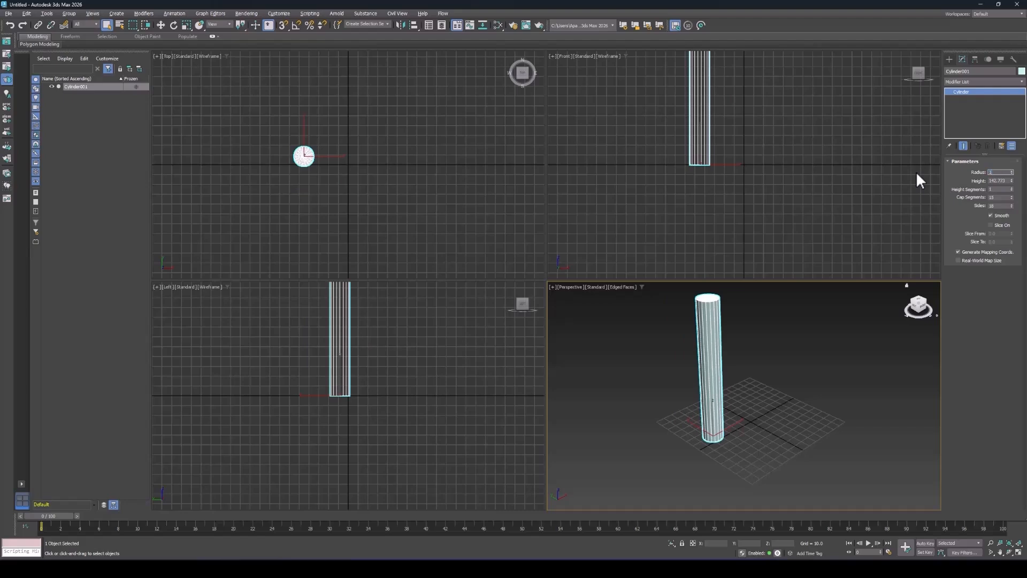
{"action": "key", "text": "Return"}
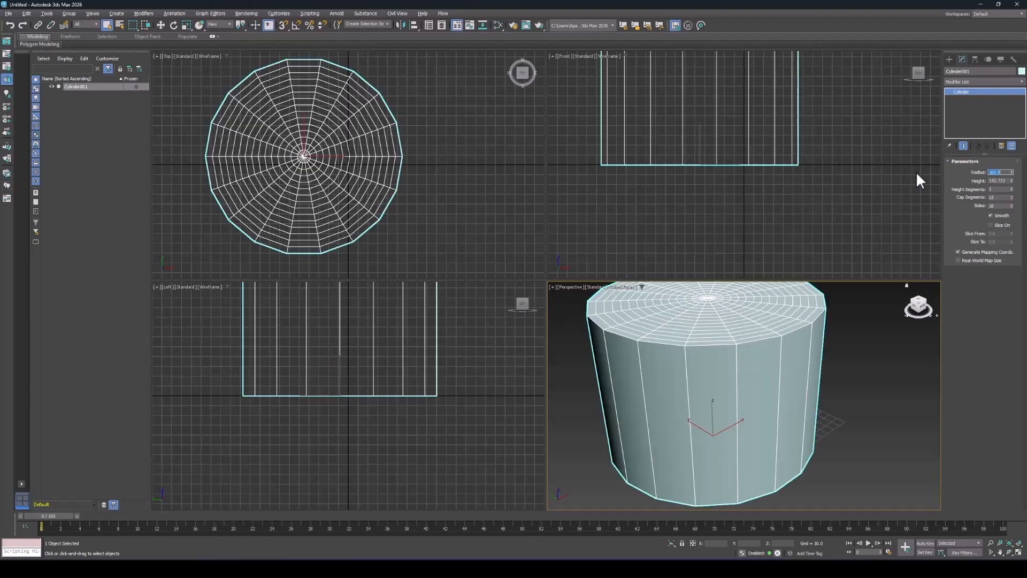
Try 3 and 16 sides on the cylinder, and change its radius to about 43 and its height segments to 12
{"action": "right_click", "coordinate": [1012, 206]}
{"action": "double_click", "coordinate": [1000, 206]}
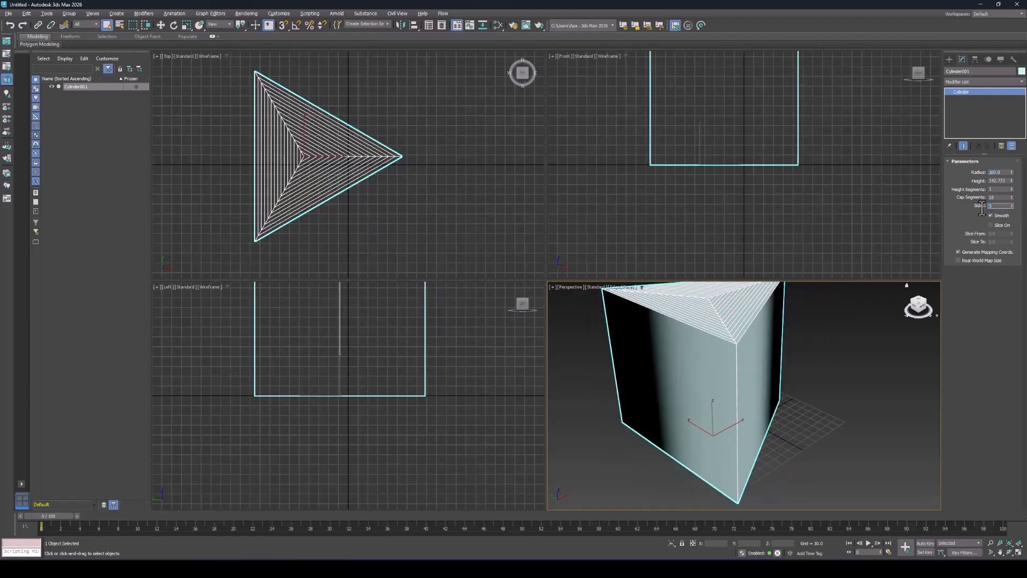
{"action": "key", "text": "Return"}
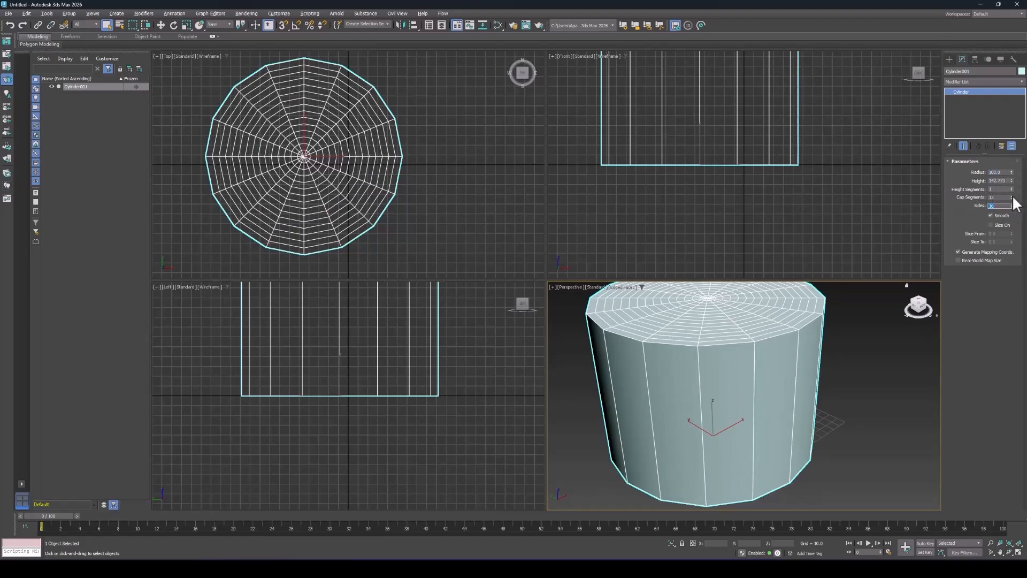
{"action": "mouse_move", "coordinate": [1013, 197]}
{"action": "left_mouse_down"}
{"action": "mouse_move", "coordinate": [1014, 175]}
{"action": "mouse_move", "coordinate": [1017, 215]}
{"action": "left_mouse_up"}
{"action": "middle_click_drag", "start_coordinate": [707, 387], "coordinate": [722, 412]}
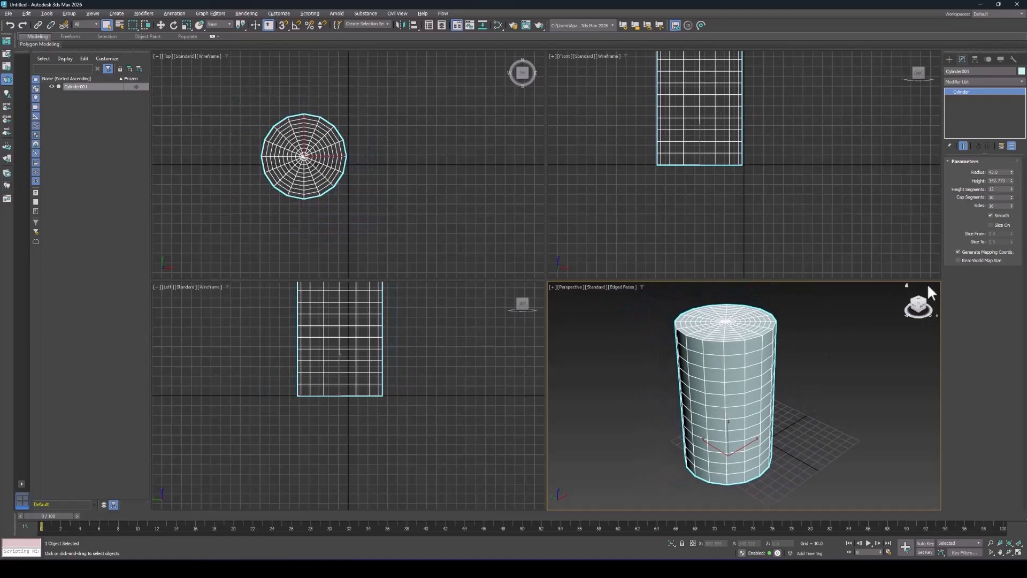
Delete the cylinder and place a TextPlus object on the Perspective viewport's grid
{"action": "key", "text": "Delete"}
{"action": "left_click", "coordinate": [949, 59]}
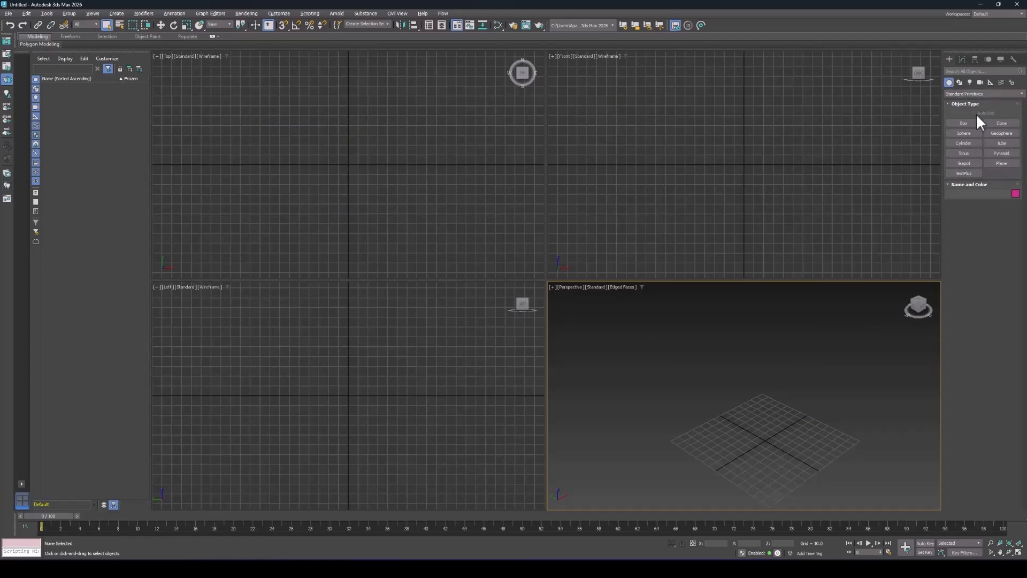
{"action": "left_click", "coordinate": [975, 173]}
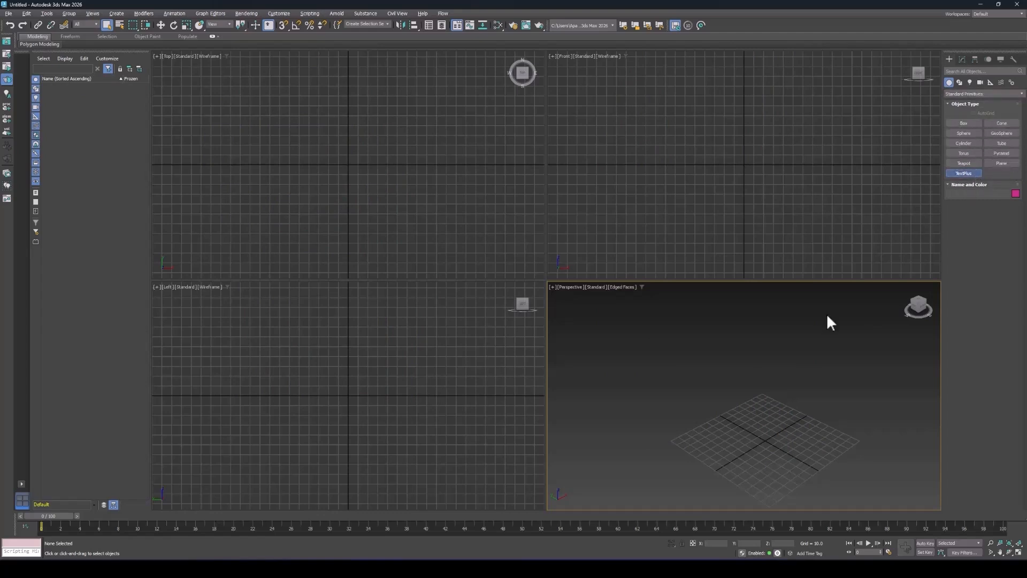
{"action": "left_click", "coordinate": [752, 428]}
{"action": "scroll", "coordinate": [743, 406], "scroll_direction": "up", "scroll_amount": 5}
{"action": "scroll", "coordinate": [736, 391], "scroll_direction": "down", "scroll_amount": 5}
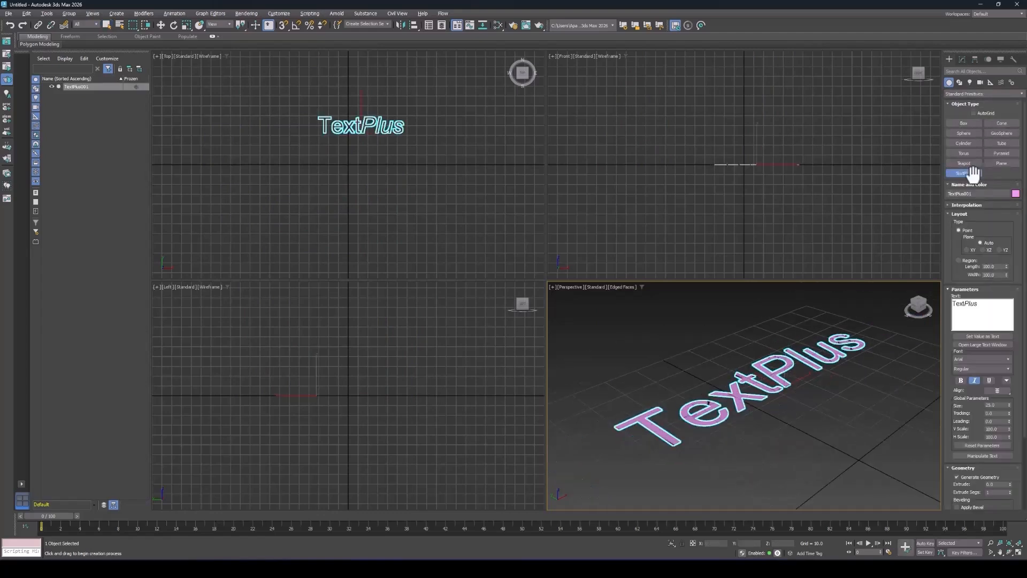
Append "adfeefefdsfdas" to the TextPlus object's text
{"action": "left_click", "coordinate": [963, 57]}
{"action": "left_click", "coordinate": [949, 59]}
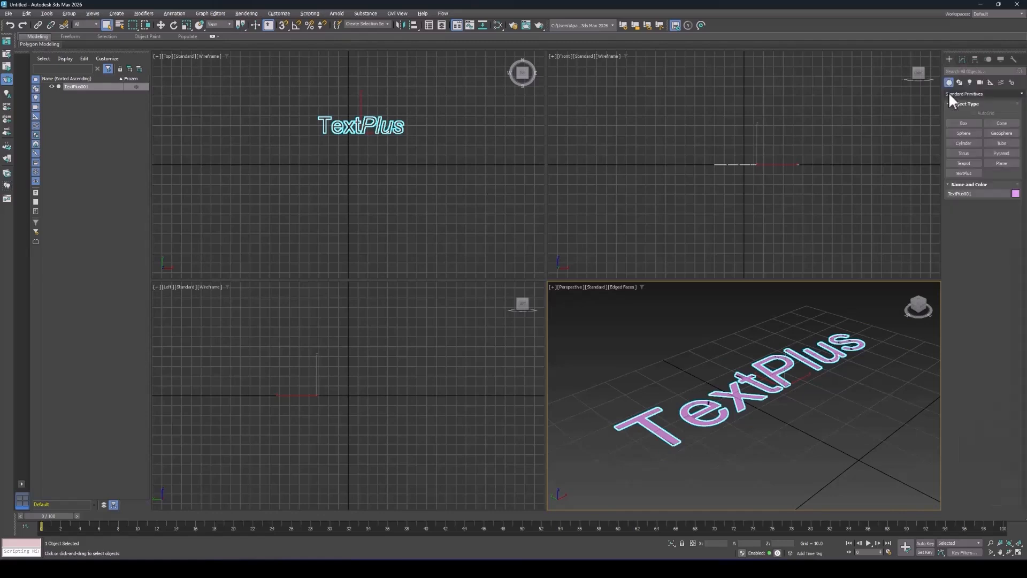
{"action": "left_click", "coordinate": [962, 57]}
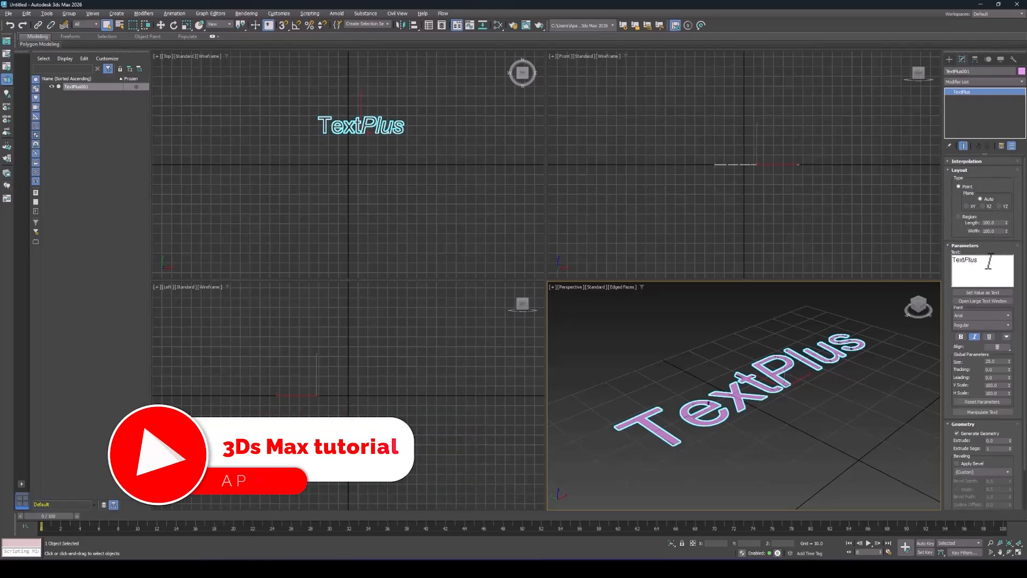
{"action": "type", "text": "adfeefefdsfdas"}
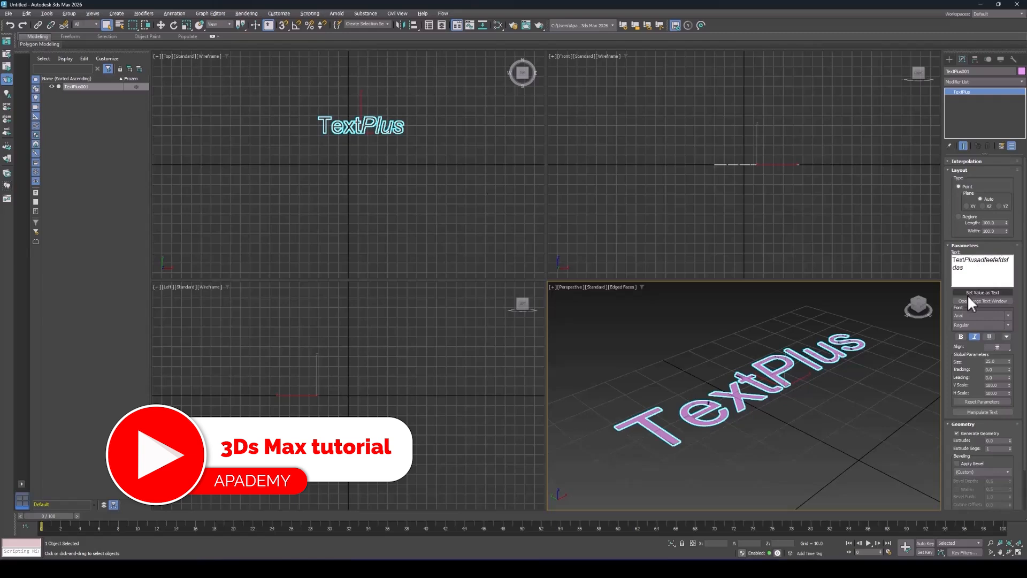
{"action": "left_click", "coordinate": [969, 294]}
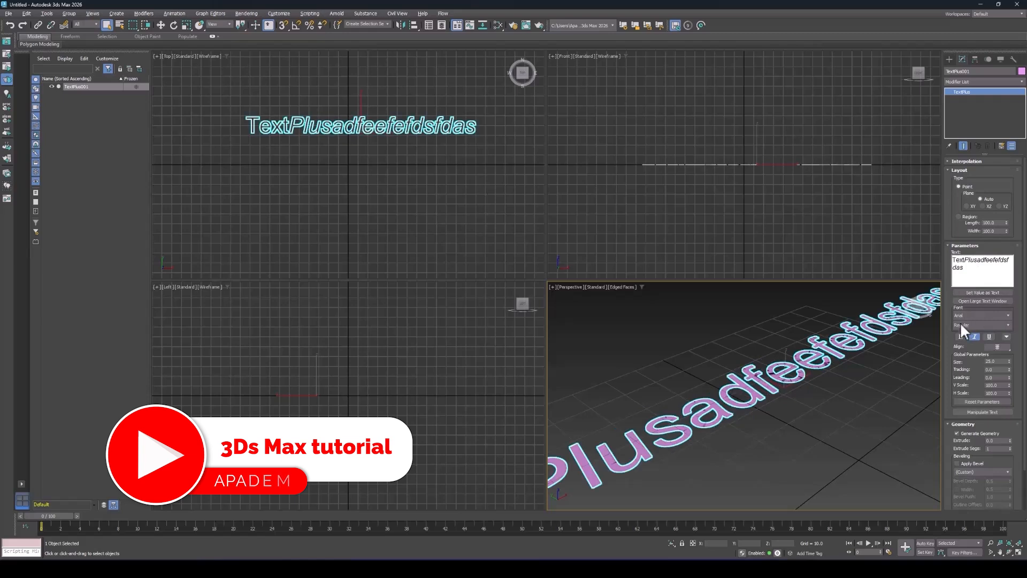
Review the text's font and style options, and increase its size to about 27.75 and its tracking to about 0.62
{"action": "left_click", "coordinate": [981, 315]}
{"action": "left_click", "coordinate": [968, 319]}
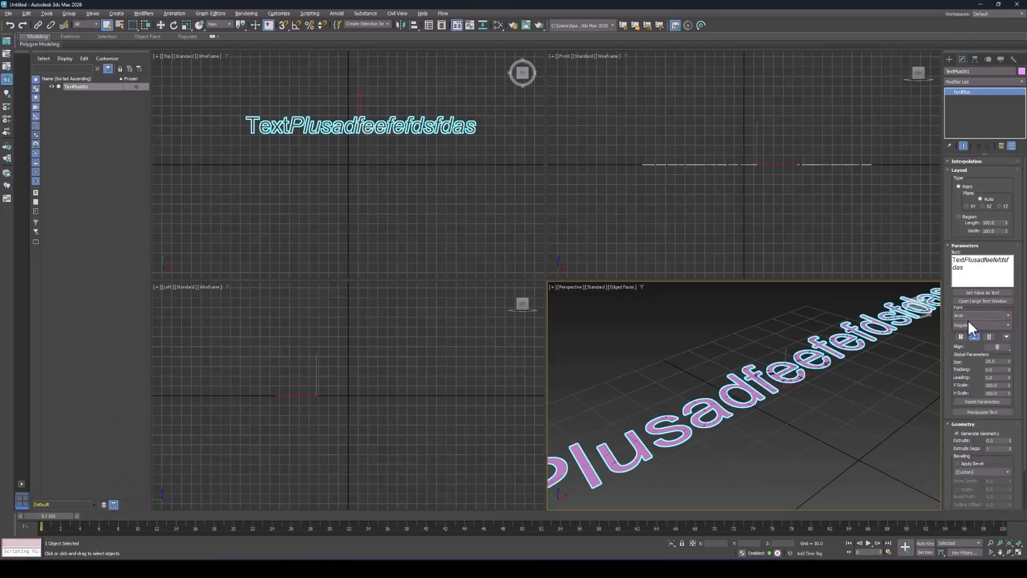
{"action": "left_click", "coordinate": [974, 323]}
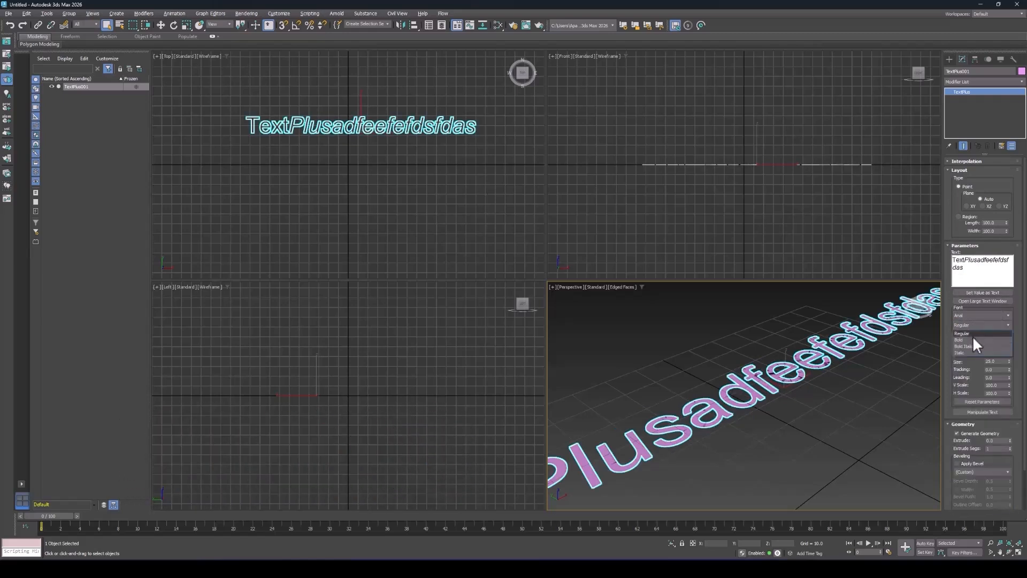
{"action": "left_click", "coordinate": [1023, 289]}
{"action": "mouse_move", "coordinate": [1009, 362]}
{"action": "left_mouse_down"}
{"action": "mouse_move", "coordinate": [1019, 329]}
{"action": "mouse_move", "coordinate": [1007, 377]}
{"action": "left_mouse_up"}
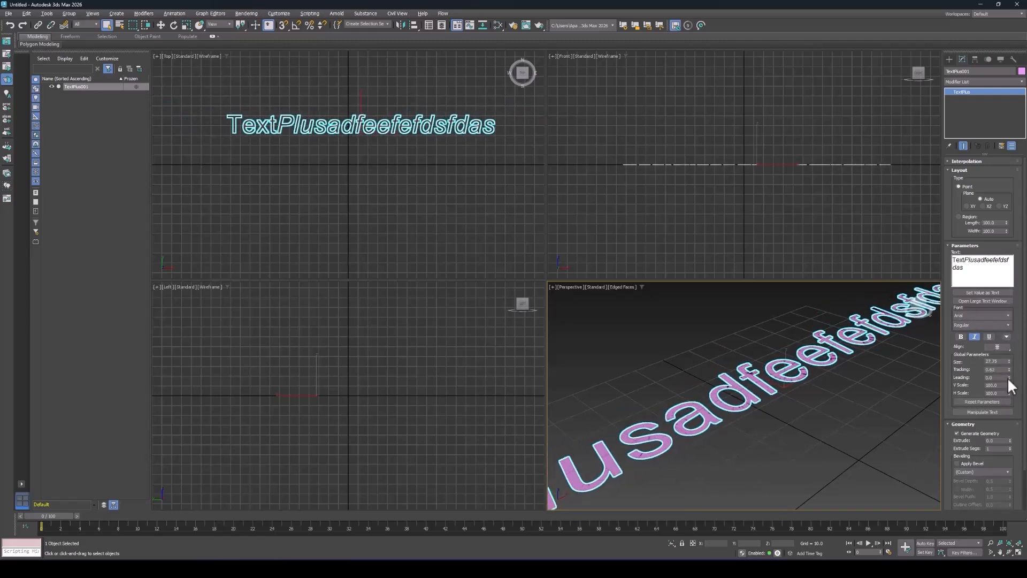
Add the lines "aeaeawea" and "eaweaw" below the existing text, separated by a blank line
{"action": "left_click", "coordinate": [984, 266]}
{"action": "type", "text": "aeaeawea"}
{"action": "key", "text": "Return"}
{"action": "type", "text": "eaweaw"}
{"action": "scroll", "coordinate": [812, 362], "scroll_direction": "down", "scroll_amount": 5}
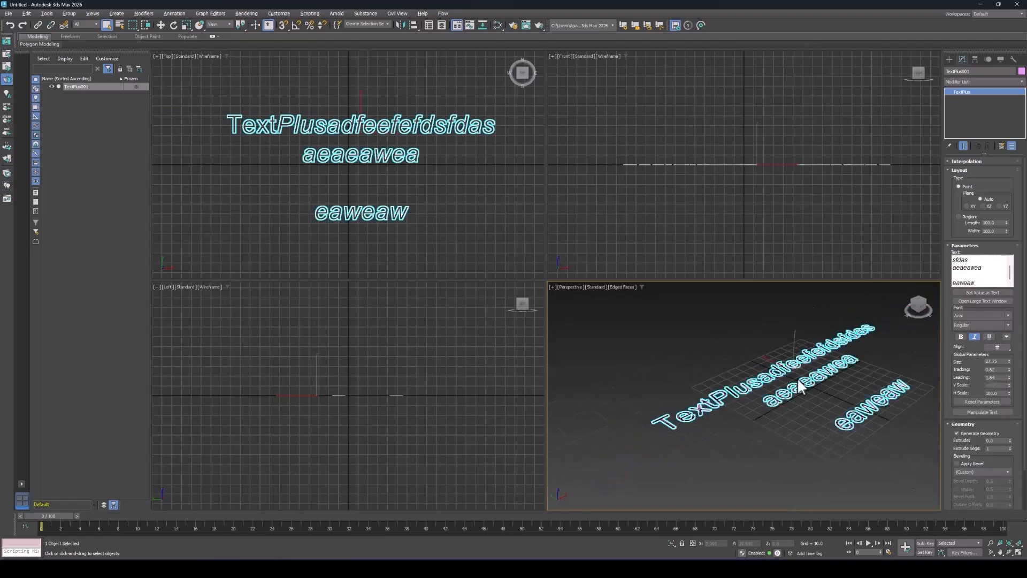
Increase the text's tracking to about 1.62 and leading to about 7.1, and extrude it by about 9
{"action": "left_click_drag", "start_coordinate": [1010, 369], "coordinate": [962, 325]}
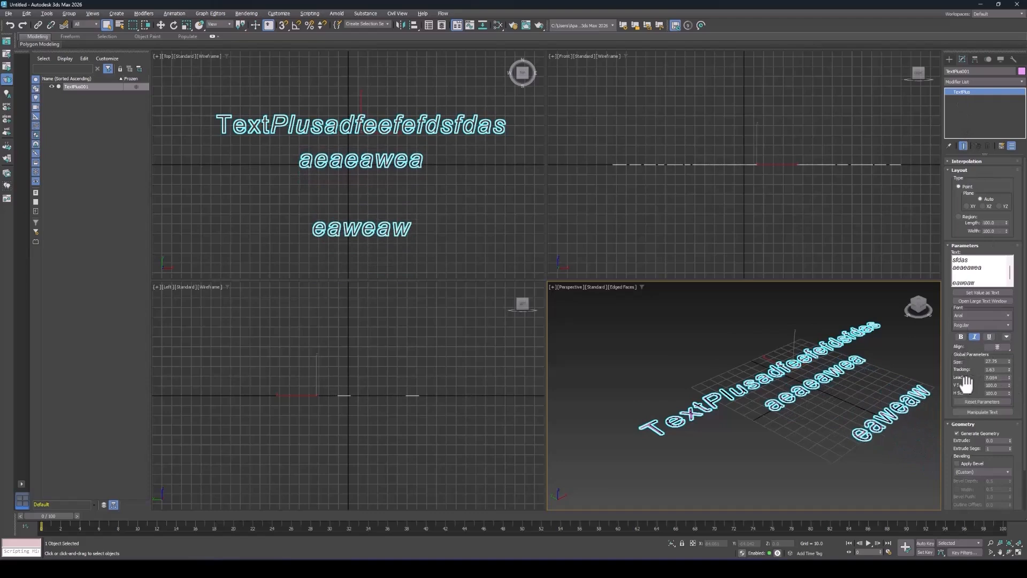
{"action": "left_click_drag", "start_coordinate": [966, 384], "coordinate": [995, 332]}
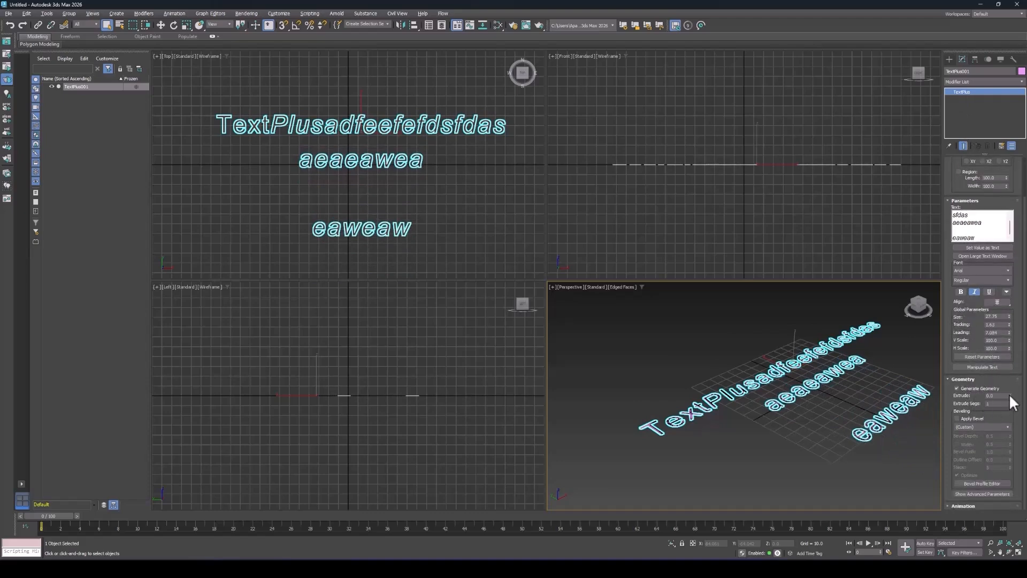
{"action": "left_click_drag", "start_coordinate": [1010, 396], "coordinate": [979, 41]}
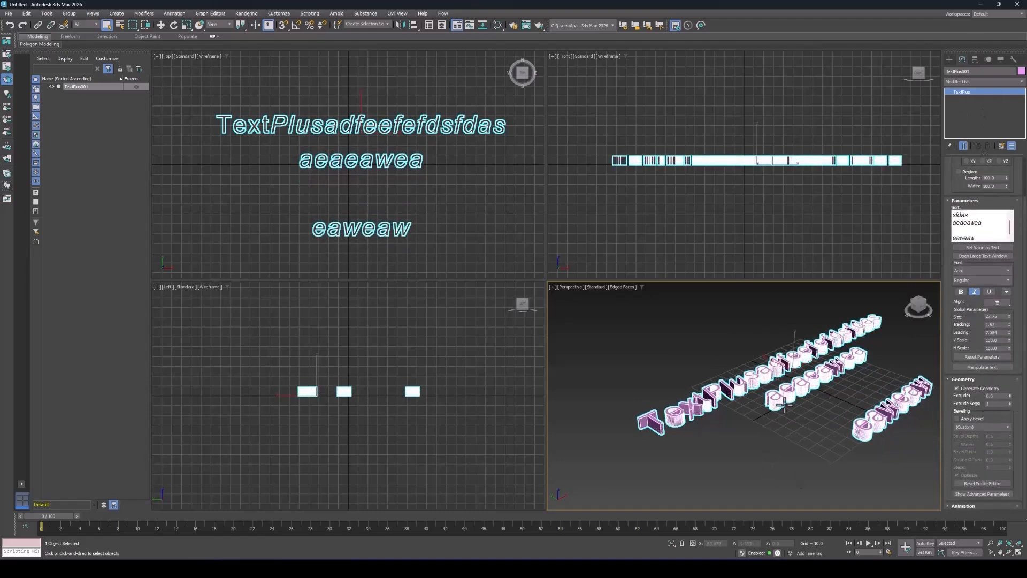
Apply a bevel with the Convex profile to the extruded text and inspect its geometry settings
{"action": "scroll", "coordinate": [784, 403], "scroll_direction": "up", "scroll_amount": 6}
{"action": "middle_click_drag", "start_coordinate": [680, 358], "coordinate": [878, 385]}
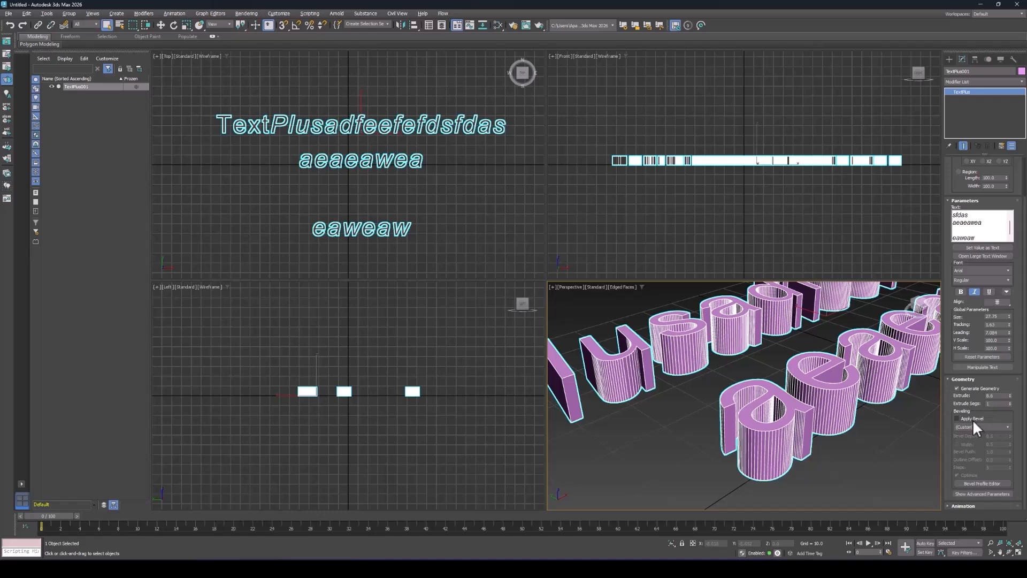
{"action": "left_click", "coordinate": [973, 420]}
{"action": "scroll", "coordinate": [762, 433], "scroll_direction": "up", "scroll_amount": 2}
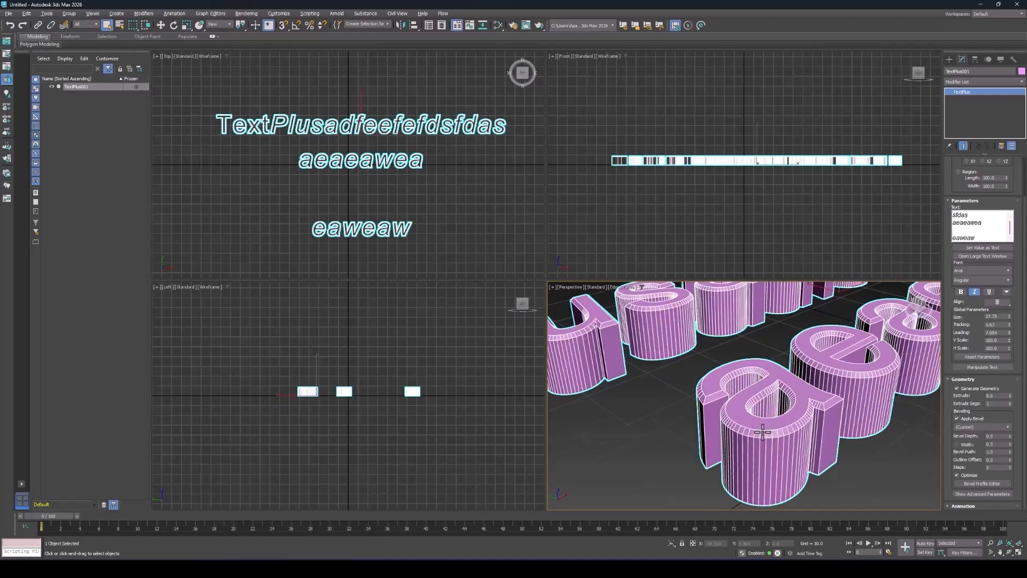
{"action": "left_click", "coordinate": [972, 427]}
{"action": "left_click", "coordinate": [971, 445]}
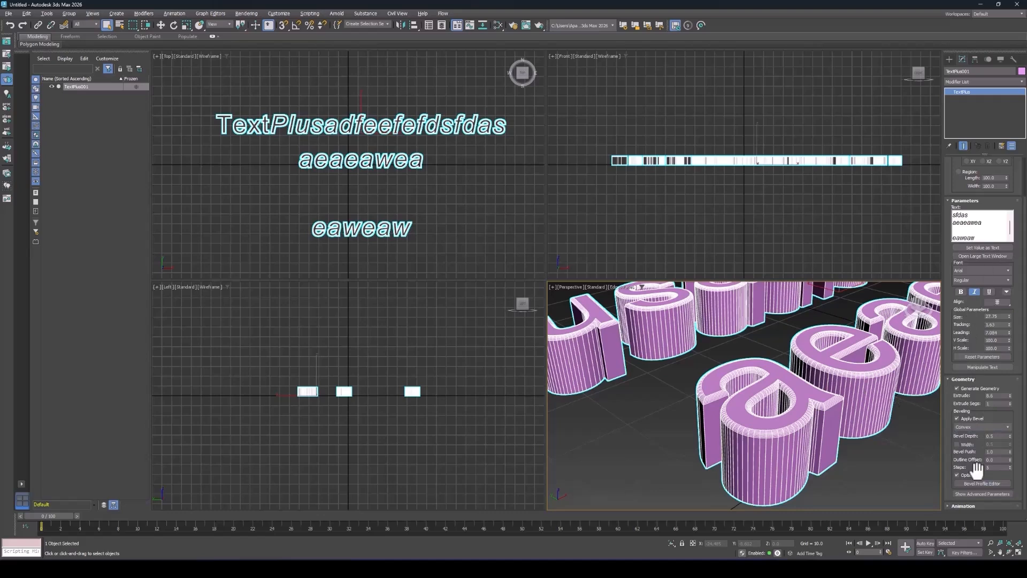
{"action": "left_click_drag", "start_coordinate": [963, 176], "coordinate": [973, 398]}
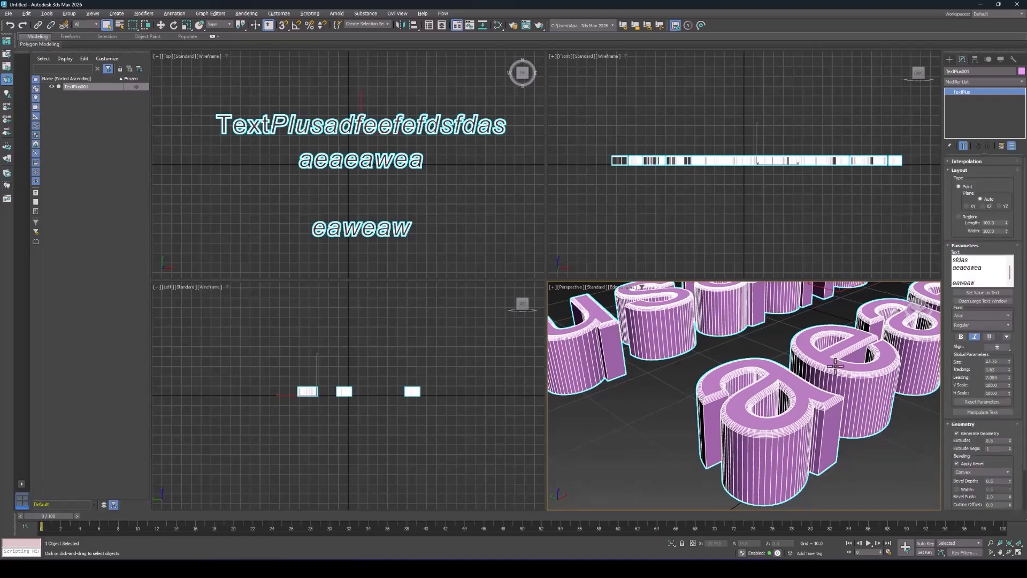
Delete the TextPlus object from the scene
{"action": "scroll", "coordinate": [835, 367], "scroll_direction": "down", "scroll_amount": 8}
{"action": "scroll", "coordinate": [824, 369], "scroll_direction": "up", "scroll_amount": 4}
{"action": "middle_click_drag", "start_coordinate": [803, 377], "coordinate": [791, 385]}
{"action": "key", "text": "Delete"}
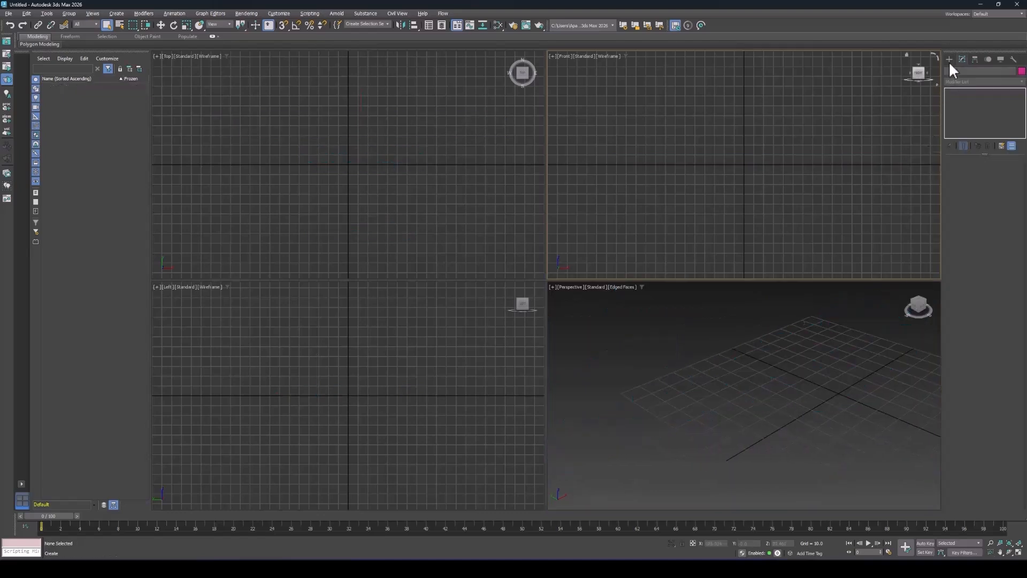
Create a Hedra extended primitive with a radius of about 38 in the Perspective viewport
{"action": "left_click", "coordinate": [949, 58]}
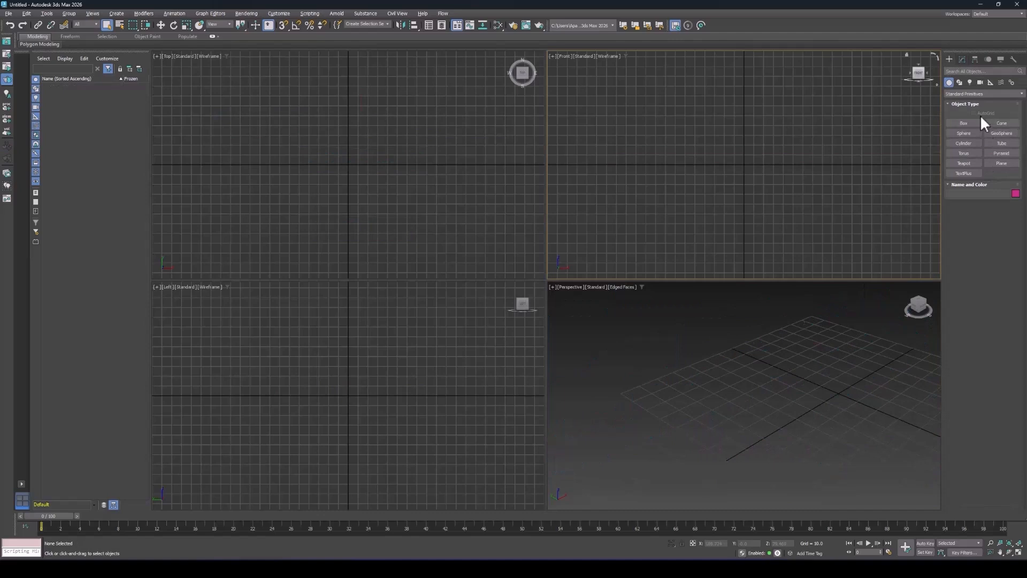
{"action": "left_click", "coordinate": [965, 93]}
{"action": "left_click", "coordinate": [955, 110]}
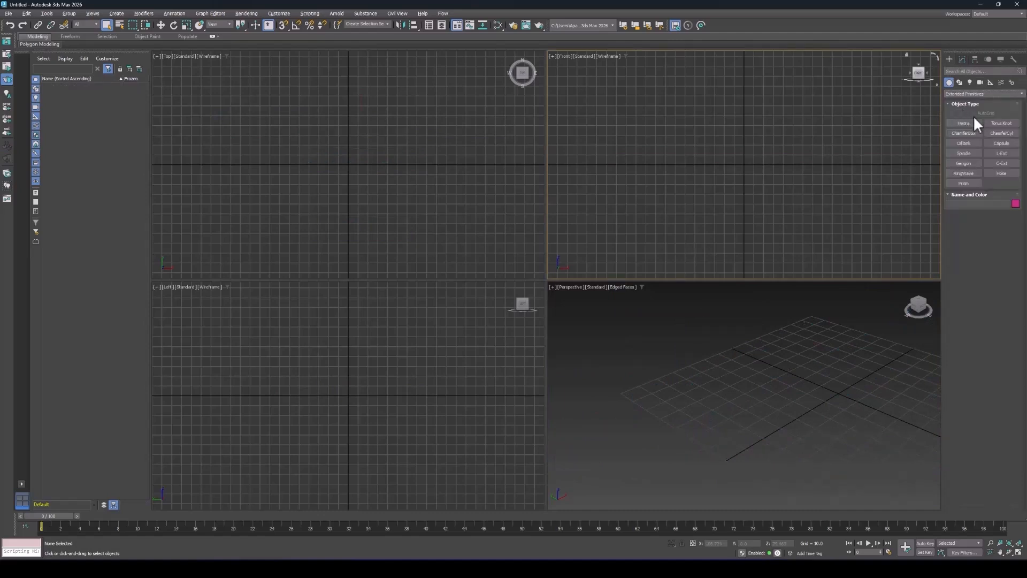
{"action": "left_click", "coordinate": [975, 123]}
{"action": "left_click_drag", "start_coordinate": [801, 372], "coordinate": [861, 374]}
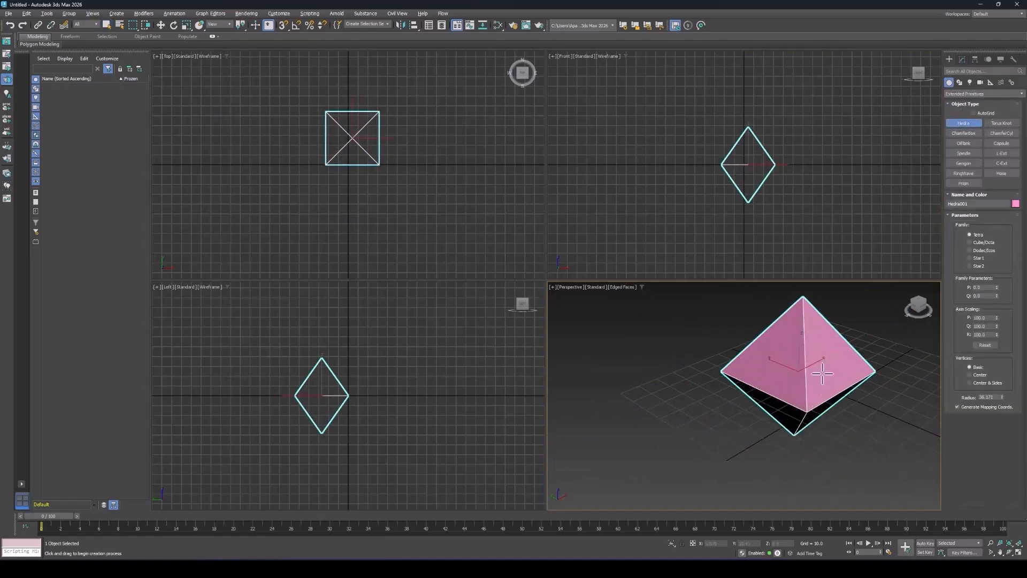
Increase the hedra's family parameters to P about 0.28 and Q about 0.39, and dismiss the EA sign-in window
{"action": "left_click", "coordinate": [963, 59]}
{"action": "left_click_drag", "start_coordinate": [997, 233], "coordinate": [998, 224]}
{"action": "left_click", "coordinate": [998, 241]}
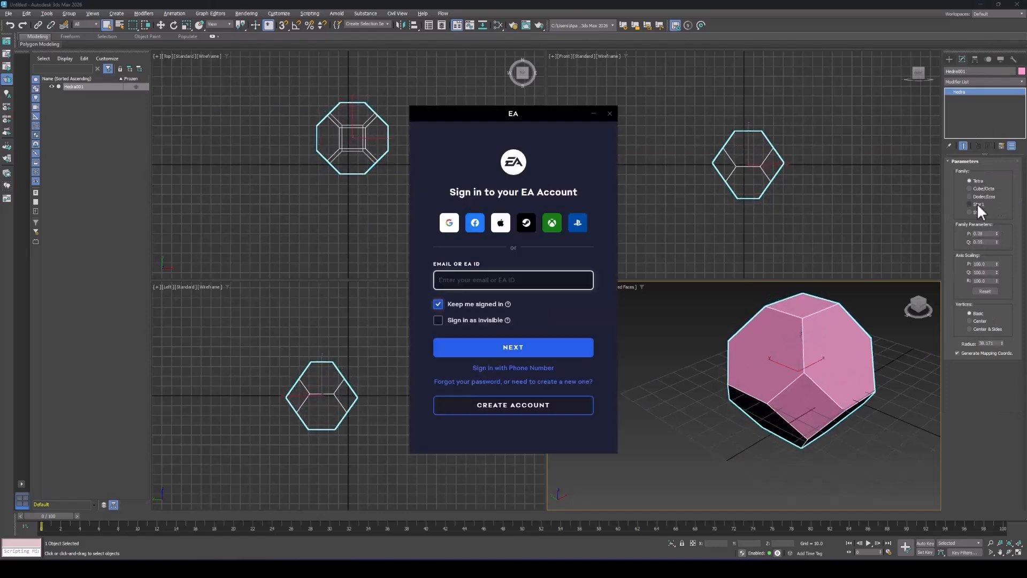
{"action": "left_click", "coordinate": [592, 113]}
Try the hedra's Star1 family, change it to Dodec/Icos with P about 0.08 and Q about 0.31, and delete it
{"action": "left_click", "coordinate": [971, 204]}
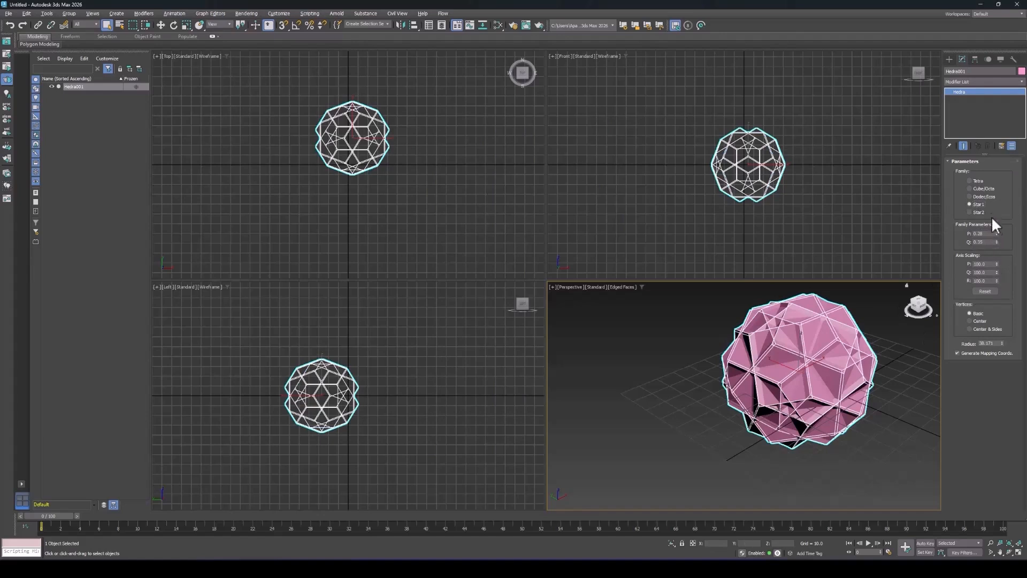
{"action": "left_click", "coordinate": [988, 197]}
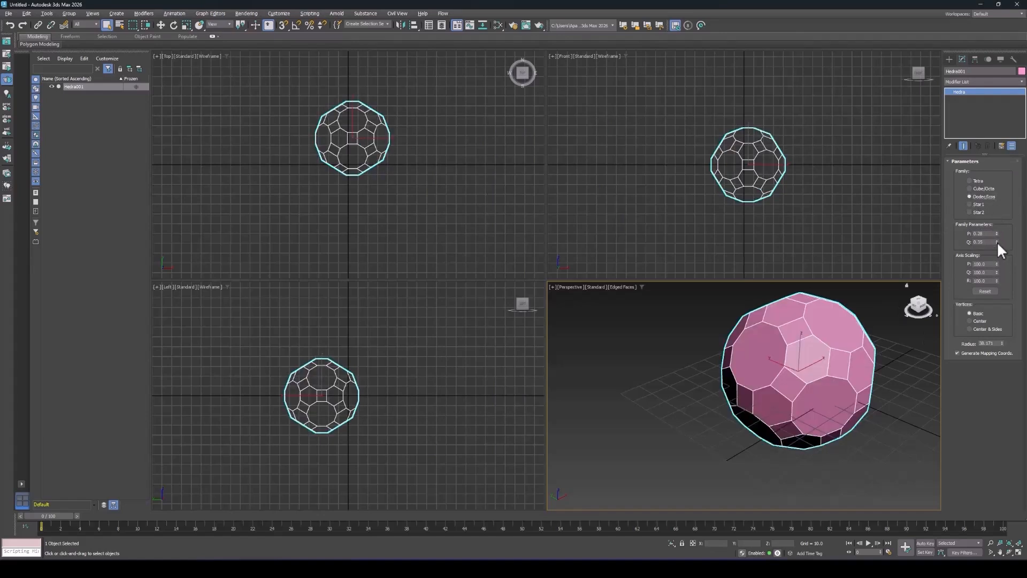
{"action": "left_click_drag", "start_coordinate": [998, 243], "coordinate": [994, 244]}
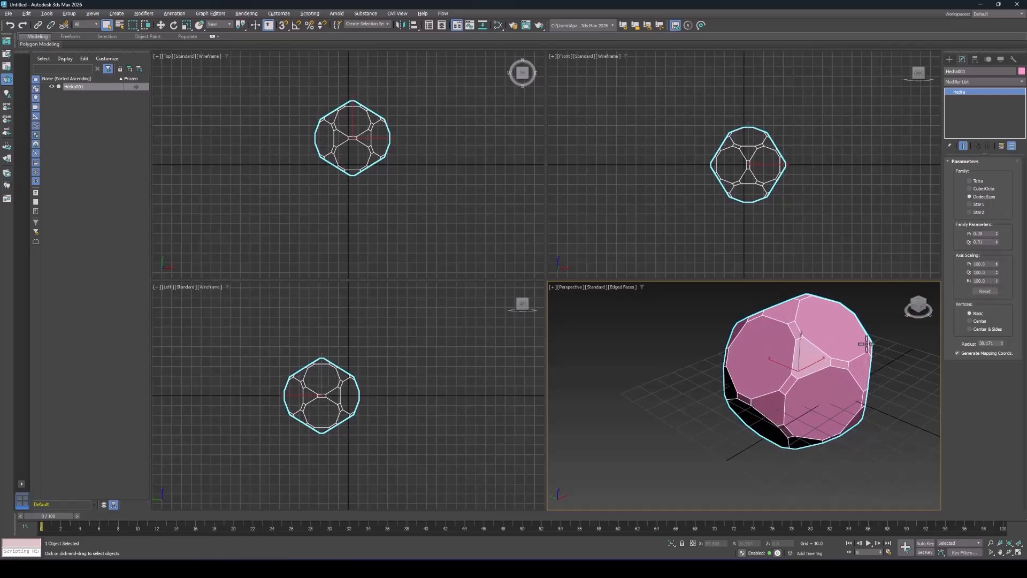
{"action": "key", "text": "Delete"}
Create a capsule about 18 in radius and 108 high in the Perspective viewport
{"action": "left_click", "coordinate": [949, 59]}
{"action": "left_click", "coordinate": [1003, 144]}
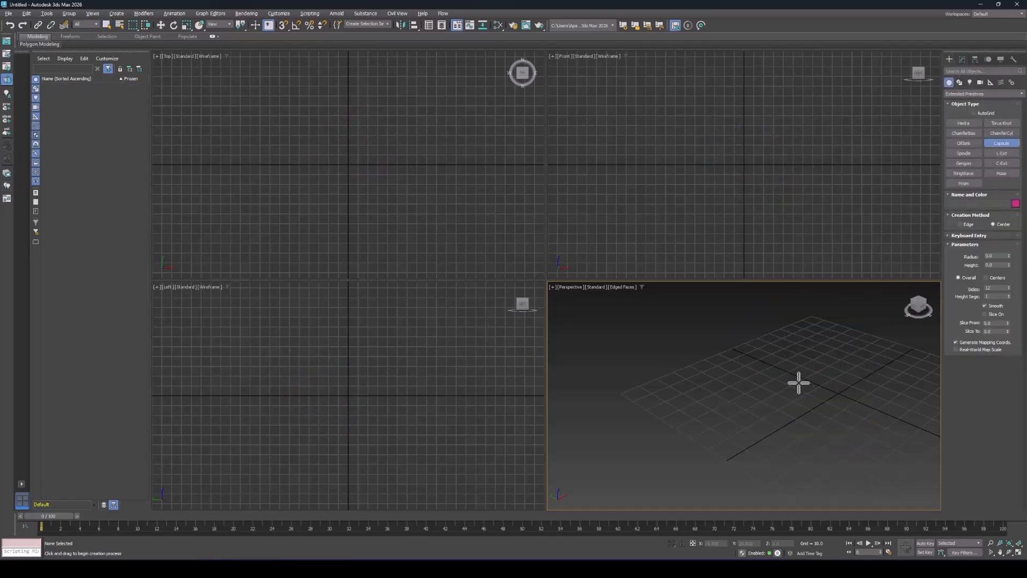
{"action": "left_click_drag", "start_coordinate": [799, 385], "coordinate": [836, 386]}
{"action": "left_click", "coordinate": [835, 236]}
{"action": "mouse_move", "coordinate": [821, 332]}
{"action": "middle_mouse_down"}
{"action": "mouse_move", "coordinate": [768, 390]}
{"action": "mouse_move", "coordinate": [759, 422]}
{"action": "middle_mouse_up"}
{"action": "scroll", "coordinate": [759, 423], "scroll_direction": "down", "scroll_amount": 4}
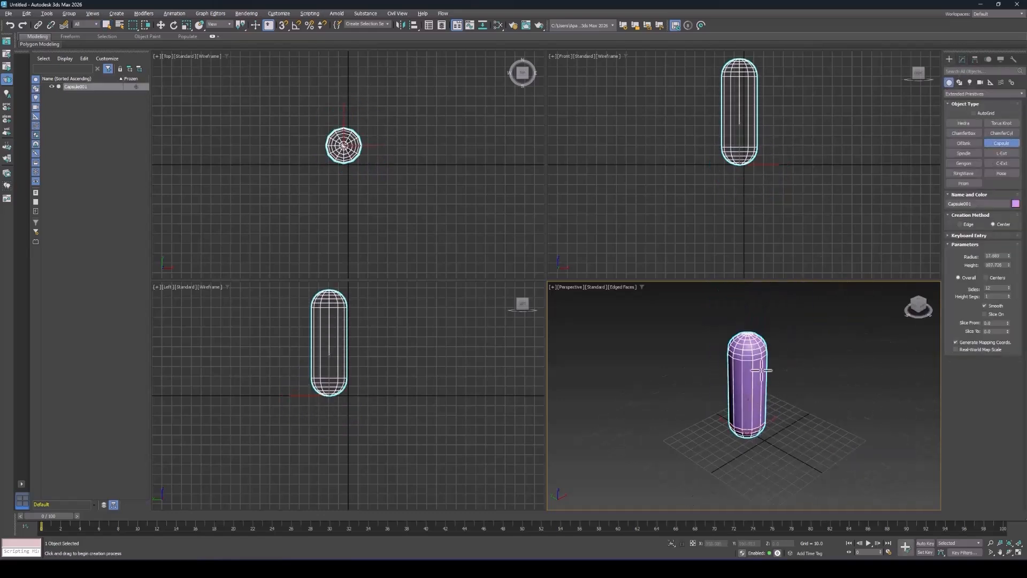
Adjust the capsule's number of sides and height segments, and delete the capsule
{"action": "left_click", "coordinate": [962, 60]}
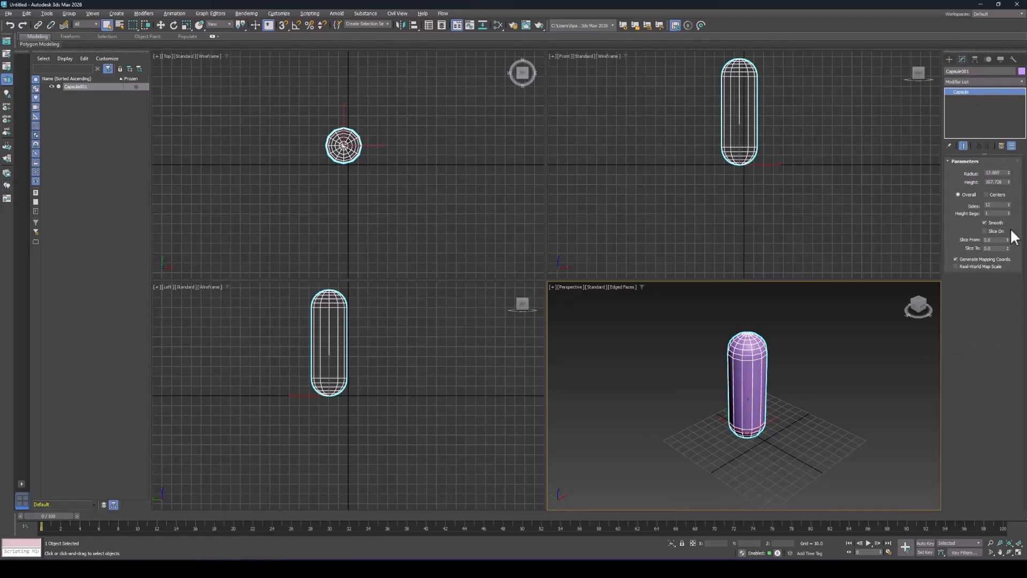
{"action": "left_click_drag", "start_coordinate": [1009, 205], "coordinate": [1009, 200]}
{"action": "left_click_drag", "start_coordinate": [1009, 212], "coordinate": [993, 195]}
{"action": "key", "text": "Delete"}
Create an upright Awning window about 15 deep across the grid in the Perspective viewport
{"action": "left_click", "coordinate": [949, 59]}
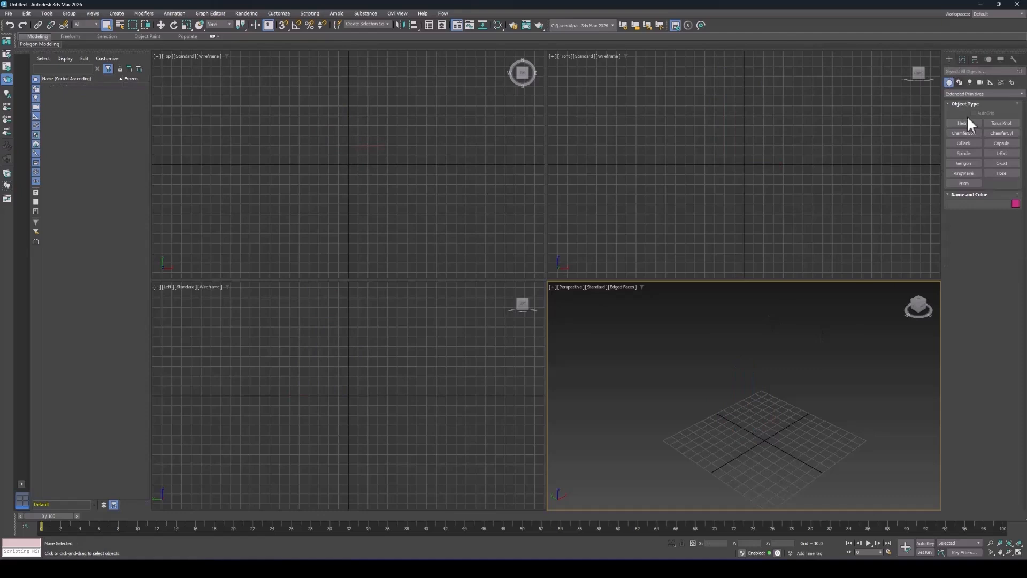
{"action": "left_click", "coordinate": [969, 94]}
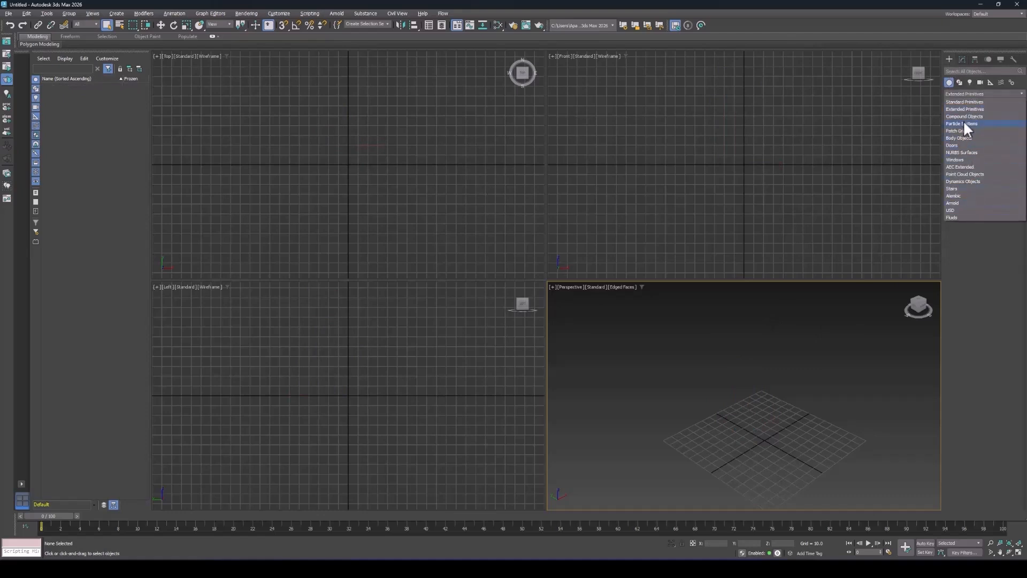
{"action": "left_click", "coordinate": [975, 160]}
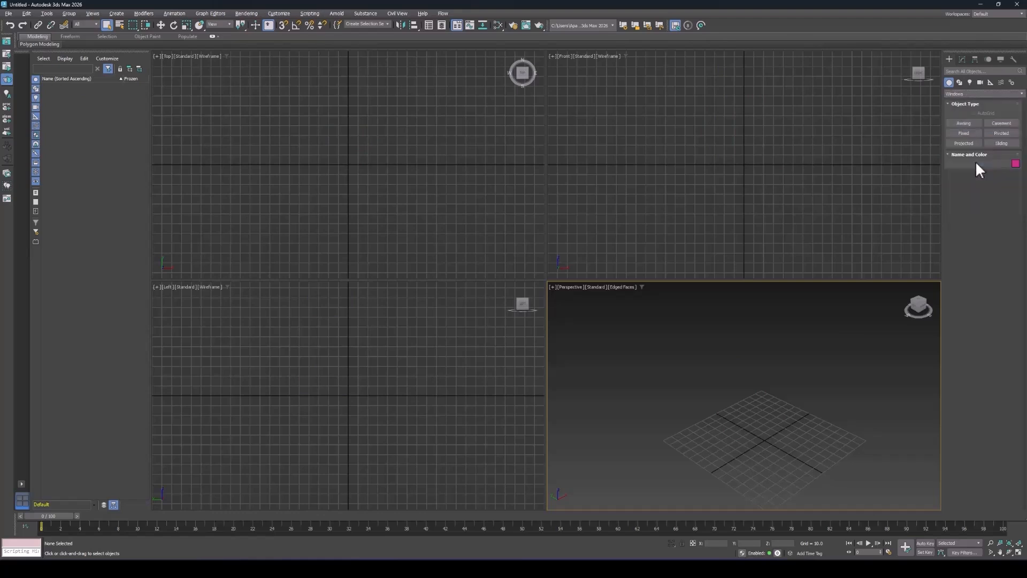
{"action": "left_click", "coordinate": [967, 124]}
{"action": "left_click_drag", "start_coordinate": [688, 474], "coordinate": [837, 395]}
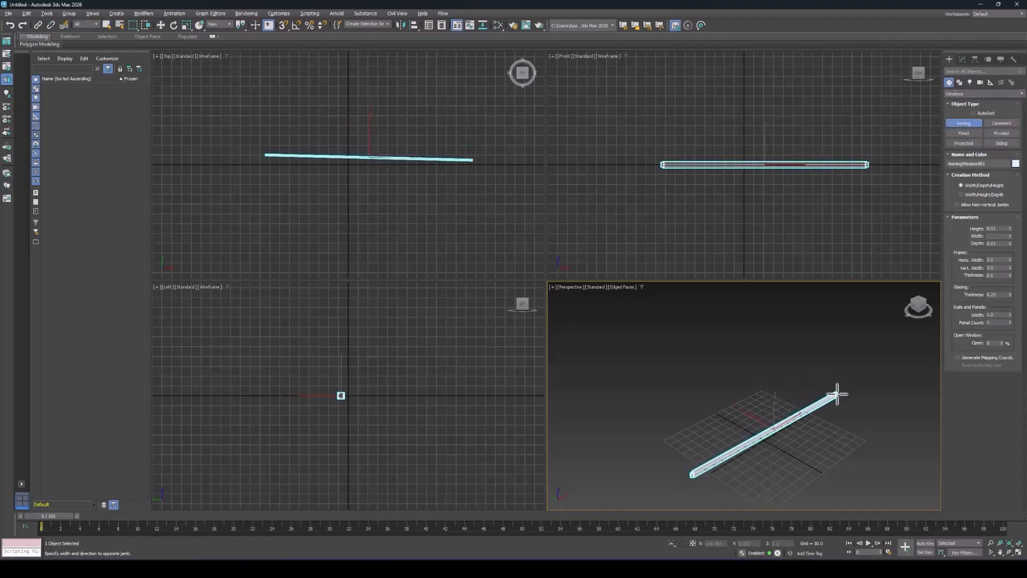
{"action": "left_click", "coordinate": [827, 390]}
{"action": "left_click", "coordinate": [803, 257]}
{"action": "middle_click_drag", "start_coordinate": [818, 367], "coordinate": [794, 401]}
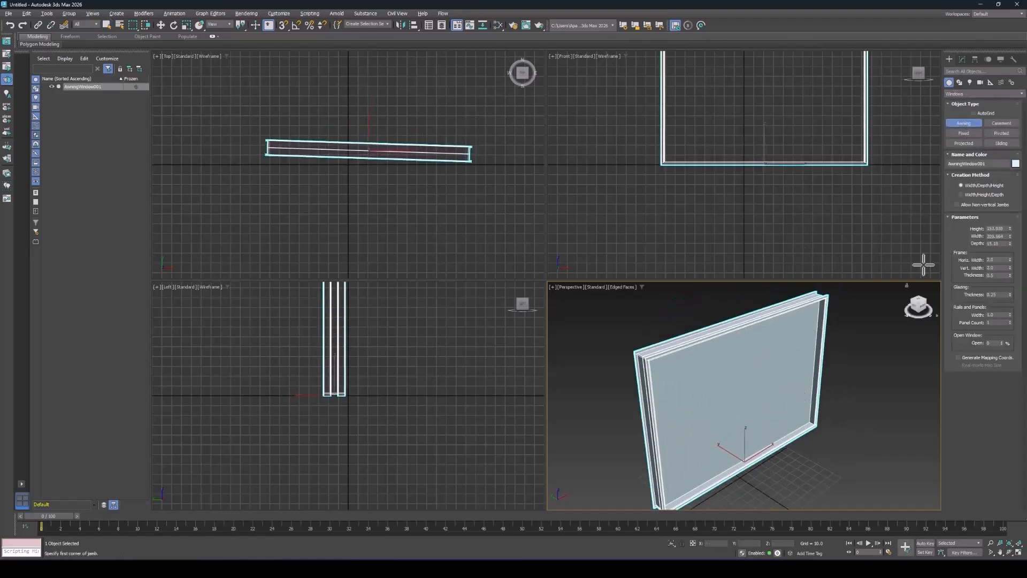
Set the awning window to about 250 wide and 22 deep, adjust its frame widths, and swing it partly open
{"action": "left_click", "coordinate": [962, 63]}
{"action": "mouse_move", "coordinate": [1011, 174]}
{"action": "left_mouse_down"}
{"action": "mouse_move", "coordinate": [1010, 196]}
{"action": "mouse_move", "coordinate": [1010, 175]}
{"action": "left_mouse_up"}
{"action": "mouse_move", "coordinate": [1010, 173]}
{"action": "left_mouse_down"}
{"action": "mouse_move", "coordinate": [1010, 182]}
{"action": "mouse_move", "coordinate": [1010, 173]}
{"action": "left_mouse_up"}
{"action": "left_click_drag", "start_coordinate": [1010, 181], "coordinate": [1010, 205]}
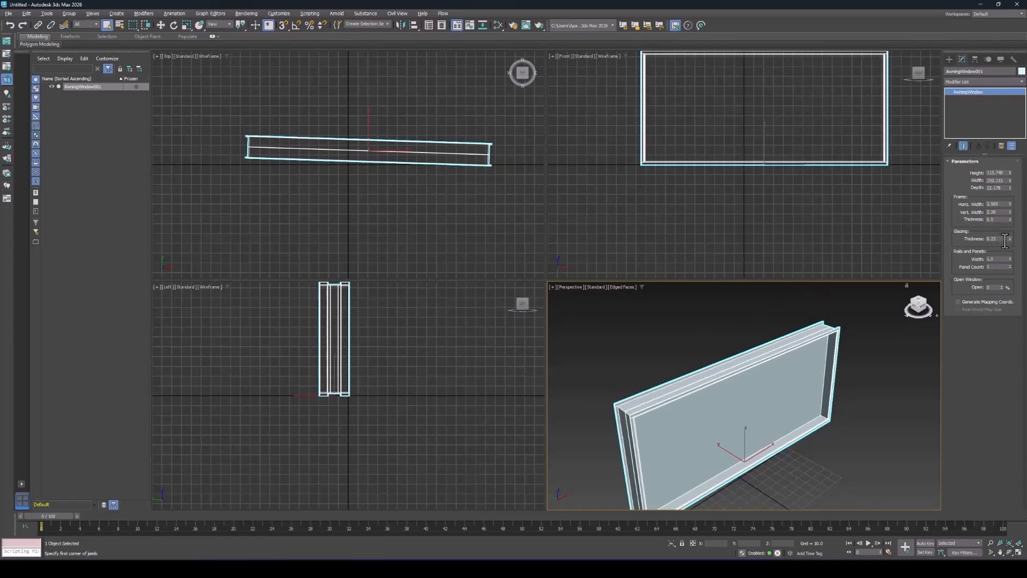
{"action": "left_click_drag", "start_coordinate": [1003, 287], "coordinate": [999, 263]}
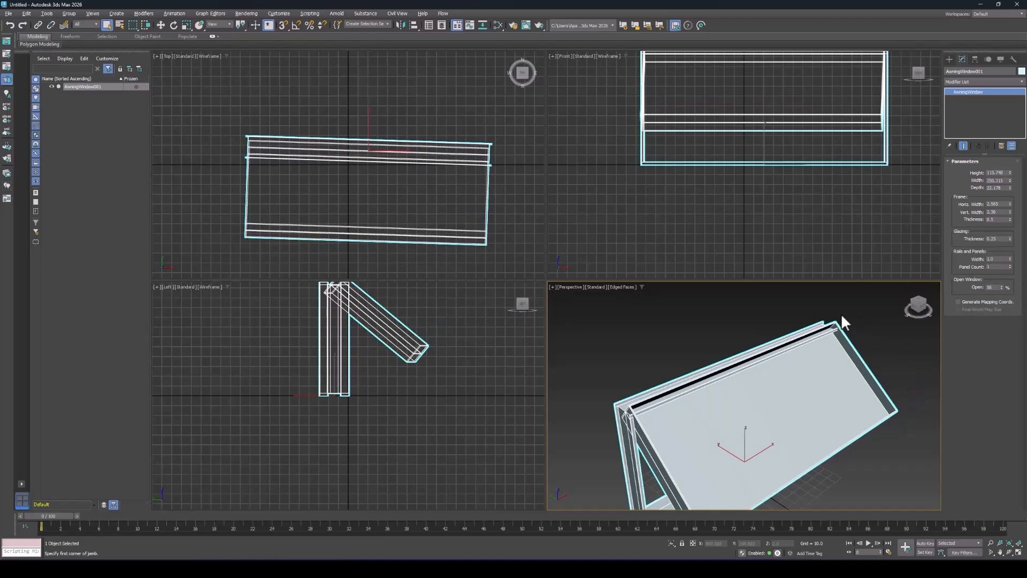
Delete the awning window and review the available geometry object categories
{"action": "key", "text": "Delete"}
{"action": "left_click", "coordinate": [950, 59]}
{"action": "left_click", "coordinate": [962, 94]}
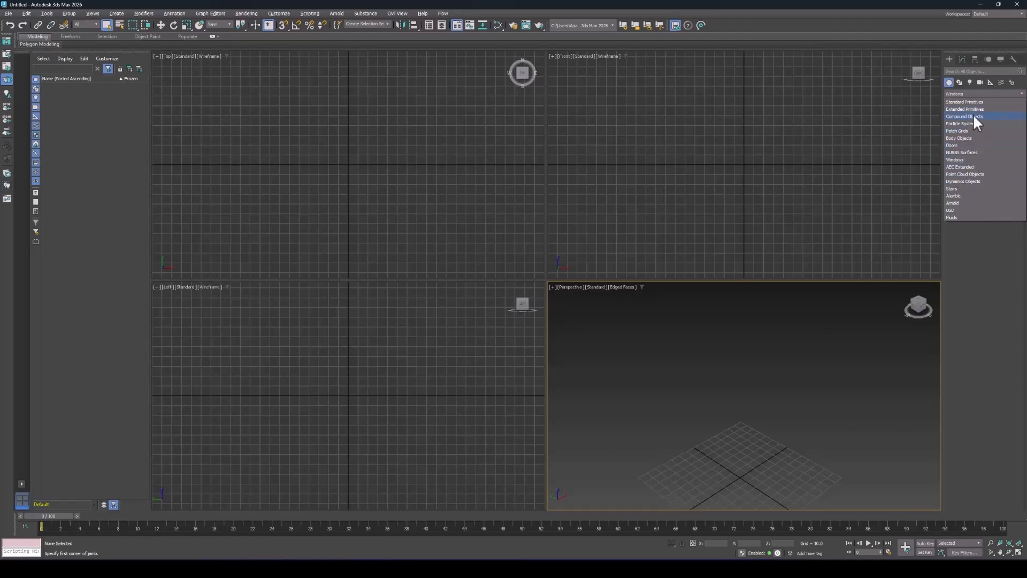
{"action": "left_click", "coordinate": [930, 35]}
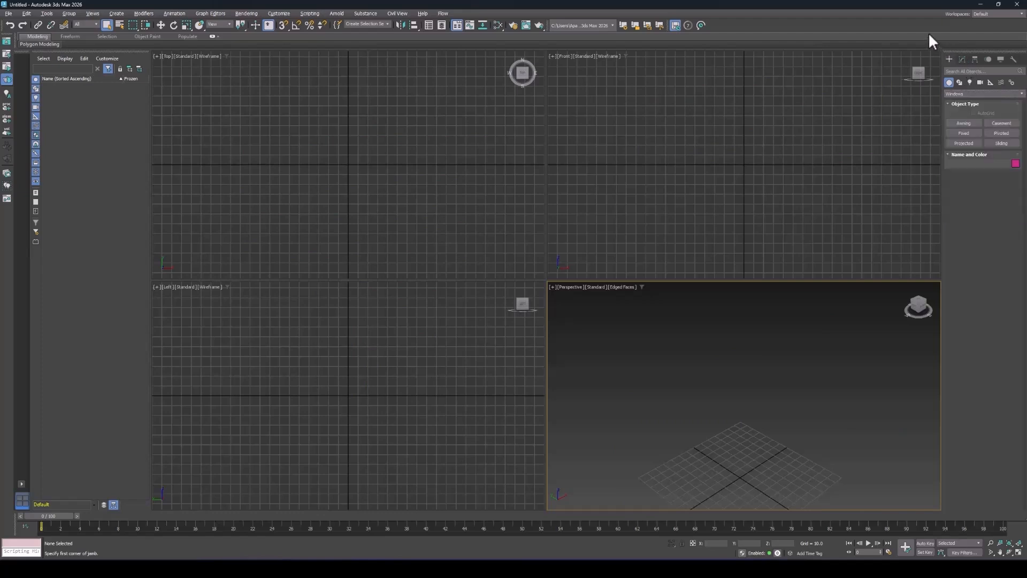
Draw a rectangle spline about 130 long and 160 wide over the grid in the Perspective viewport
{"action": "left_click", "coordinate": [959, 83]}
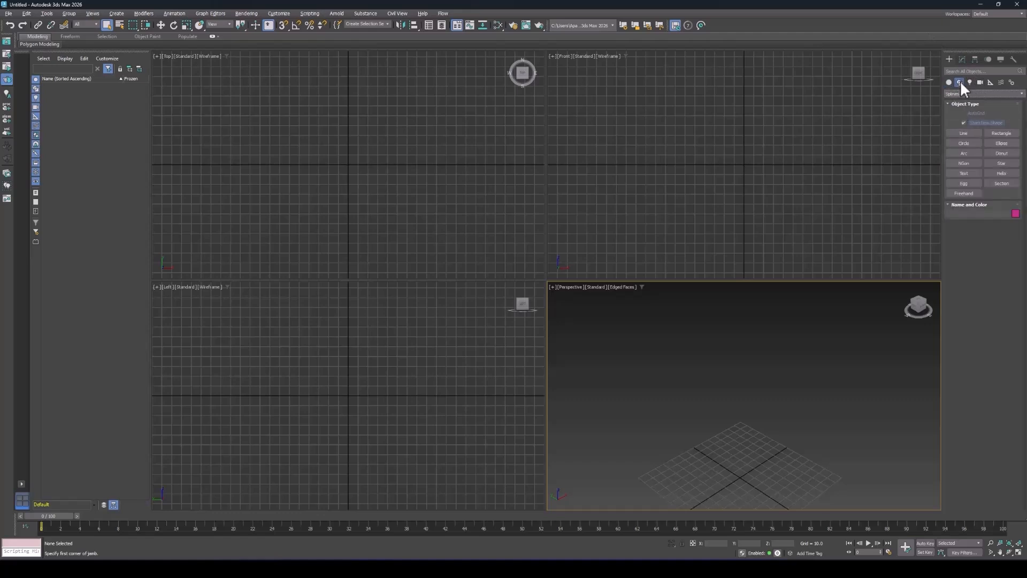
{"action": "left_click", "coordinate": [956, 93]}
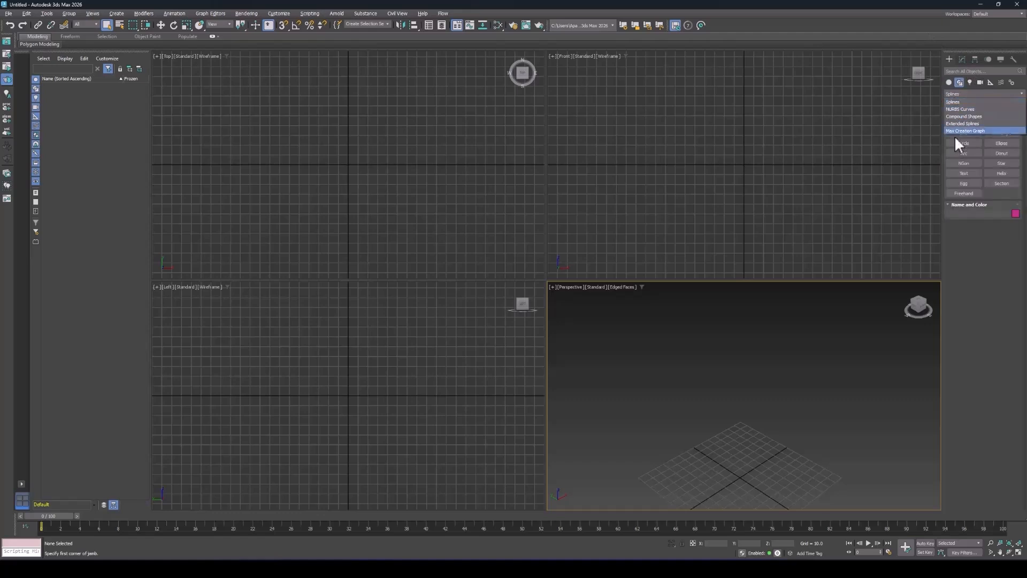
{"action": "left_click", "coordinate": [953, 102]}
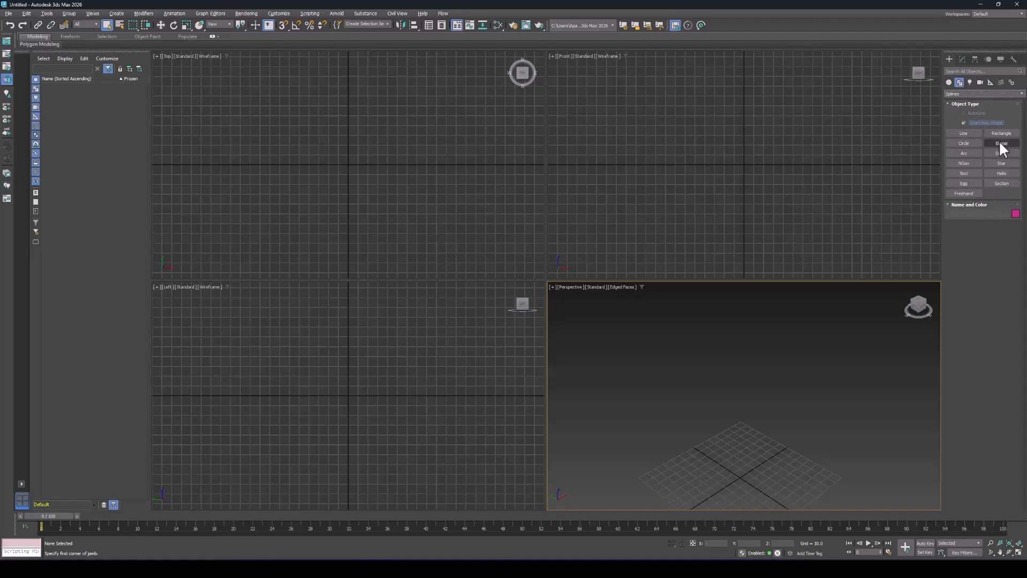
{"action": "middle_click_drag", "start_coordinate": [769, 375], "coordinate": [782, 292]}
{"action": "scroll", "coordinate": [778, 355], "scroll_direction": "up", "scroll_amount": 3}
{"action": "middle_click_drag", "start_coordinate": [779, 355], "coordinate": [764, 393]}
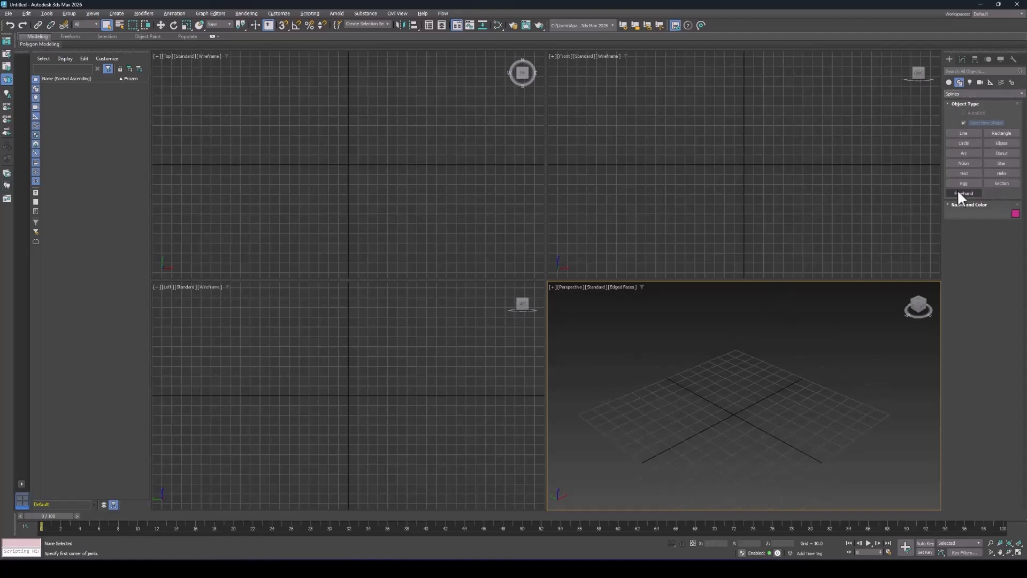
{"action": "left_click", "coordinate": [1001, 133]}
{"action": "mouse_move", "coordinate": [766, 332]}
{"action": "left_mouse_down"}
{"action": "mouse_move", "coordinate": [782, 426]}
{"action": "mouse_move", "coordinate": [750, 434]}
{"action": "left_mouse_up"}
Draw a circle spline with a radius of about 71 beside the rectangle and reduce its radius to about 70
{"action": "left_click", "coordinate": [964, 143]}
{"action": "scroll", "coordinate": [876, 246], "scroll_direction": "down", "scroll_amount": 2}
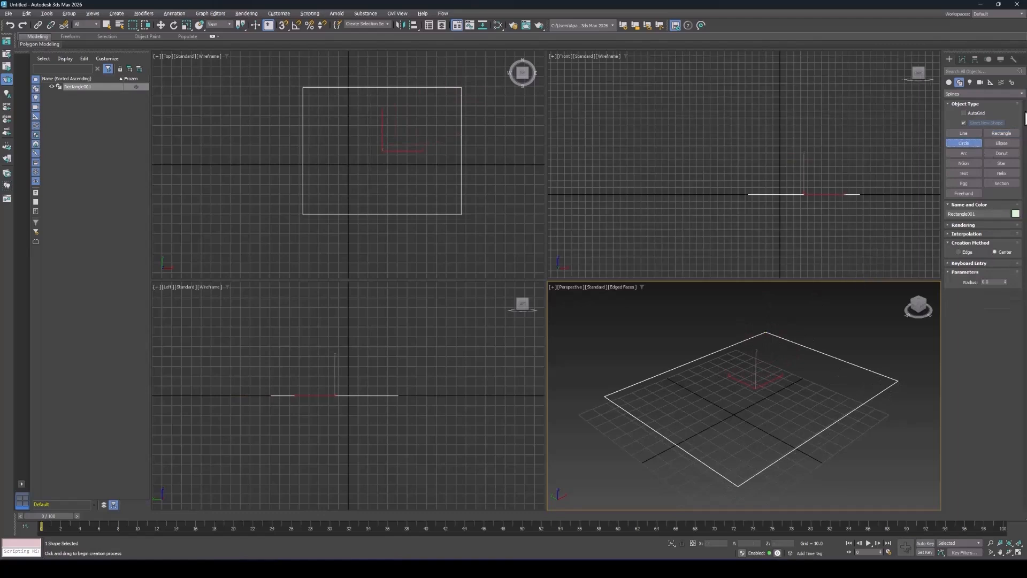
{"action": "scroll", "coordinate": [737, 344], "scroll_direction": "down", "scroll_amount": 5}
{"action": "left_click_drag", "start_coordinate": [670, 399], "coordinate": [680, 423]}
{"action": "middle_click_drag", "start_coordinate": [806, 346], "coordinate": [830, 371]}
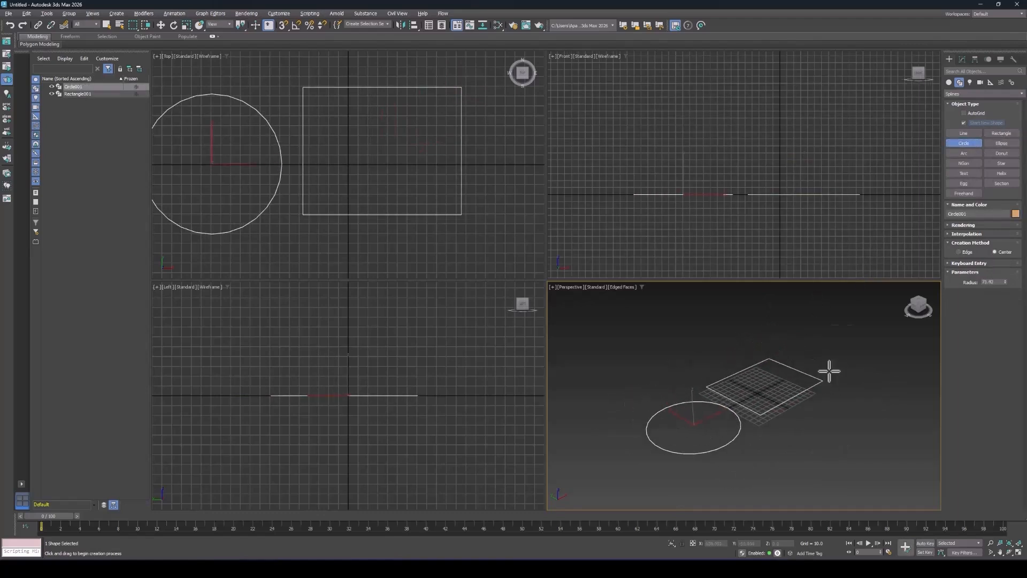
{"action": "left_click", "coordinate": [961, 60]}
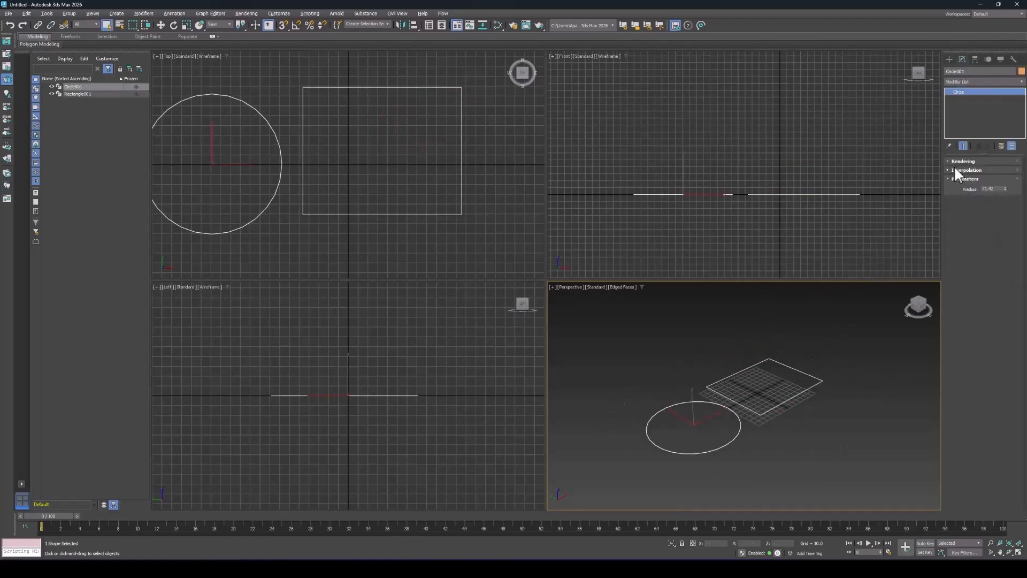
{"action": "left_click_drag", "start_coordinate": [1006, 190], "coordinate": [1006, 190]}
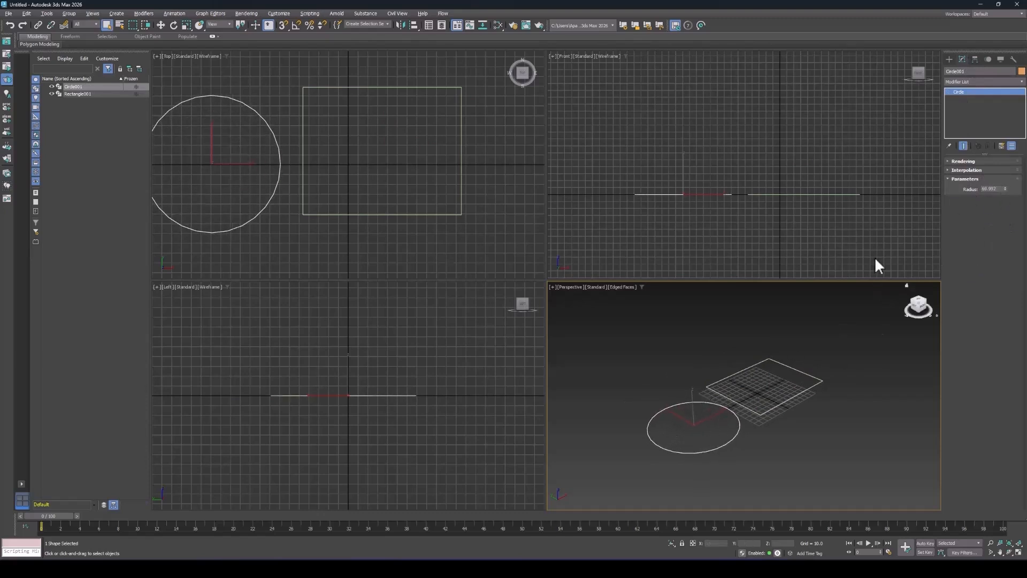
Set the rectangle to about 221 long and 199 wide, and round its corners with a radius of about 11
{"action": "left_click", "coordinate": [820, 377]}
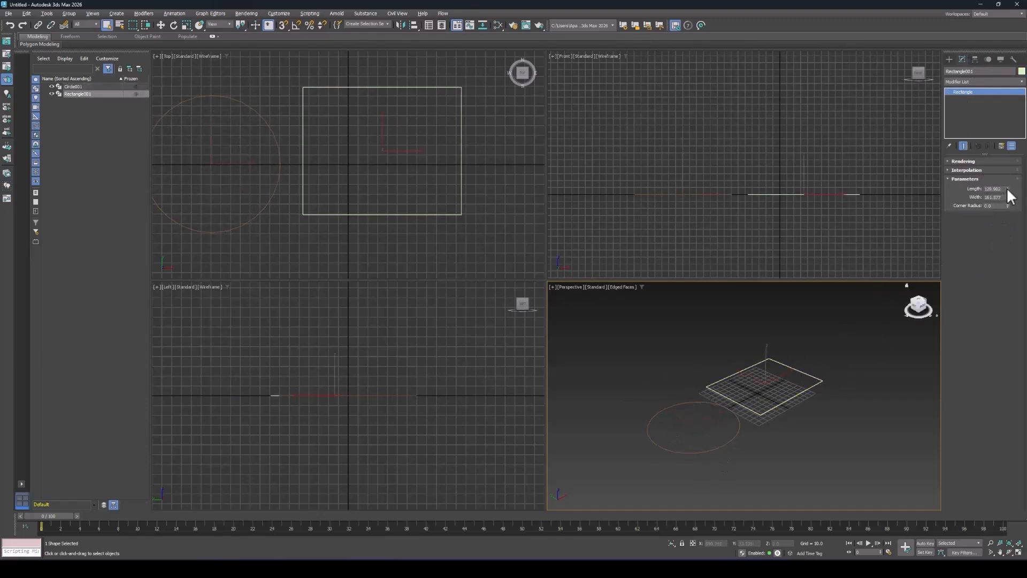
{"action": "left_click_drag", "start_coordinate": [1007, 189], "coordinate": [954, 308]}
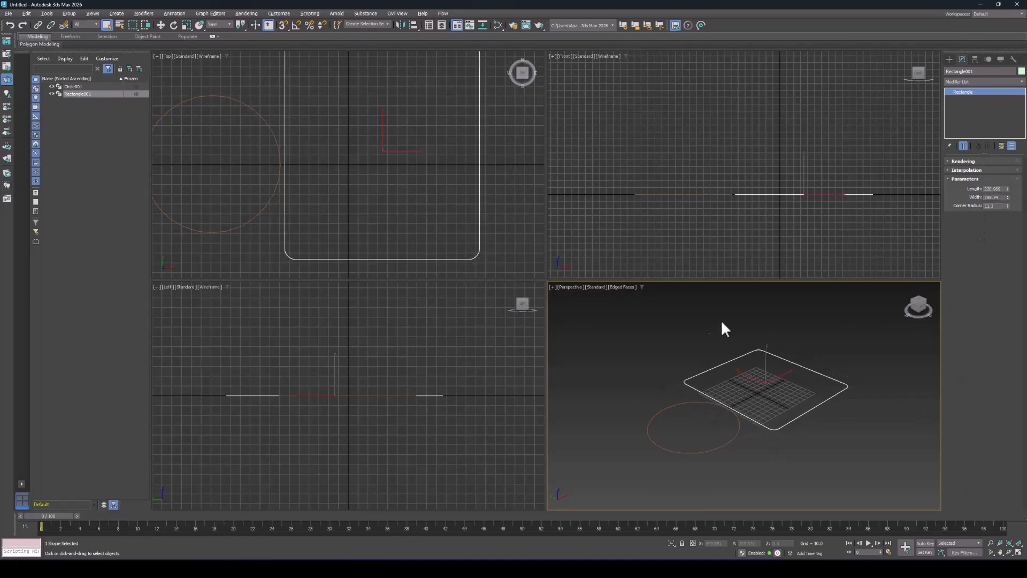
{"action": "middle_click_drag", "start_coordinate": [734, 391], "coordinate": [761, 404]}
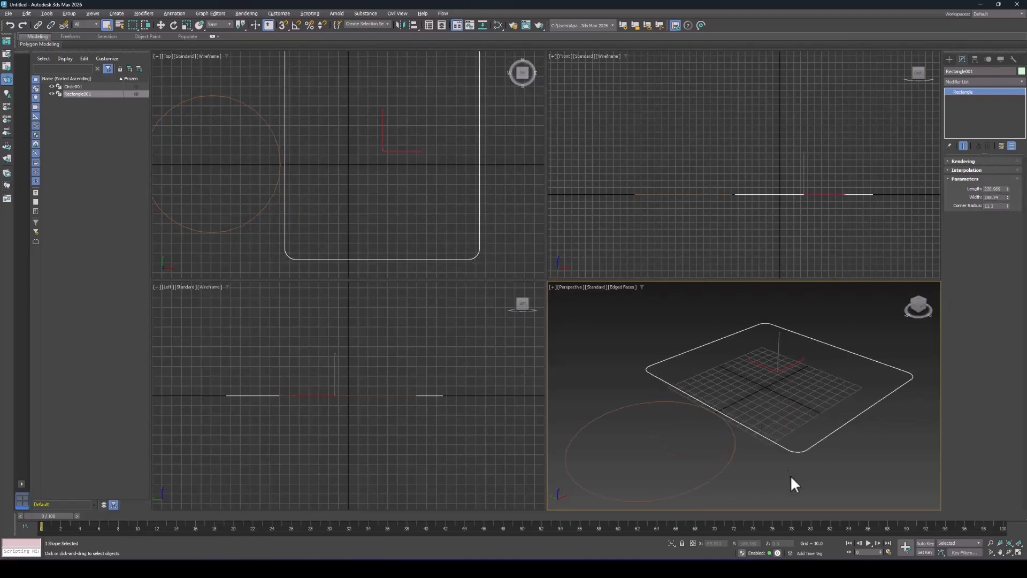
Apply an Extrude modifier to the rounded rectangle with an amount of about 71
{"action": "left_click", "coordinate": [859, 472]}
{"action": "left_click", "coordinate": [835, 431]}
{"action": "left_click_drag", "start_coordinate": [823, 313], "coordinate": [803, 345]}
{"action": "left_click", "coordinate": [968, 82]}
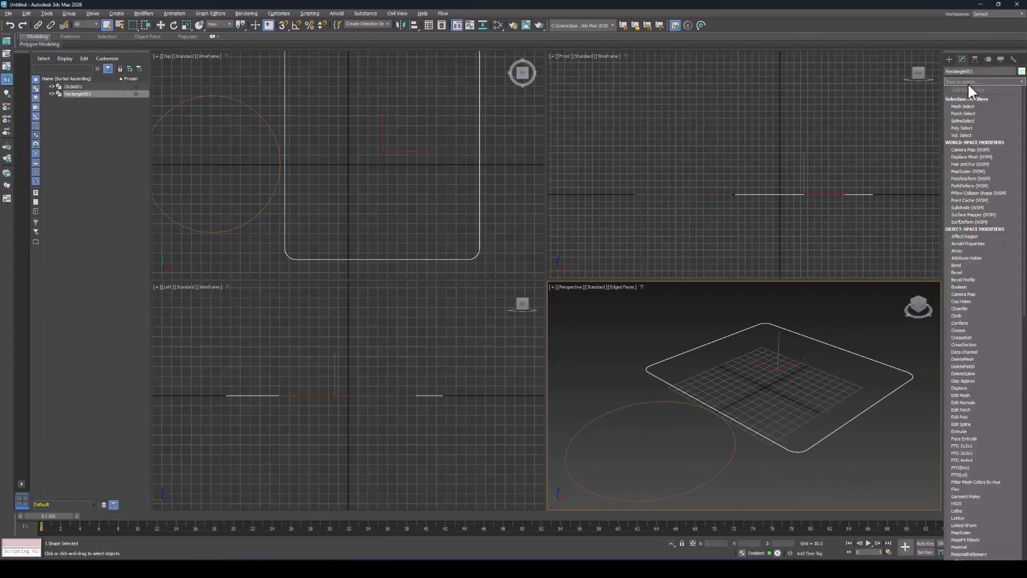
{"action": "type", "text": "e"}
{"action": "left_click", "coordinate": [963, 99]}
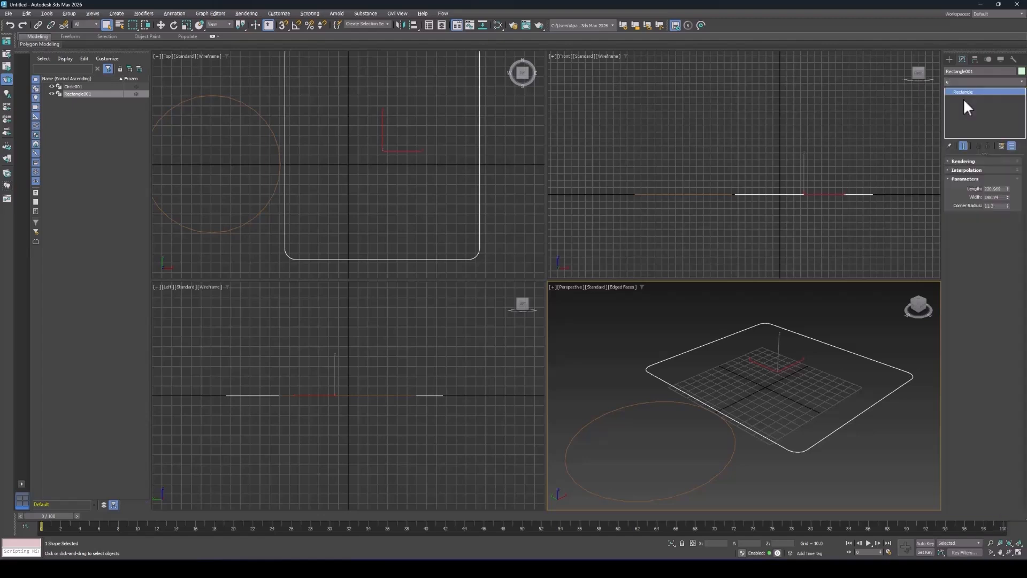
{"action": "left_click_drag", "start_coordinate": [1006, 172], "coordinate": [1001, 124]}
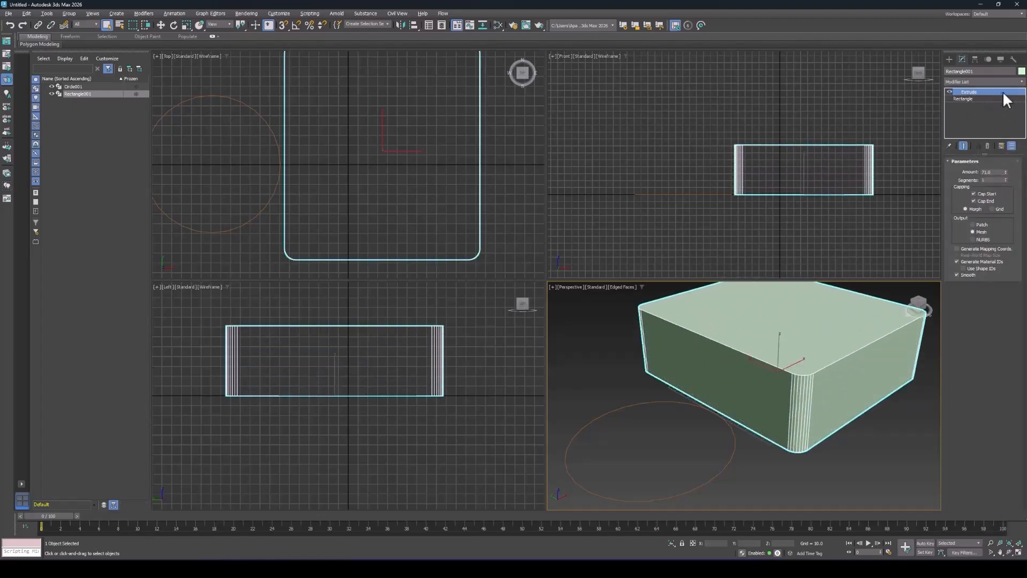
Revisit the Rectangle level in the modifier stack, return to Extrude and increase its segment count
{"action": "left_click", "coordinate": [961, 99]}
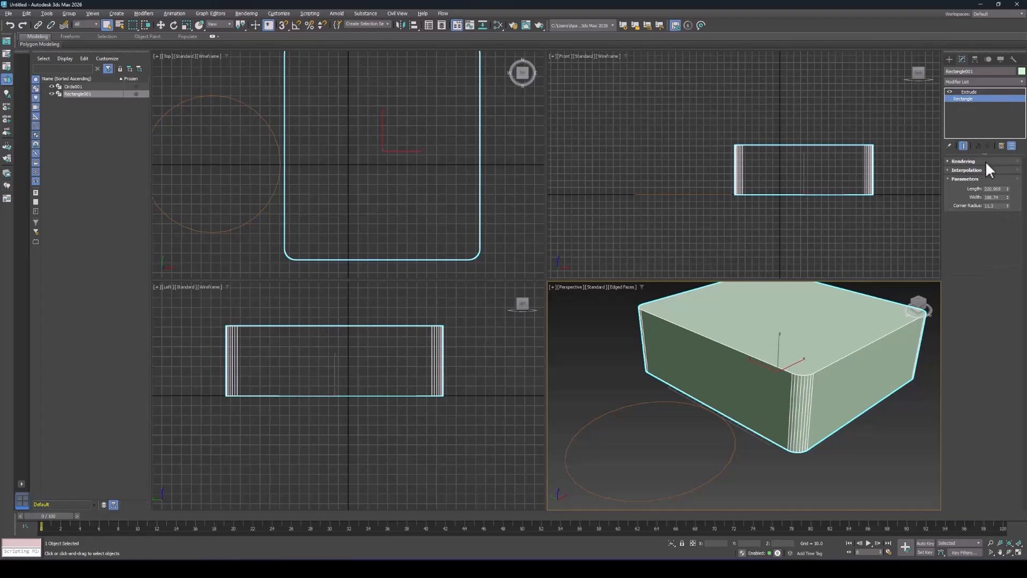
{"action": "left_click", "coordinate": [967, 92]}
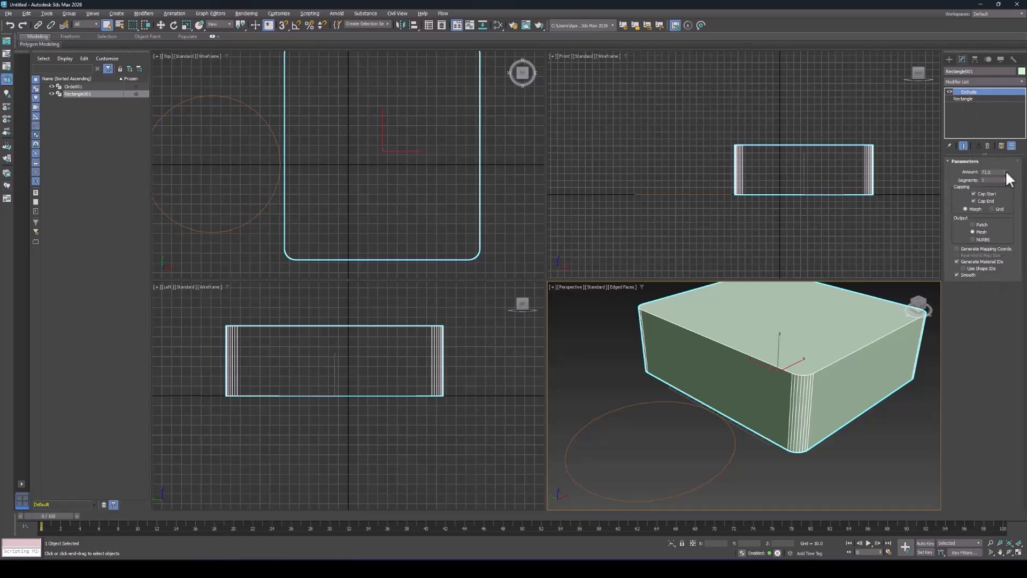
{"action": "left_click_drag", "start_coordinate": [1006, 180], "coordinate": [996, 152]}
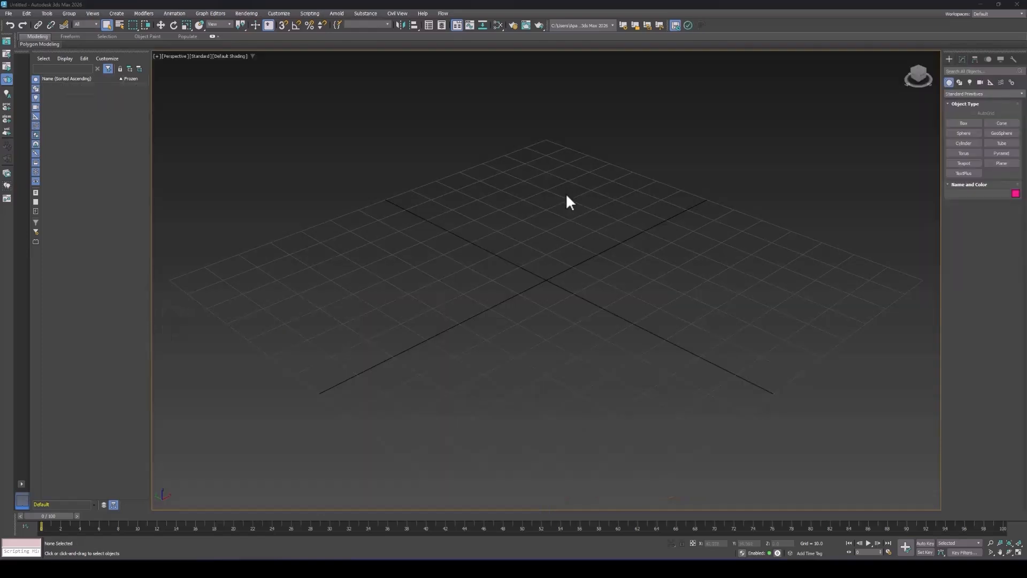
Draw a rectangle spline about 81 long and 121 wide in the empty Perspective viewport and round its corners with a radius of about 5.9
{"action": "left_click", "coordinate": [959, 83]}
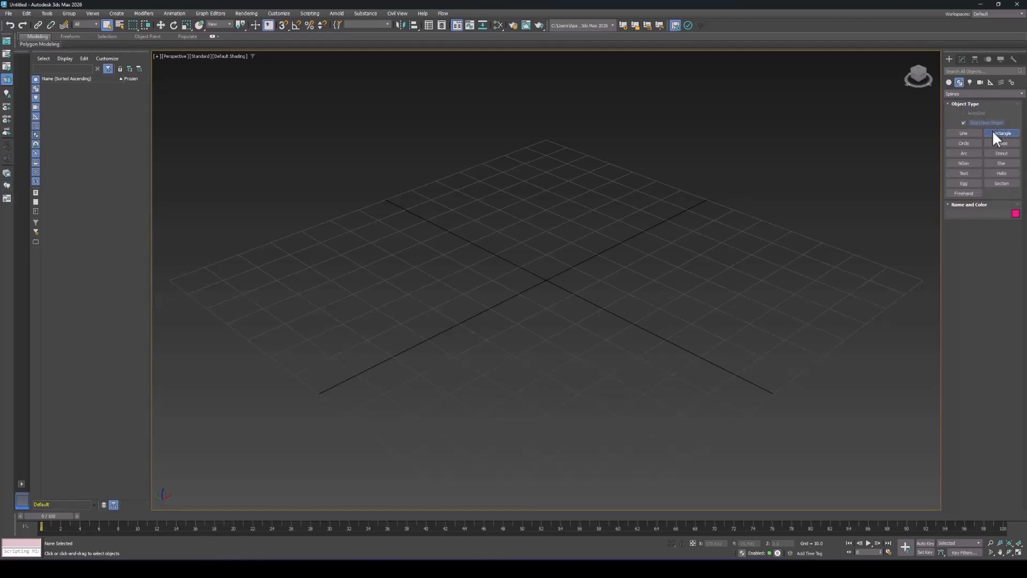
{"action": "left_click", "coordinate": [994, 134]}
{"action": "left_click_drag", "start_coordinate": [623, 159], "coordinate": [533, 430]}
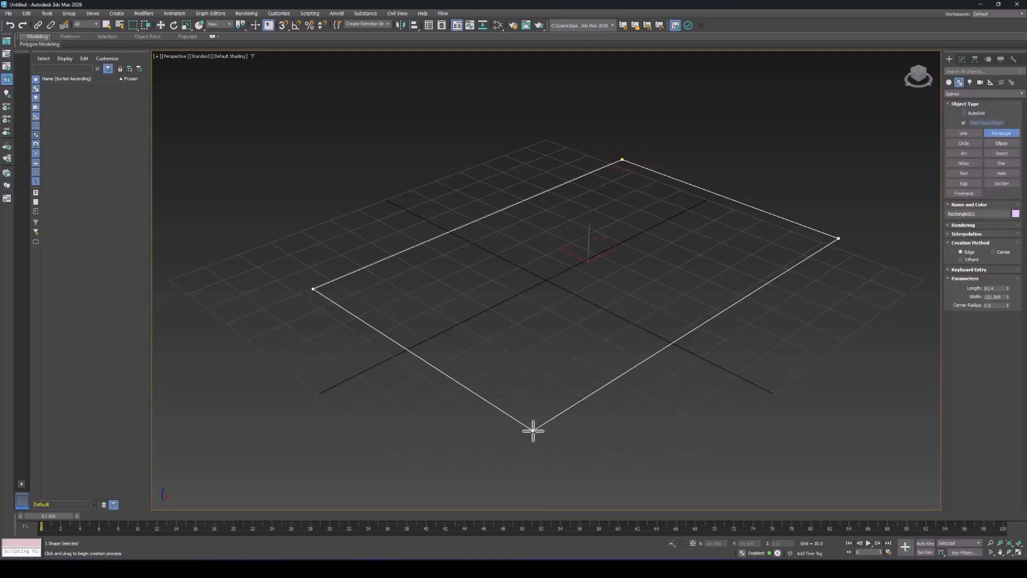
{"action": "left_click", "coordinate": [963, 59]}
{"action": "left_click_drag", "start_coordinate": [1008, 205], "coordinate": [969, 532]}
Extrude the new rounded rectangle into a solid box with an amount of about 46
{"action": "left_click", "coordinate": [968, 81]}
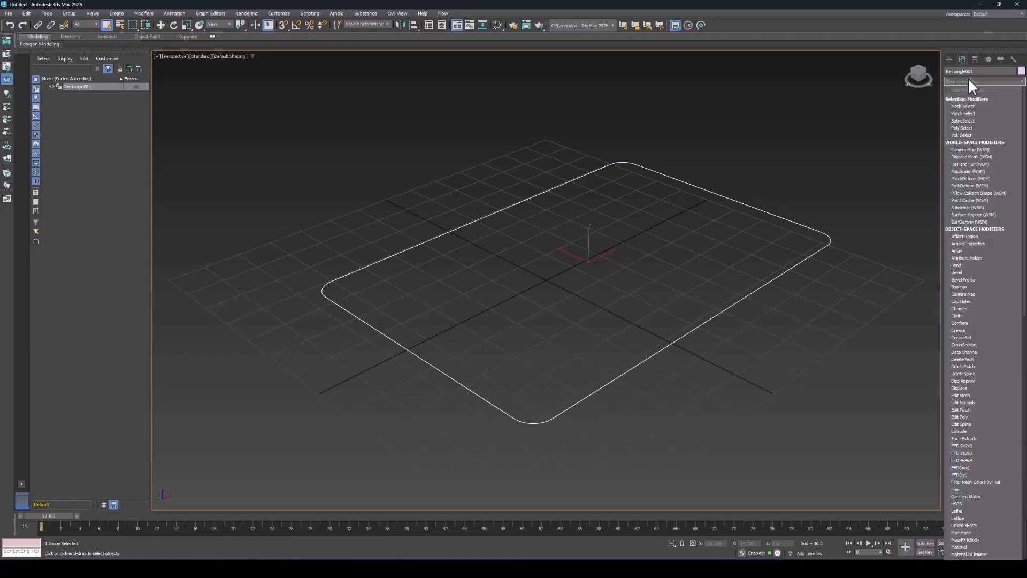
{"action": "type", "text": "e"}
{"action": "left_click", "coordinate": [959, 102]}
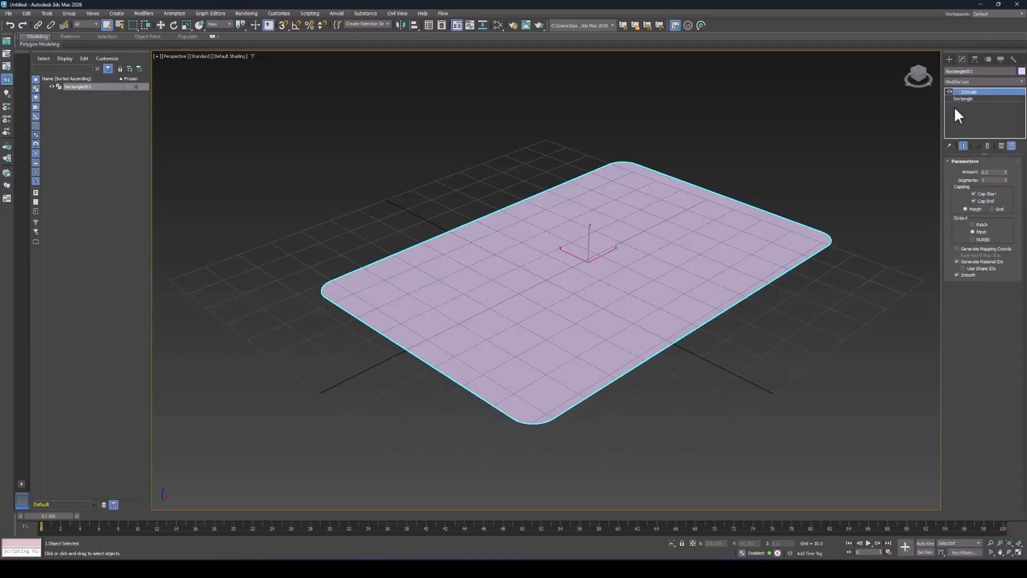
{"action": "left_click_drag", "start_coordinate": [1006, 172], "coordinate": [1006, 139]}
Show edged faces in the viewport and set the Extrude modifier's segments to 3
{"action": "middle_click_drag", "start_coordinate": [686, 209], "coordinate": [676, 243]}
{"action": "key", "text": "F4"}
{"action": "scroll", "coordinate": [676, 244], "scroll_direction": "down", "scroll_amount": 3}
{"action": "middle_click_drag", "start_coordinate": [680, 200], "coordinate": [600, 254], "text": "alt"}
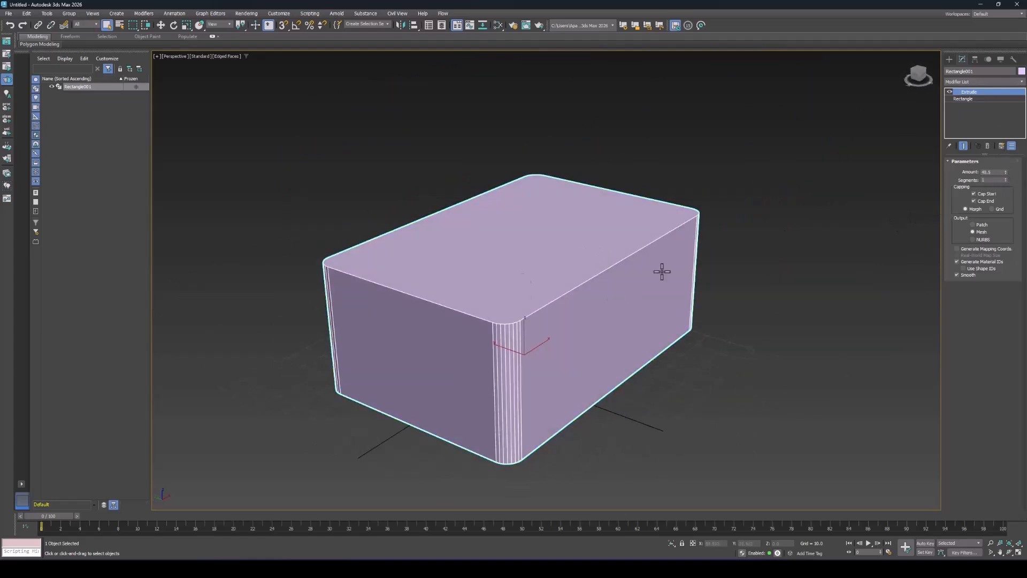
{"action": "left_click_drag", "start_coordinate": [1006, 179], "coordinate": [1006, 182]}
{"action": "middle_click_drag", "start_coordinate": [610, 286], "coordinate": [573, 278], "text": "alt"}
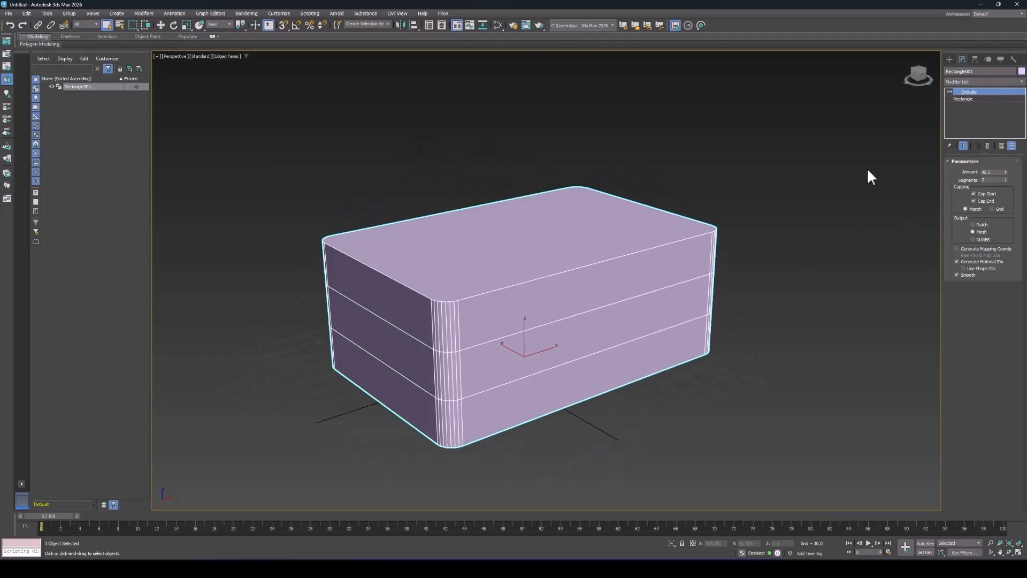
Add a Chamfer modifier above Extrude and set its segments to 3
{"action": "left_click", "coordinate": [952, 82]}
{"action": "type", "text": "ch"}
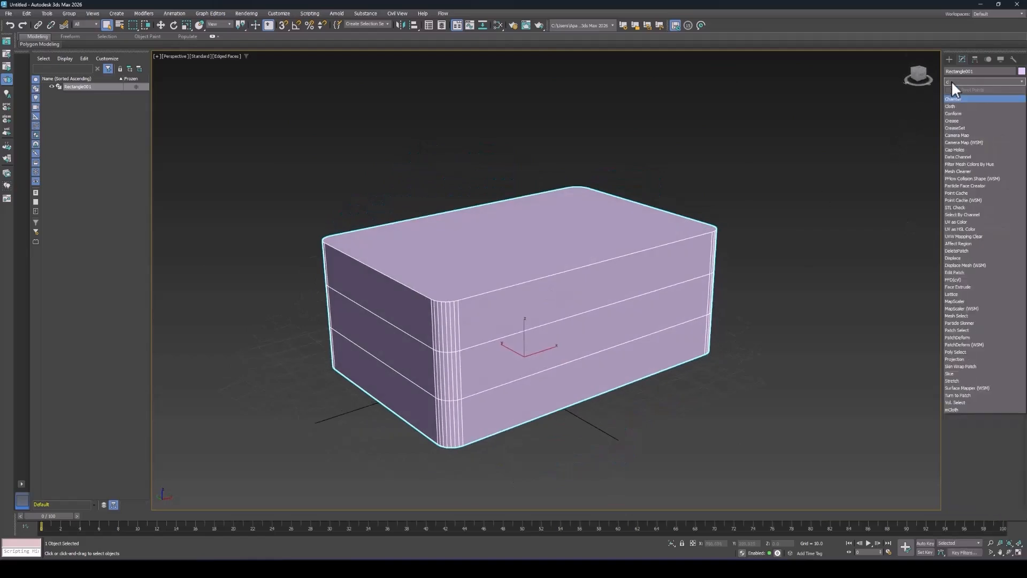
{"action": "left_click", "coordinate": [948, 98]}
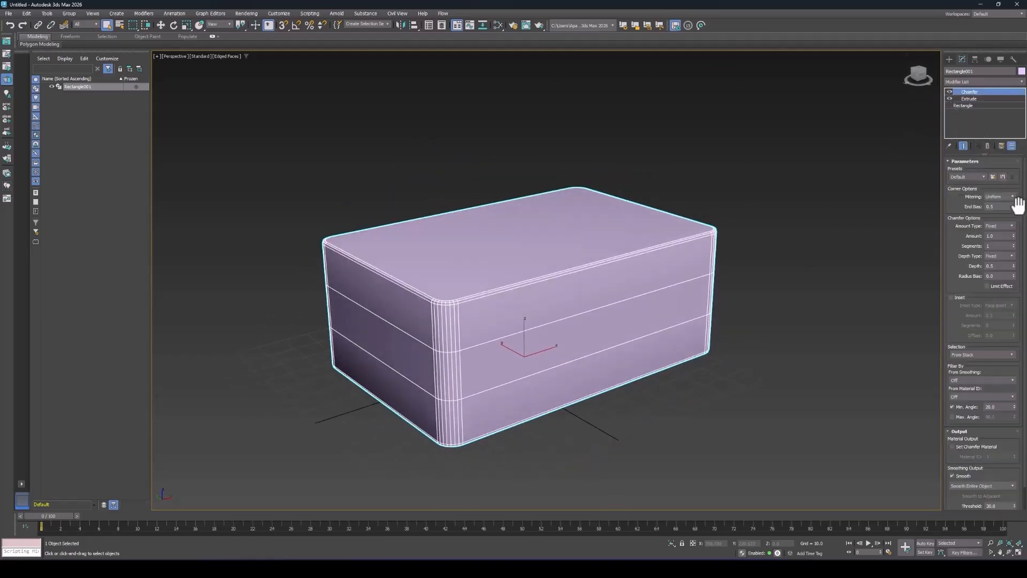
{"action": "double_click", "coordinate": [1014, 244]}
{"action": "middle_click_drag", "start_coordinate": [577, 288], "coordinate": [688, 236], "text": "alt"}
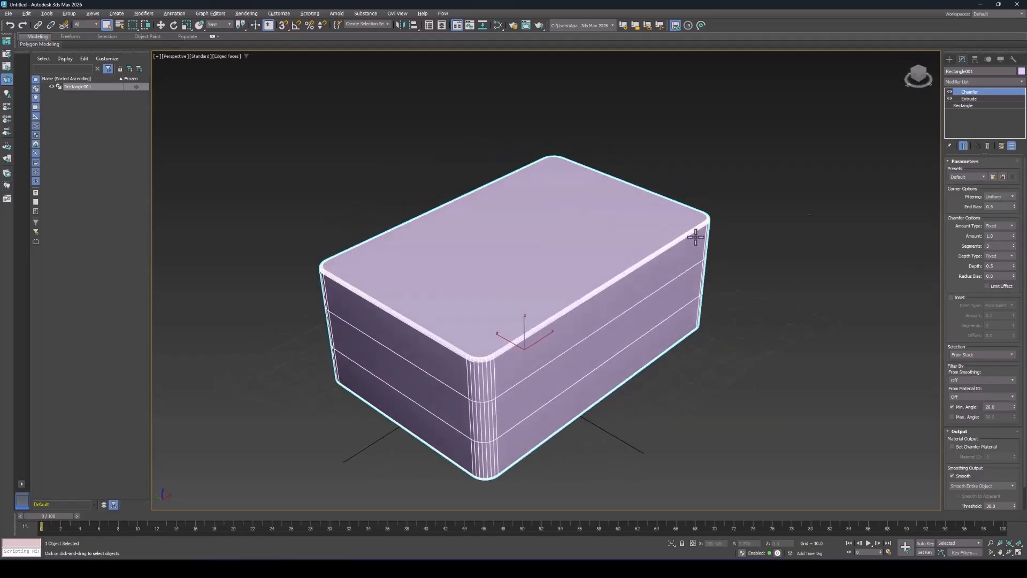
Examine the parameters of the Rectangle, Extrude and Chamfer levels by switching between them in the modifier stack
{"action": "left_click", "coordinate": [967, 98]}
{"action": "left_click", "coordinate": [965, 105]}
{"action": "left_click", "coordinate": [969, 92]}
{"action": "left_click", "coordinate": [970, 106]}
{"action": "left_click", "coordinate": [981, 98]}
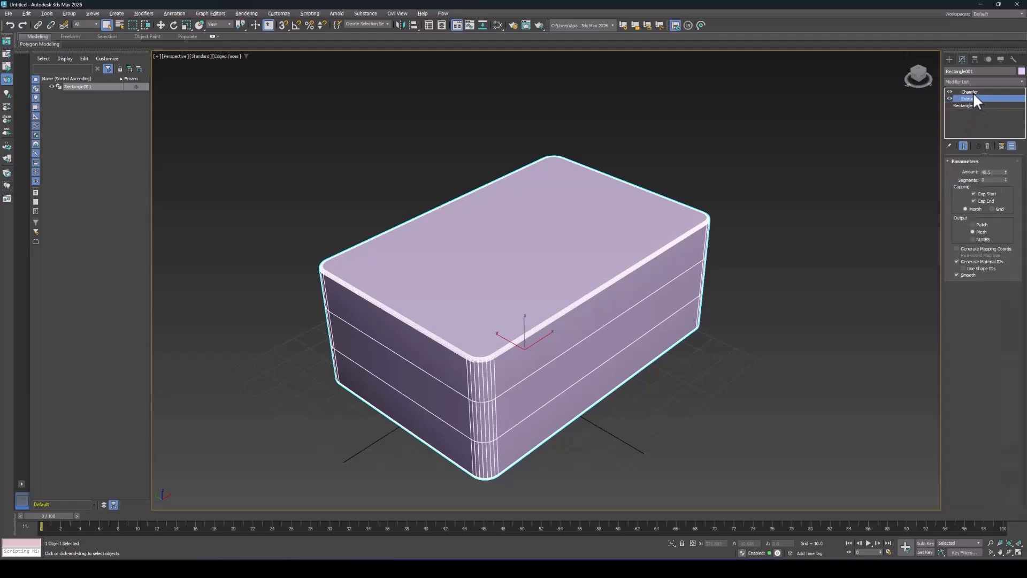
{"action": "left_click", "coordinate": [963, 92]}
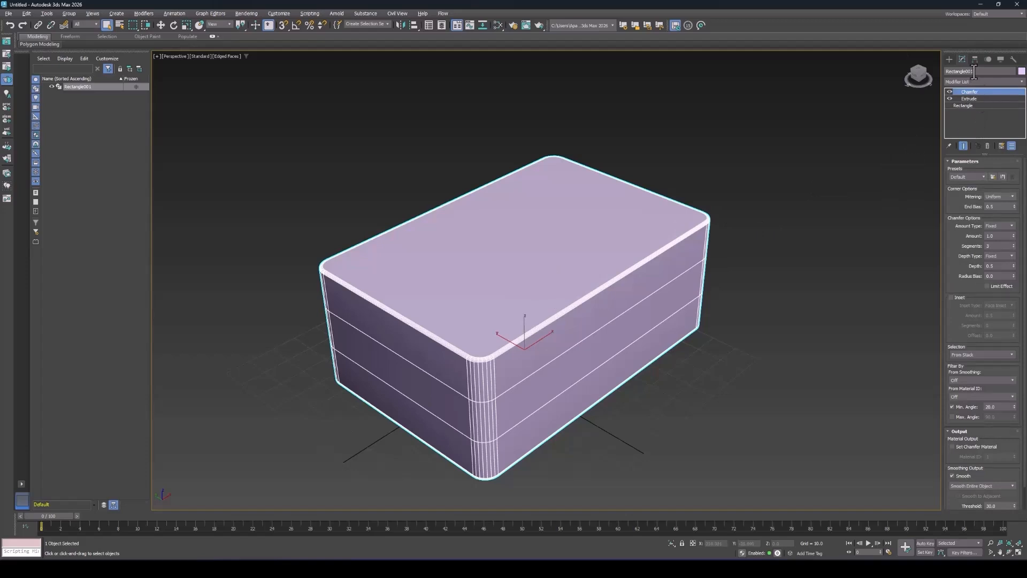
{"action": "left_click", "coordinate": [973, 106]}
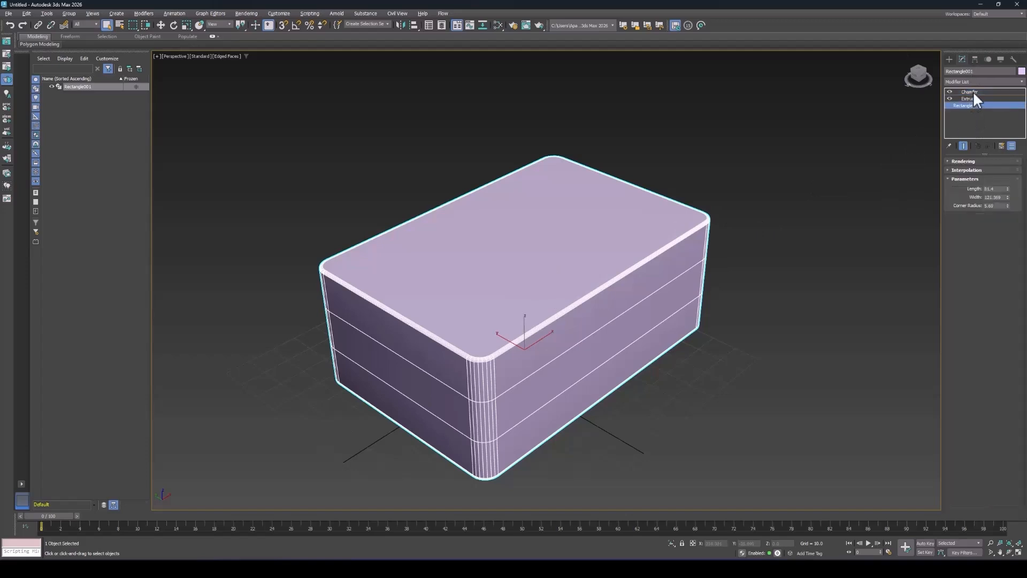
{"action": "left_click", "coordinate": [973, 92]}
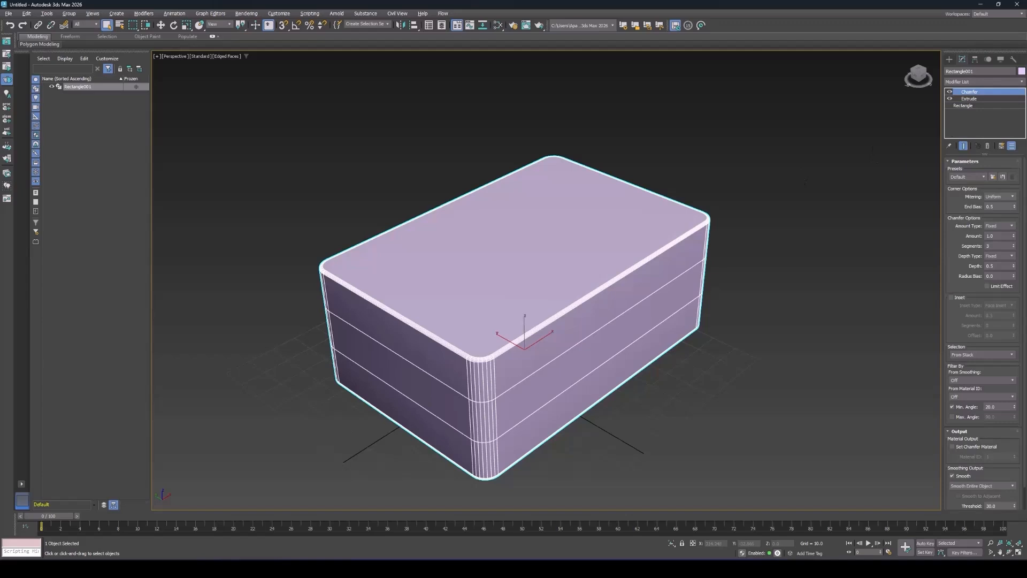
Delete the chamfered box from the scene
{"action": "middle_click_drag", "start_coordinate": [585, 294], "coordinate": [698, 240], "text": "alt"}
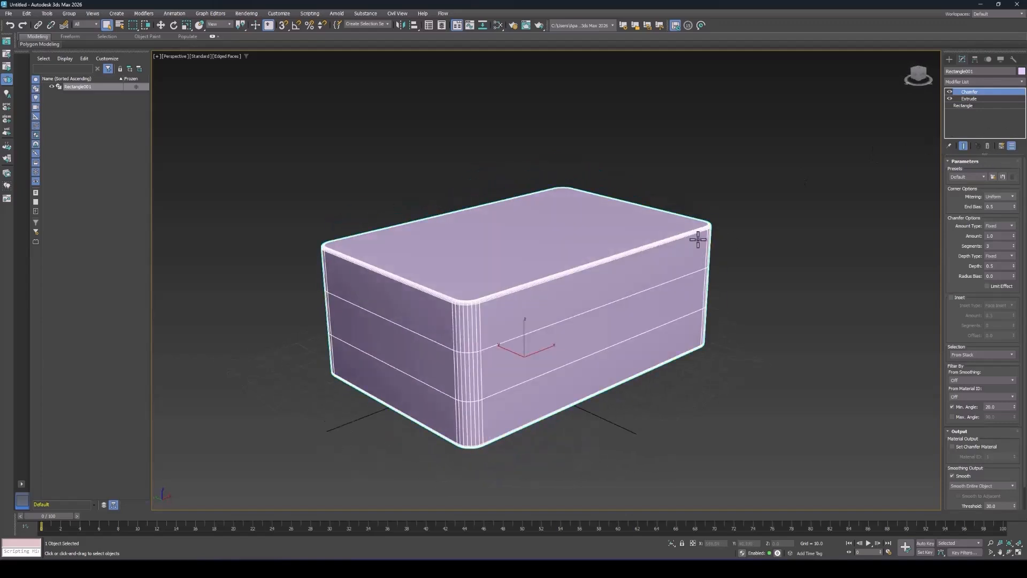
{"action": "key", "text": "Delete"}
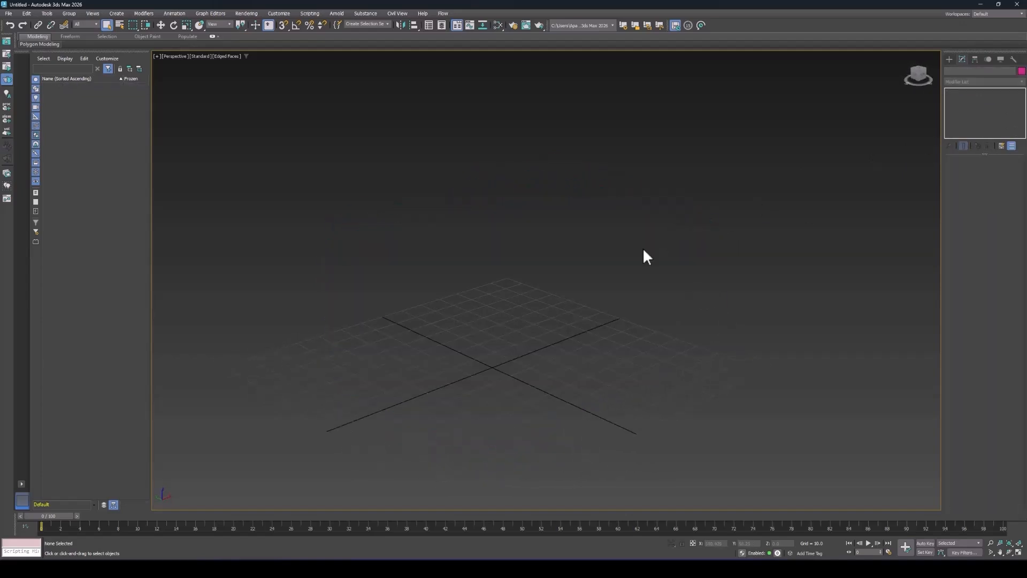